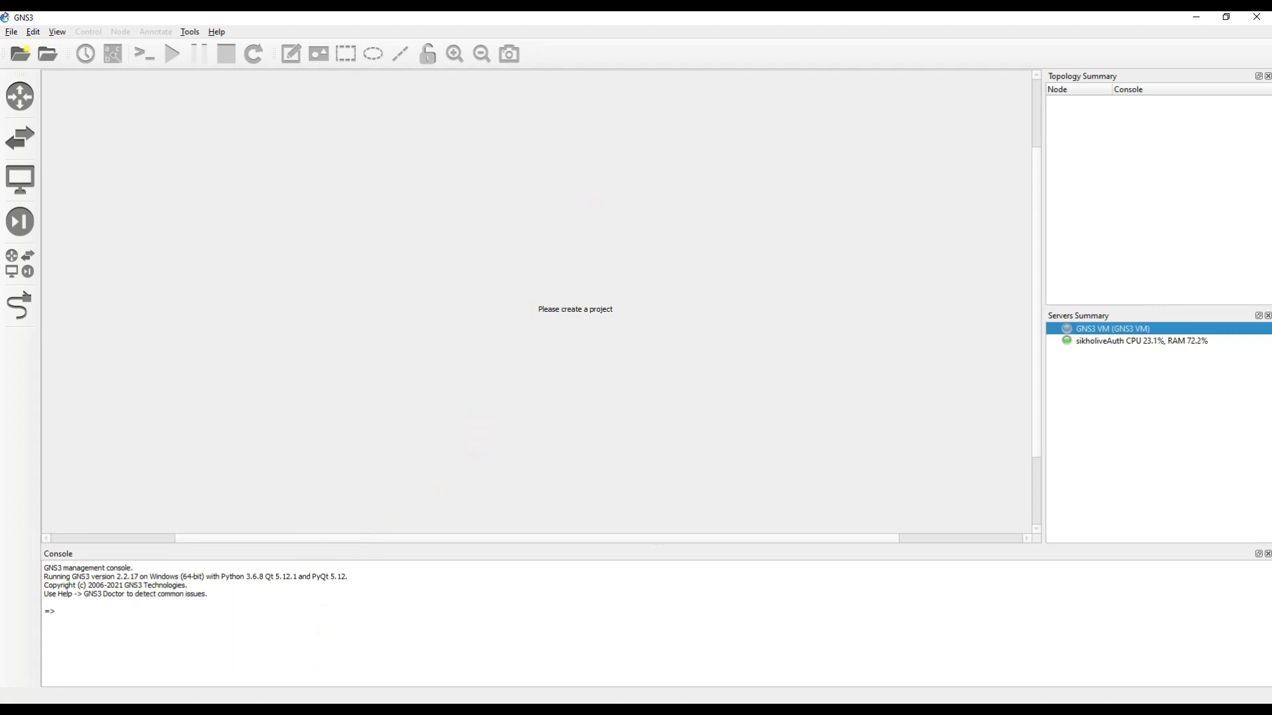
Bring VMware Workstation forward on the powered-off Windows 7 Client VM.
left_click(353, 659)
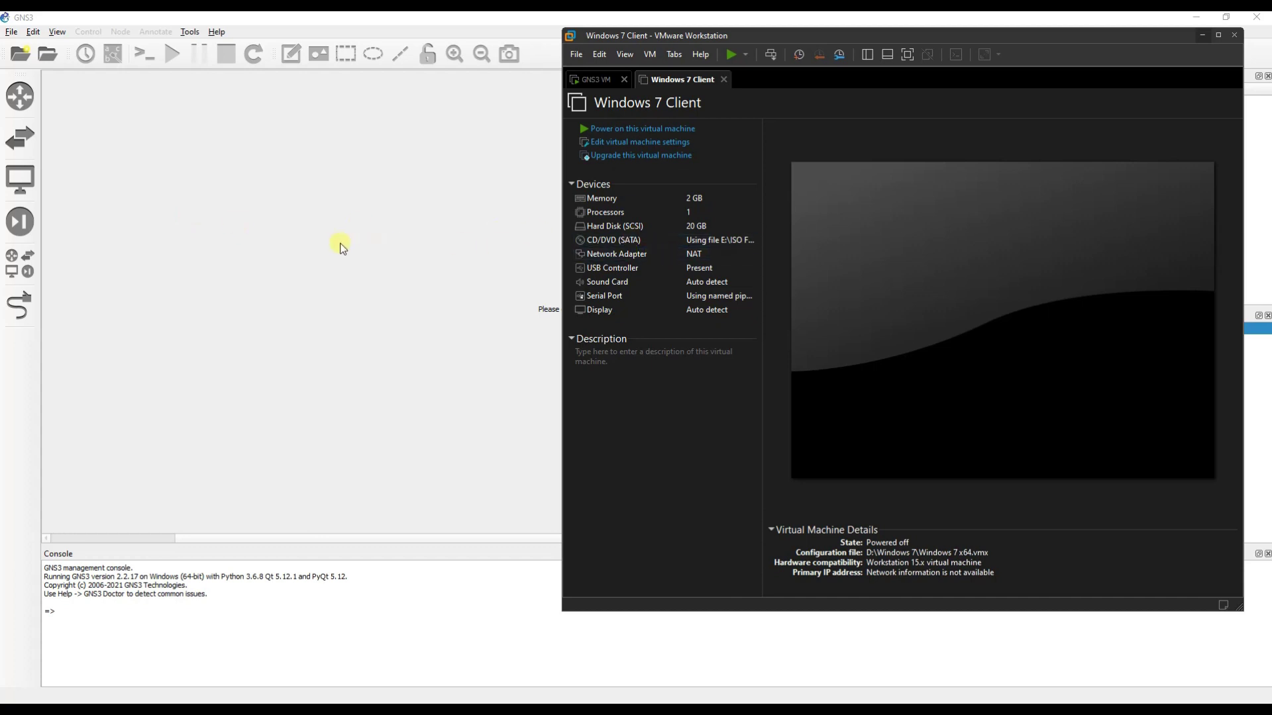
left_click(596, 79)
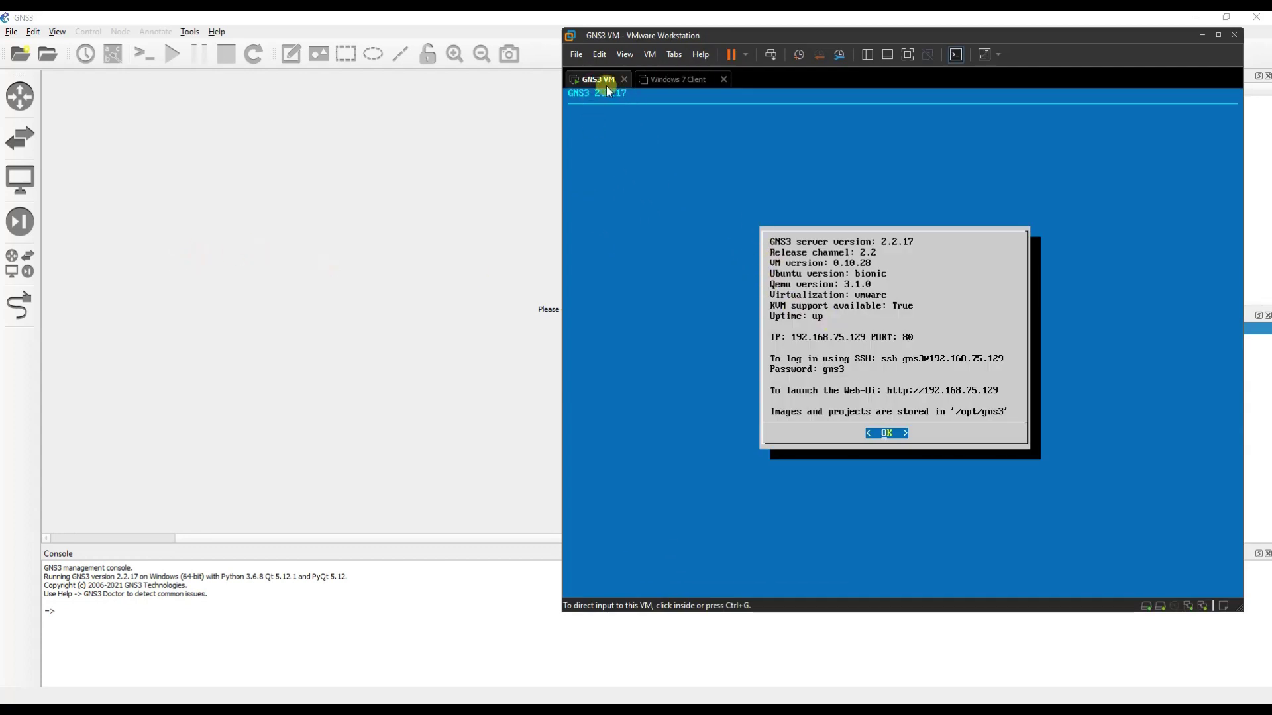
left_click(199, 238)
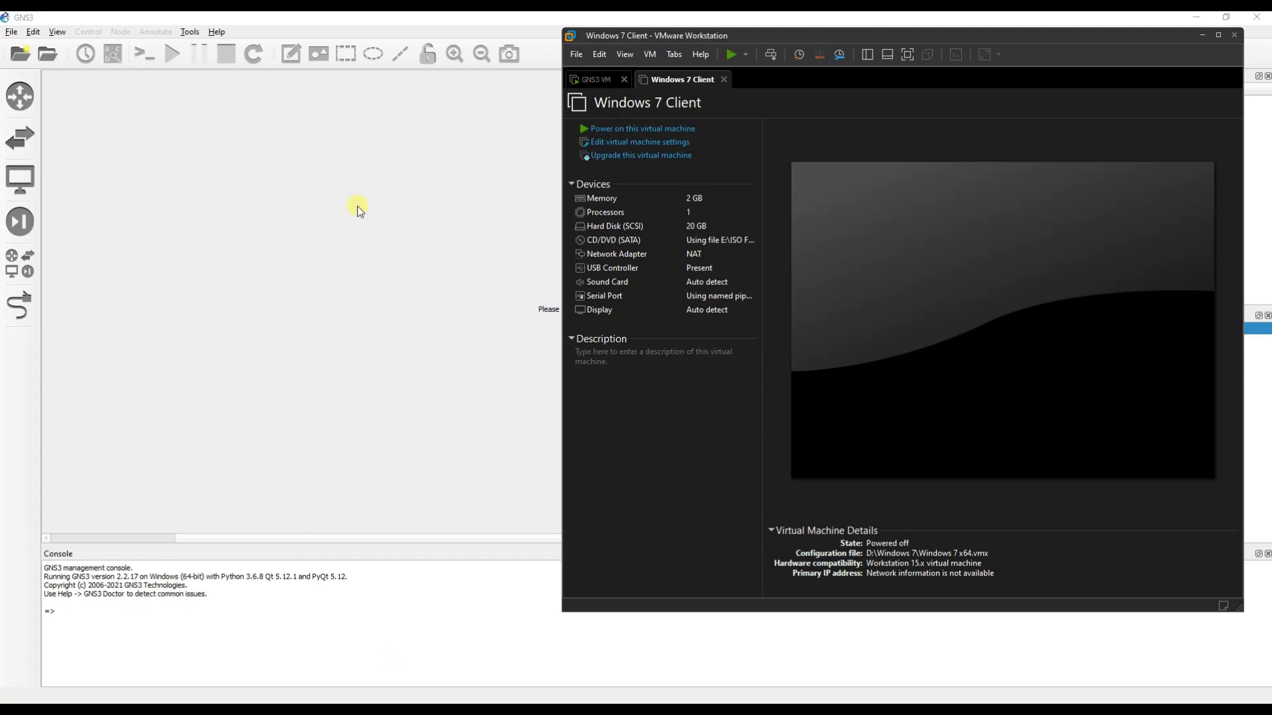
left_click(358, 209)
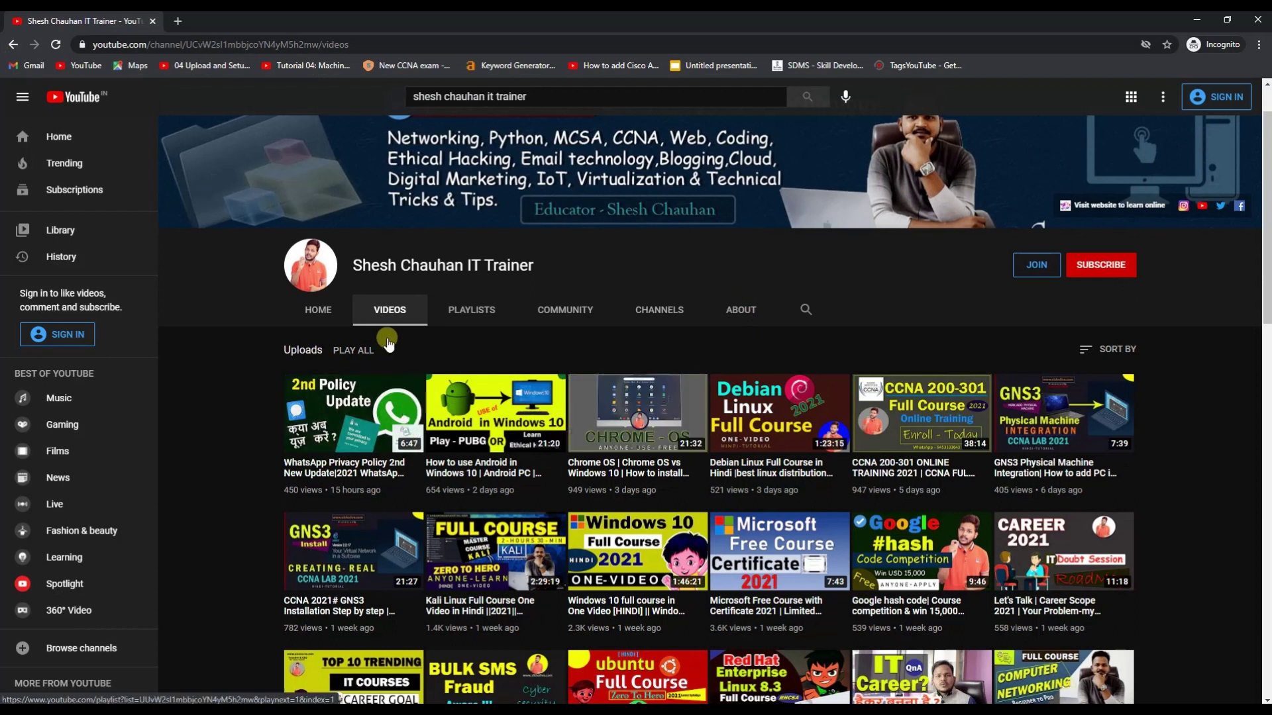
Scroll through the channel's uploaded videos, then minimize Chrome to return to GNS3.
scroll(1060, 429, "down", 1)
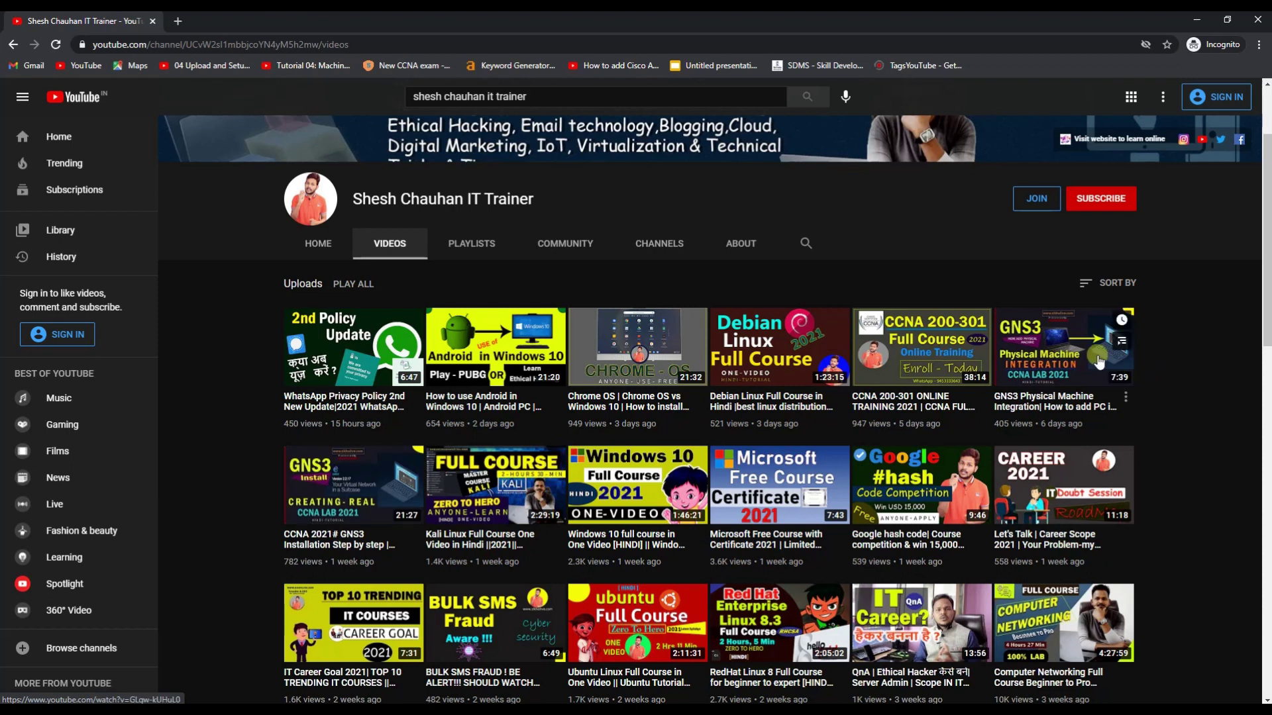
scroll(459, 535, "down", 2)
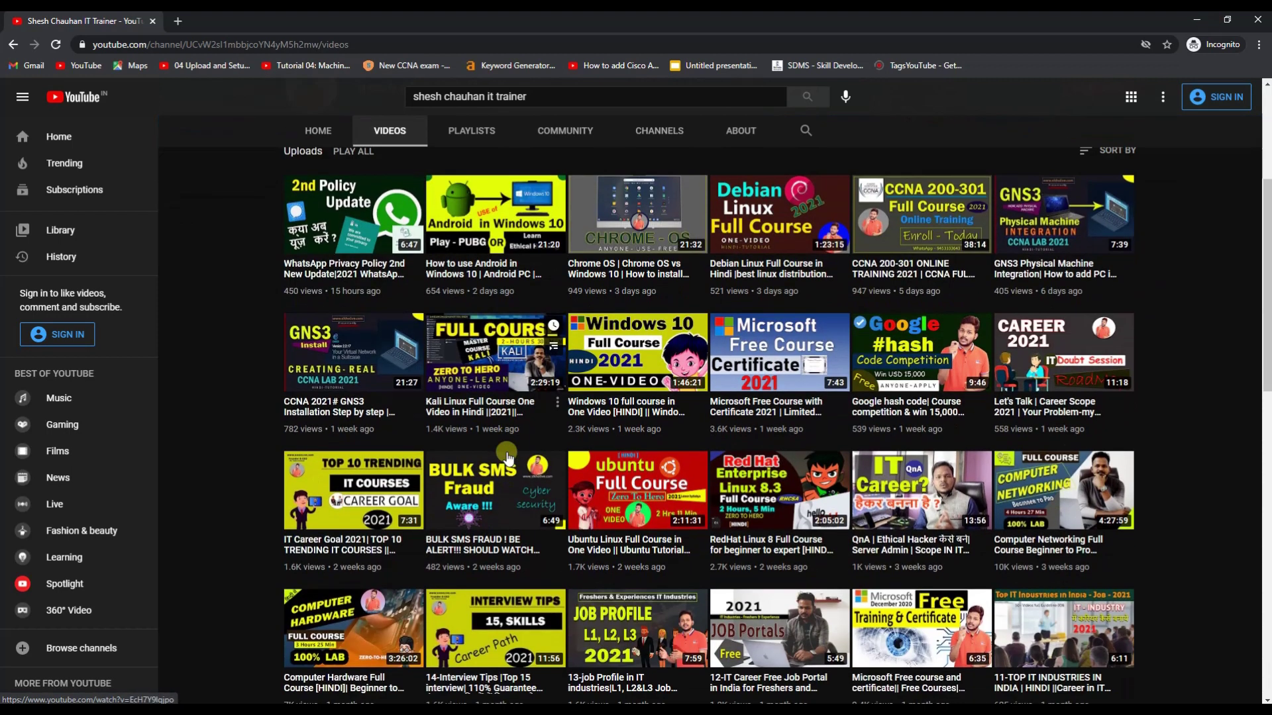
scroll(459, 535, "up", 1)
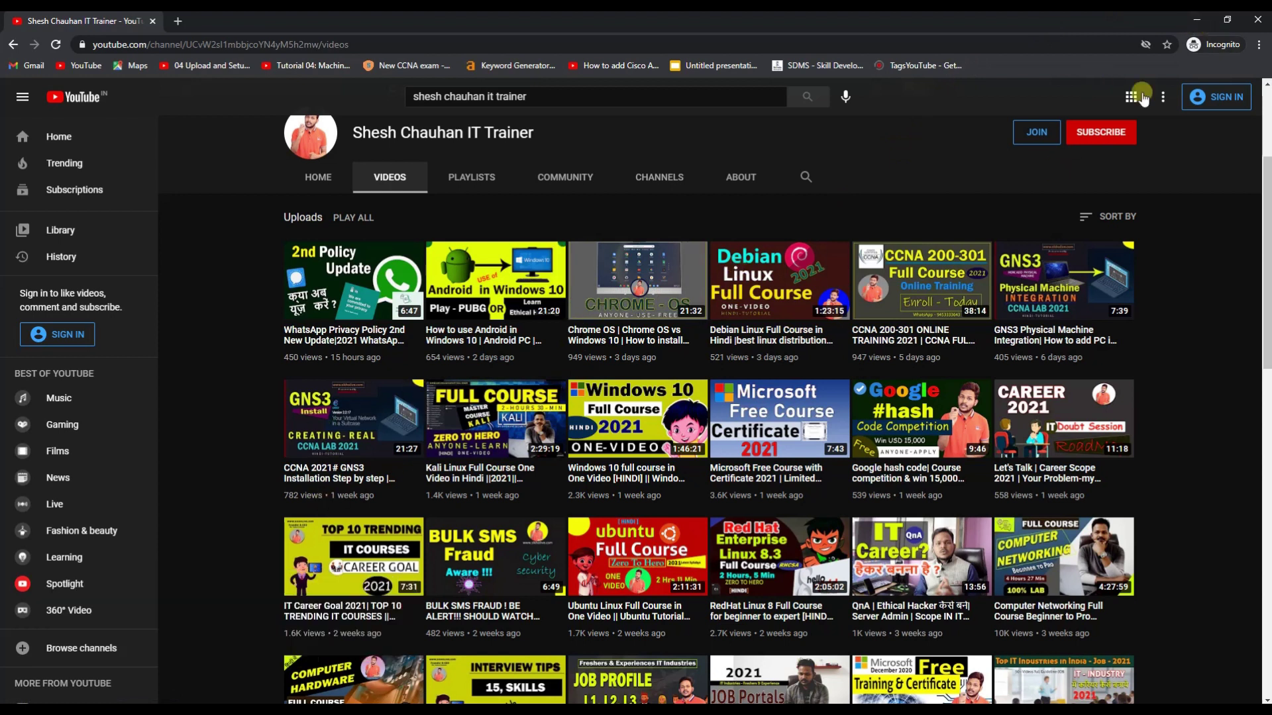
left_click(1195, 24)
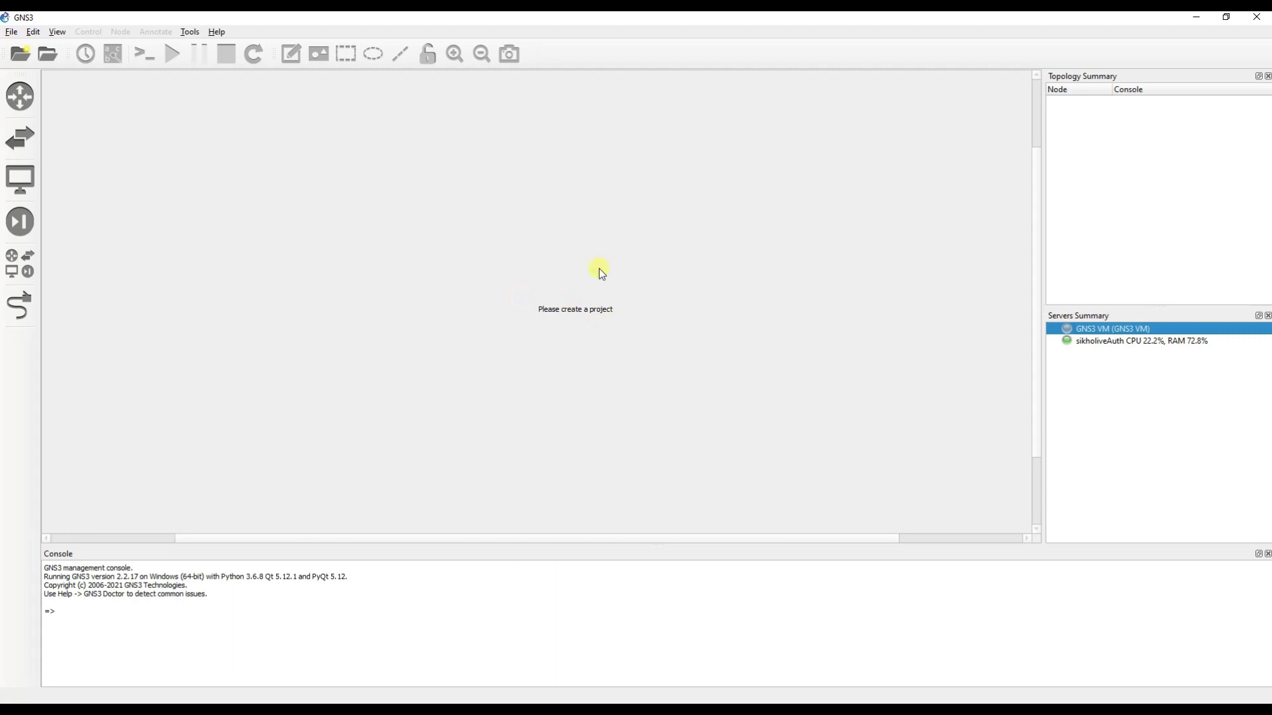
Start a new blank project, replacing 'untitled' with the name 'FTP backup'.
left_click(11, 32)
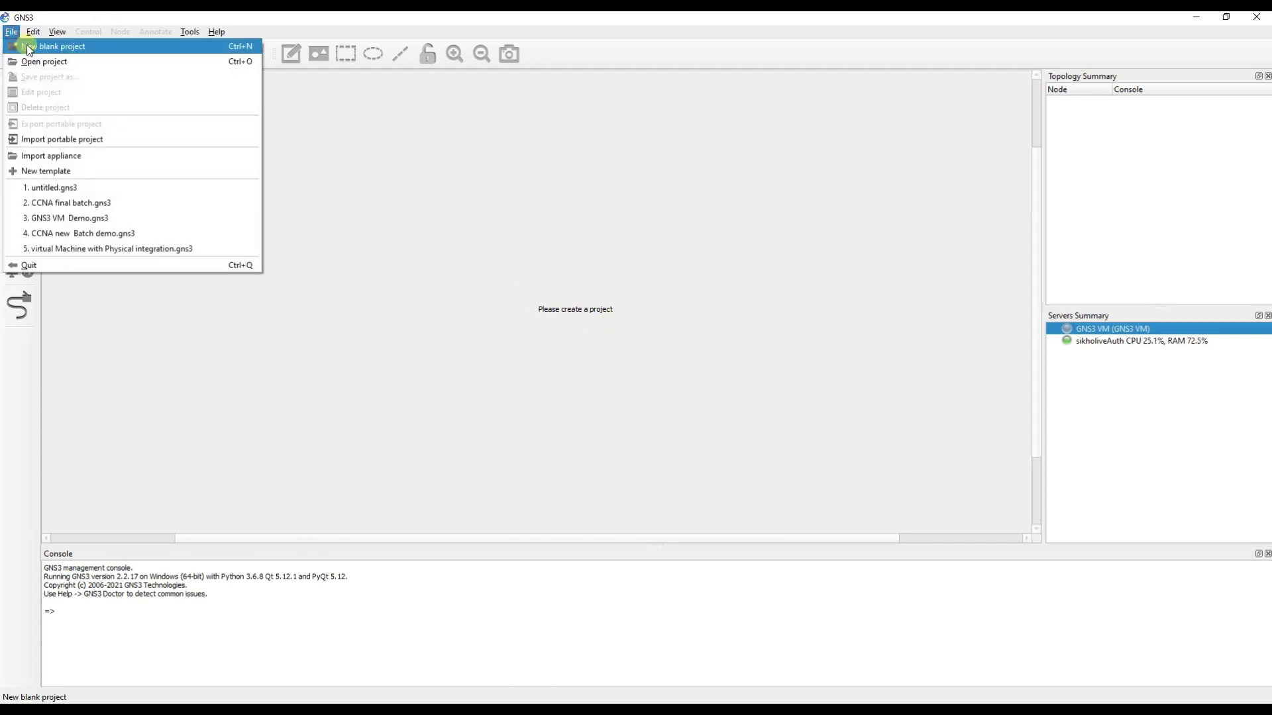
left_click(39, 43)
left_click(463, 302)
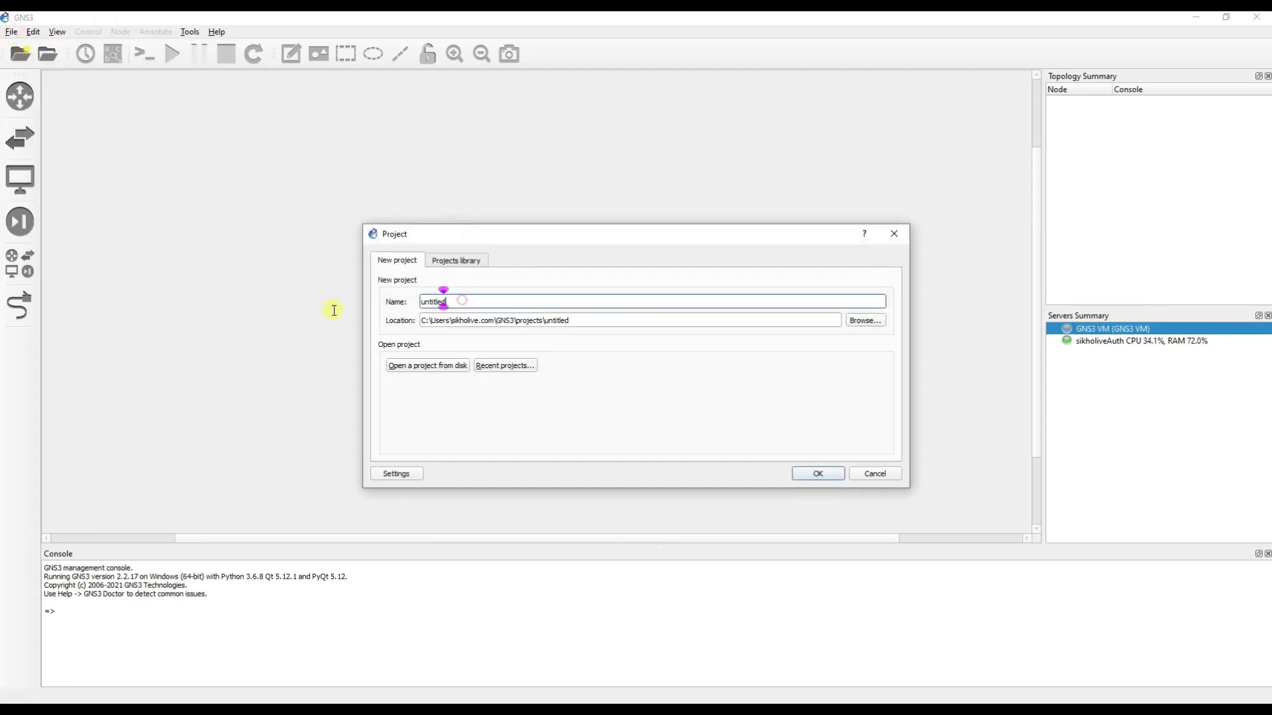
left_click_drag(473, 306, 408, 300)
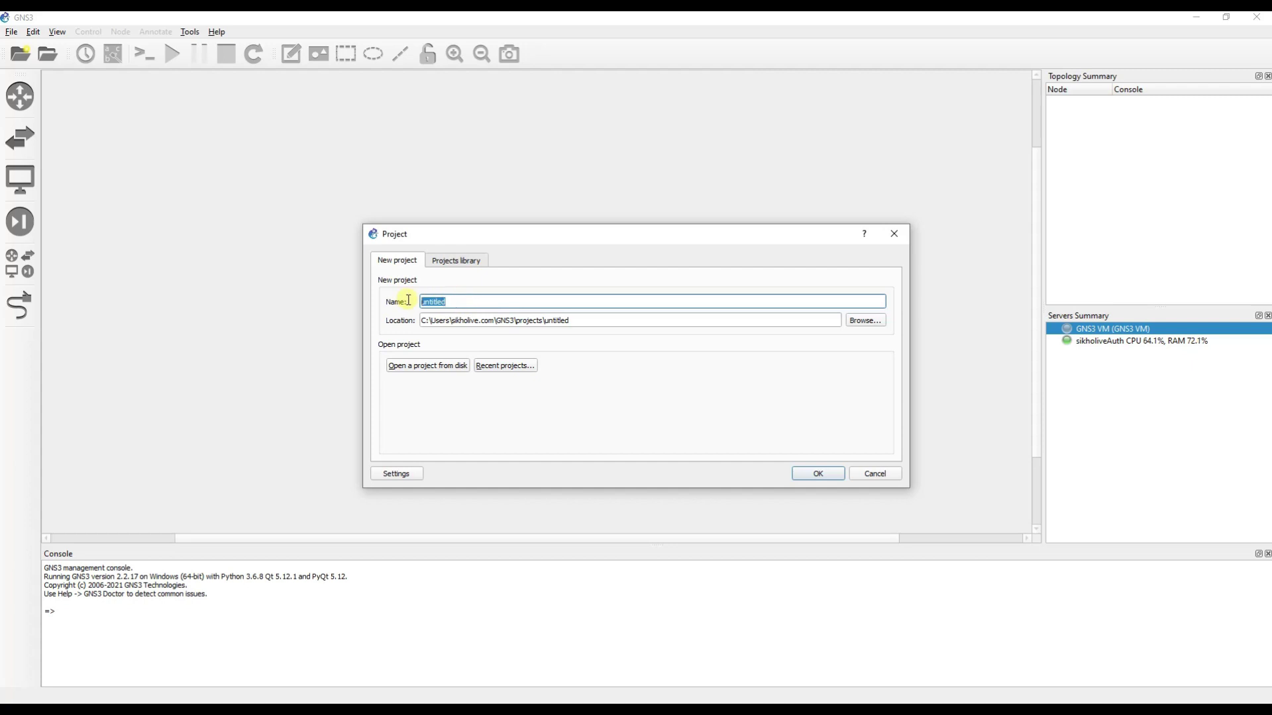
type("FTP backup")
left_click(815, 472)
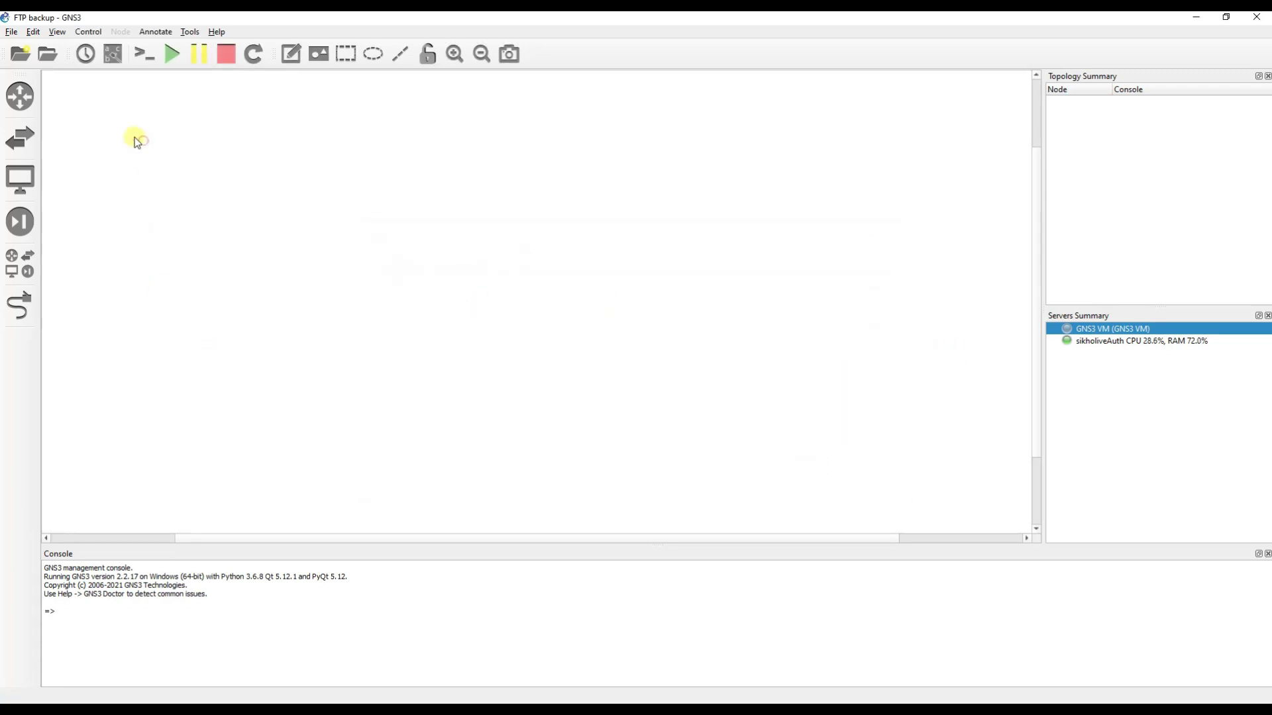
Delete the Windows 7 Client template from End Devices, then bring VMware Workstation forward.
left_click_drag(119, 128, 325, 201)
left_click(1111, 389)
left_click(20, 180)
left_click(122, 175)
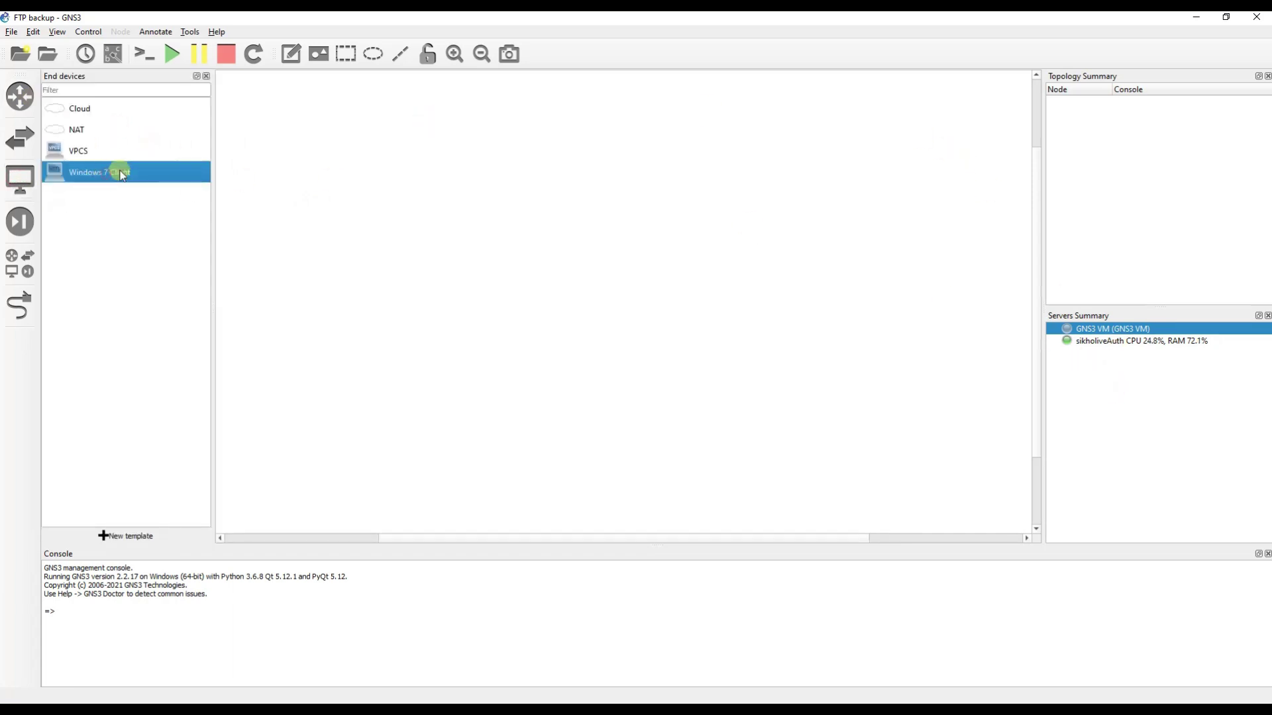
right_click(122, 175)
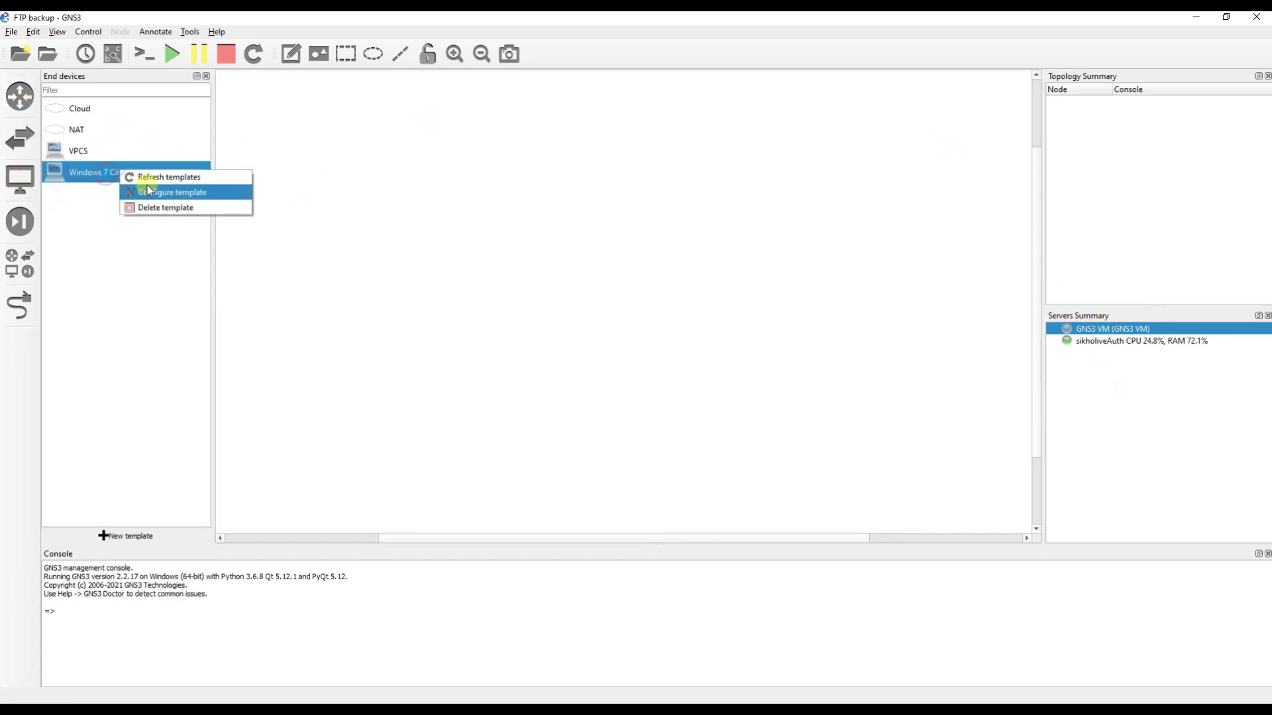
left_click(277, 228)
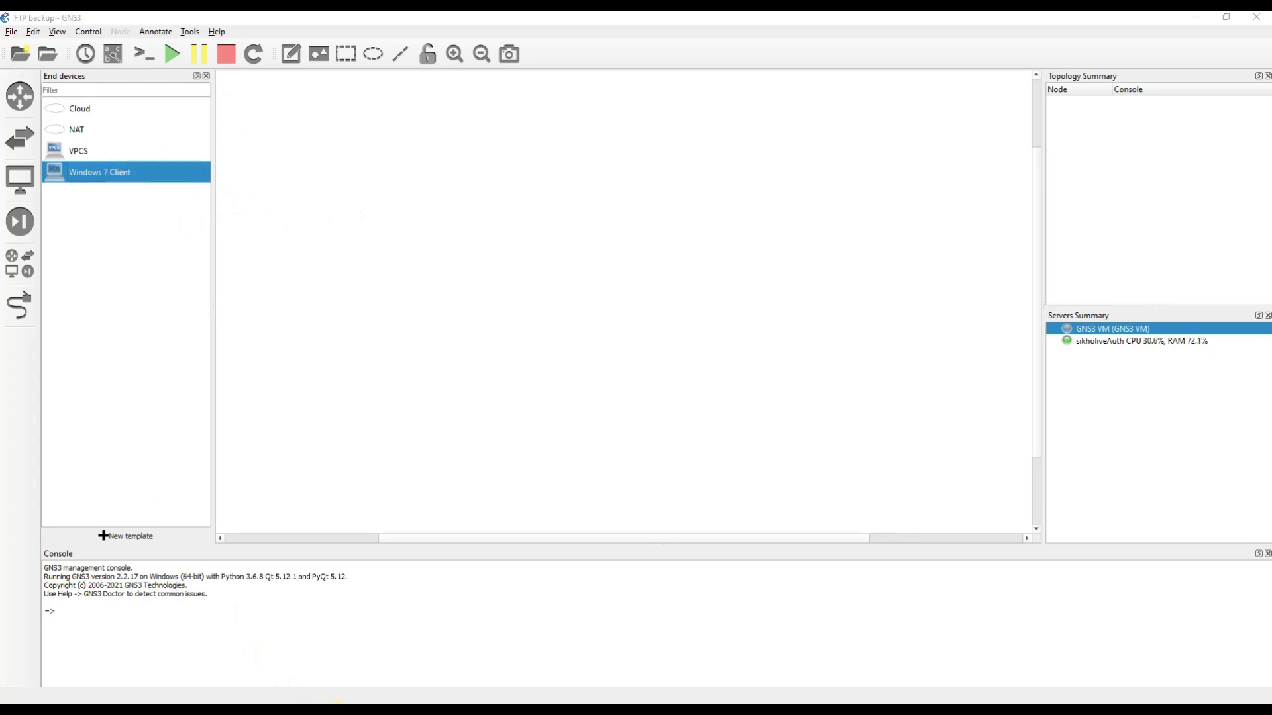
right_click(133, 167)
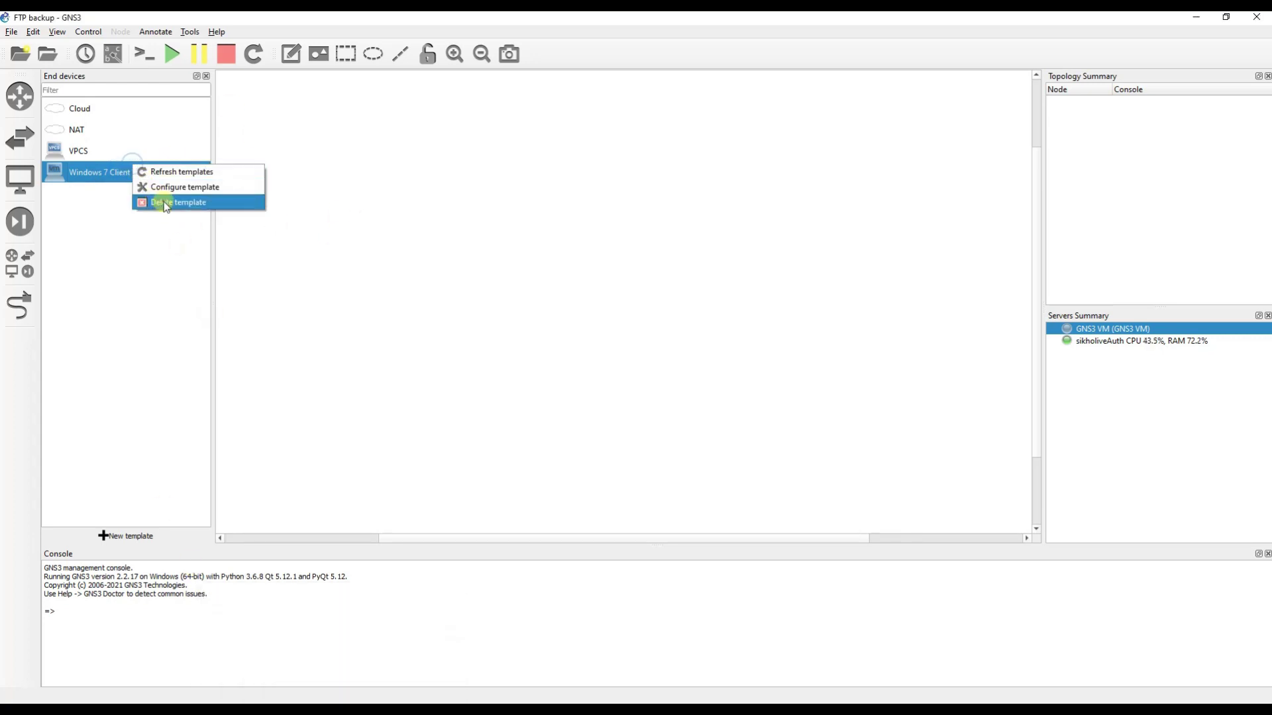
left_click(165, 206)
left_click(627, 381)
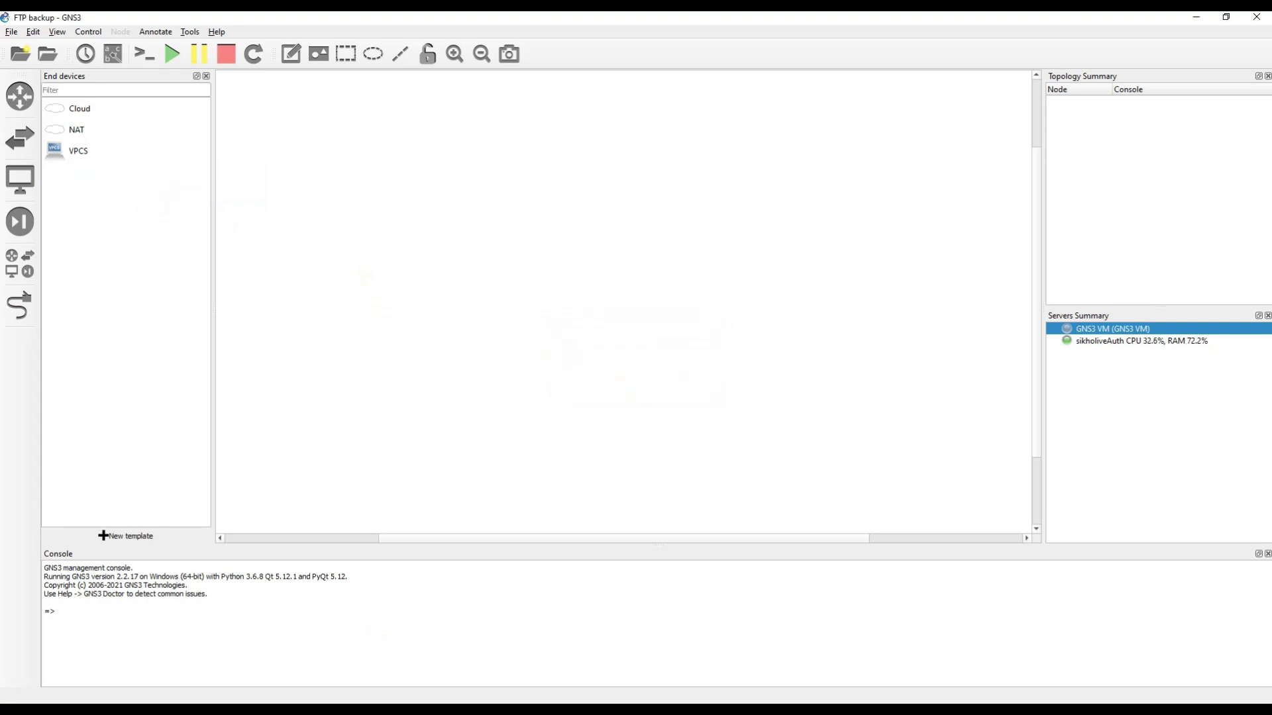
left_click(371, 673)
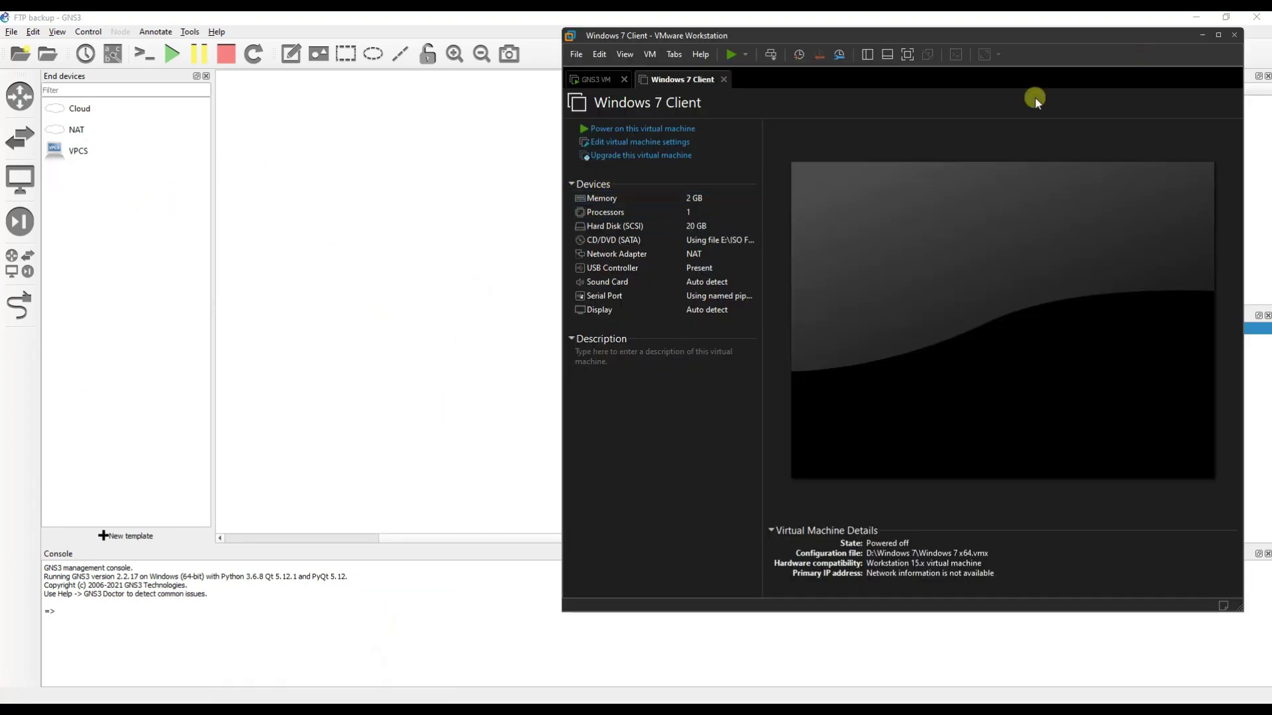
Switch the Windows 7 Client VM's network adapter from NAT to Custom VMnet1 (host-only).
right_click(678, 80)
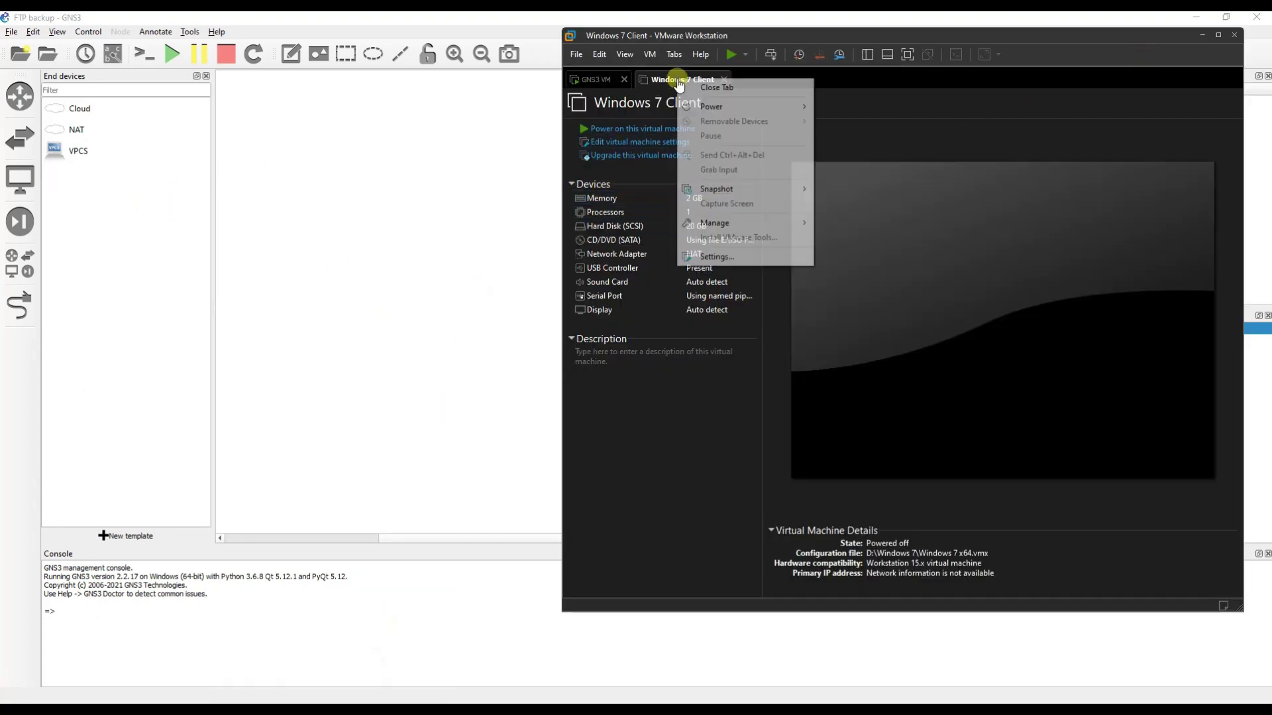
left_click(722, 259)
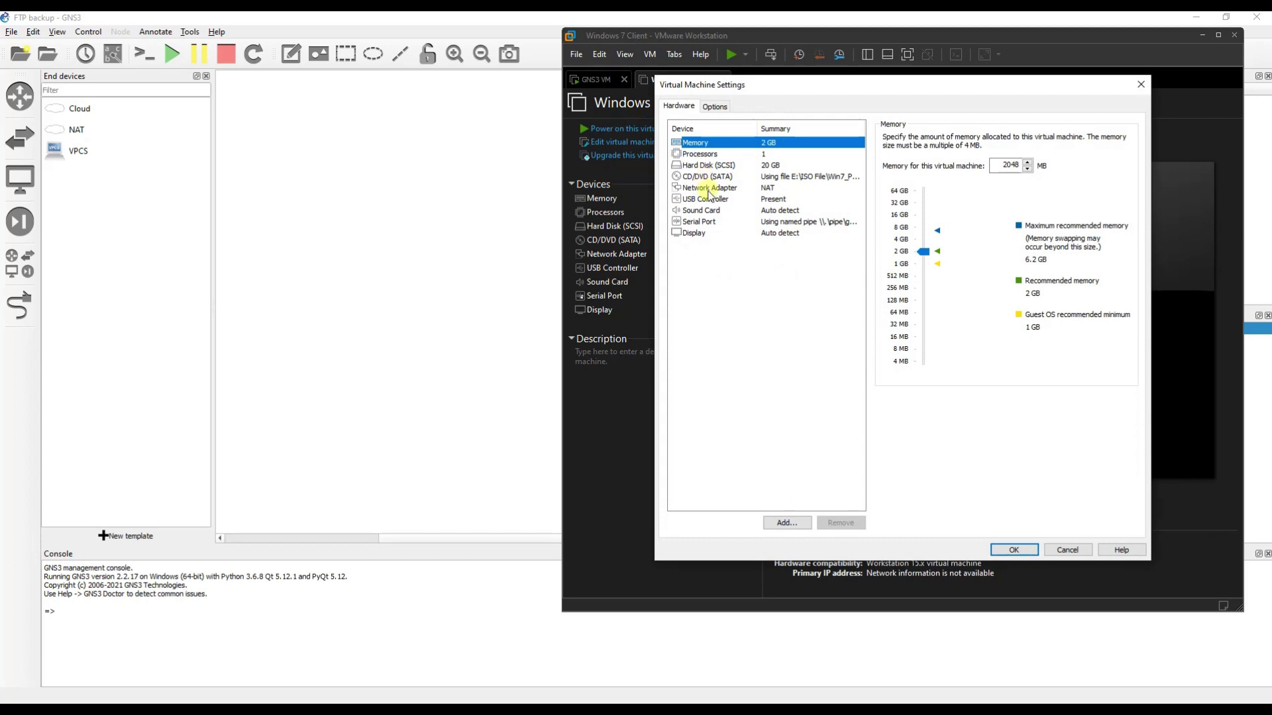
left_click(709, 189)
left_click(894, 246)
left_click(909, 264)
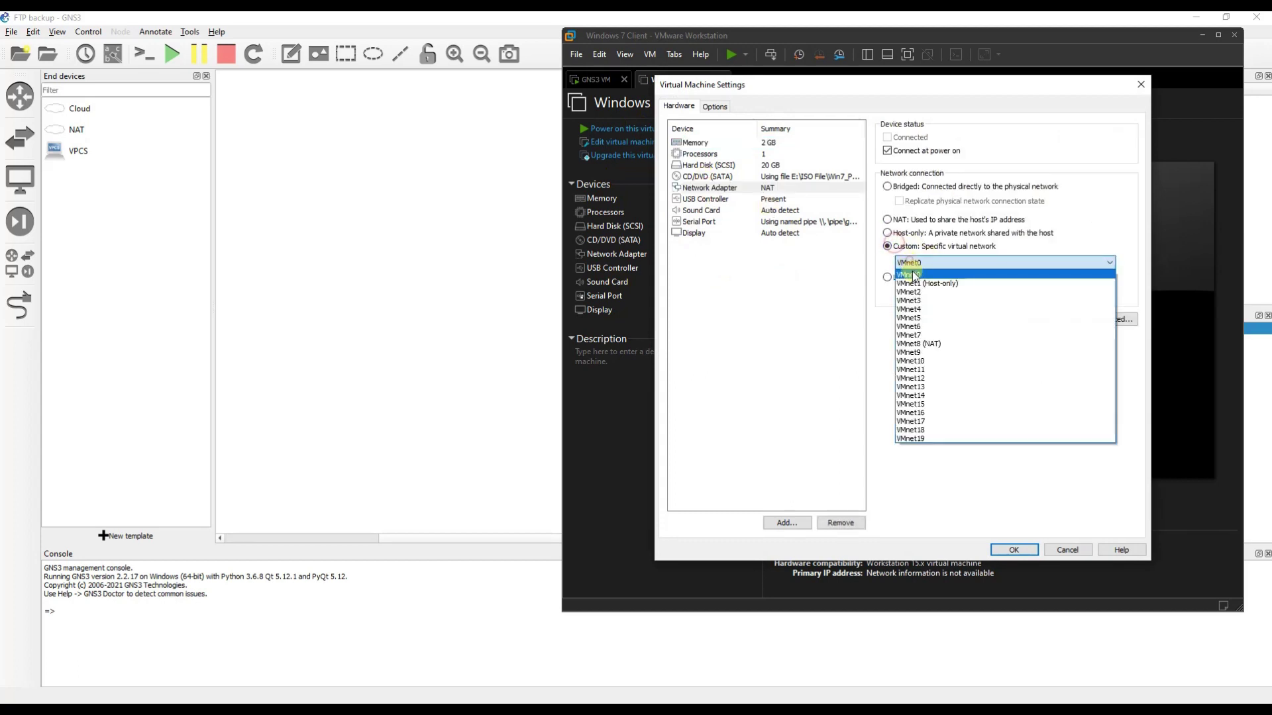
left_click(919, 285)
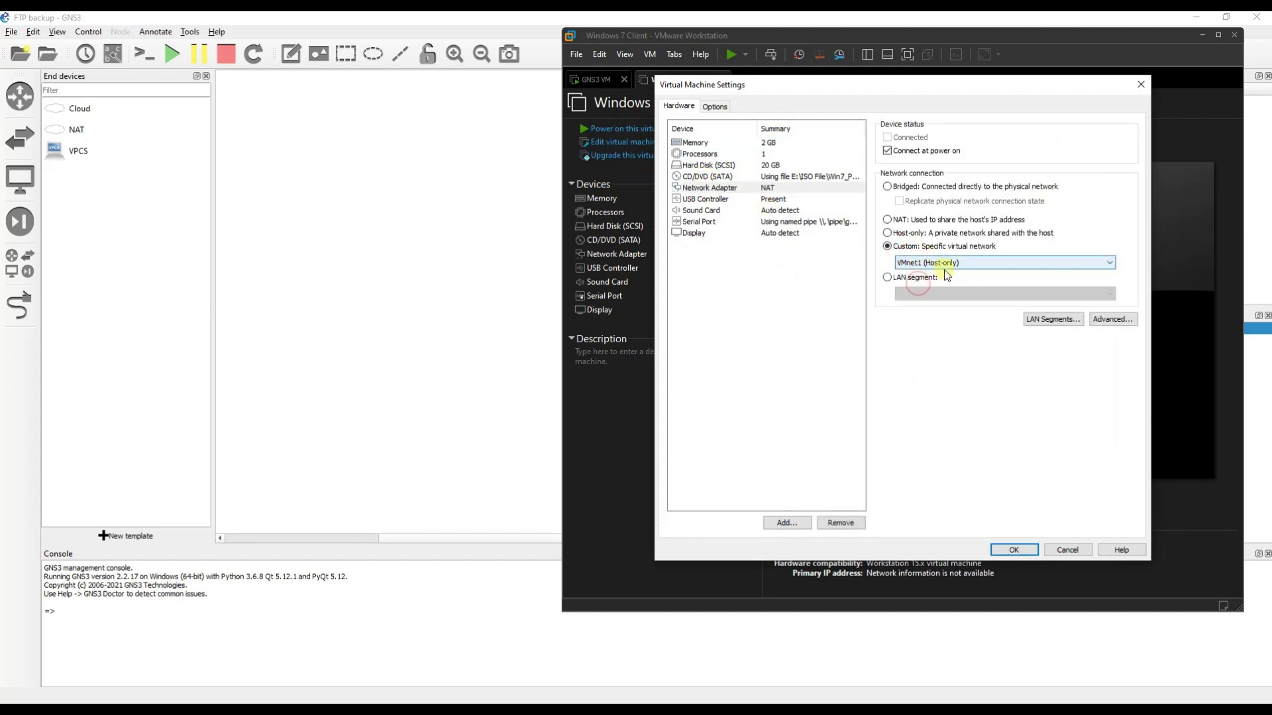
left_click(1014, 551)
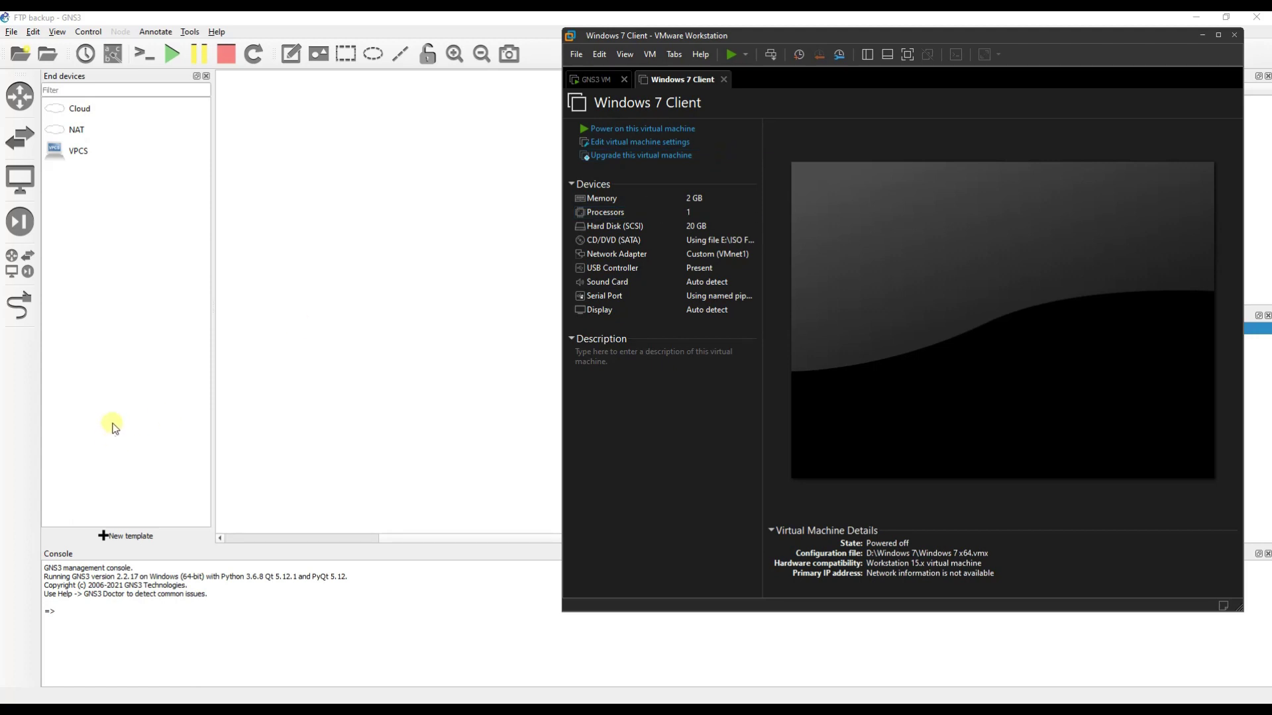
left_click(109, 426)
Open the VMware VMs page in GNS3 Preferences and start a new template.
left_click(114, 535)
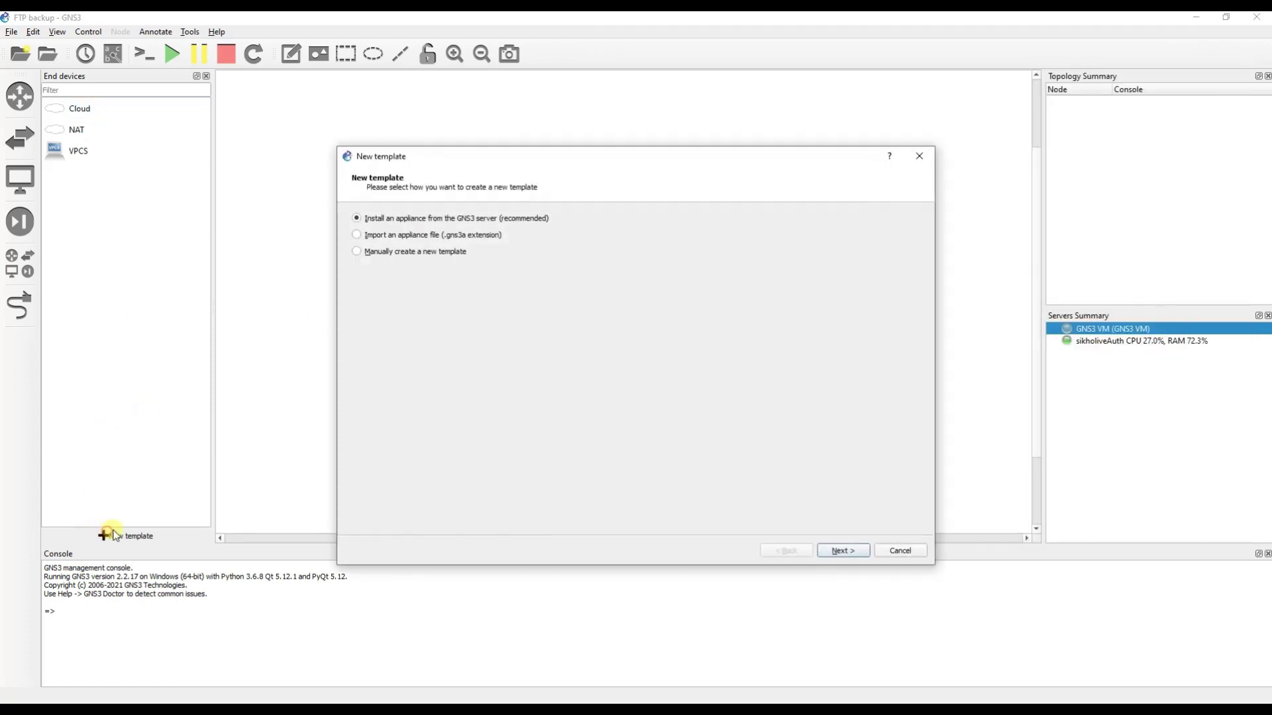
left_click(900, 551)
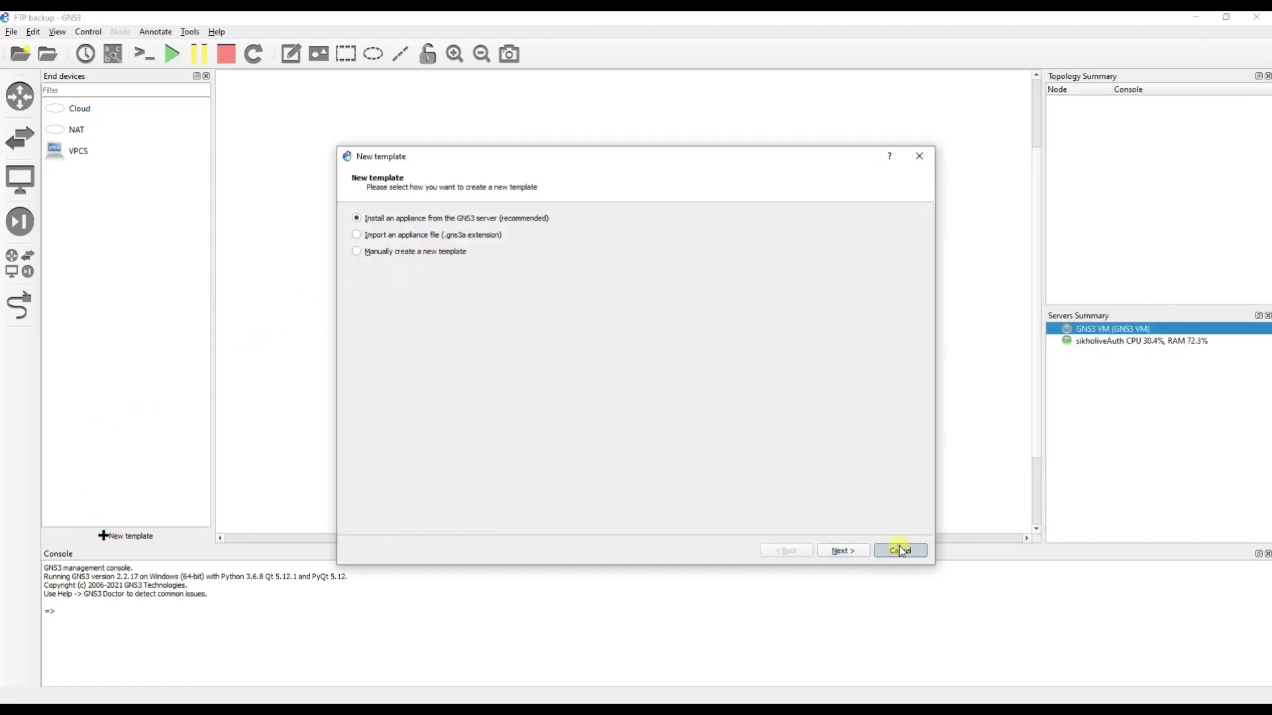
left_click(19, 305)
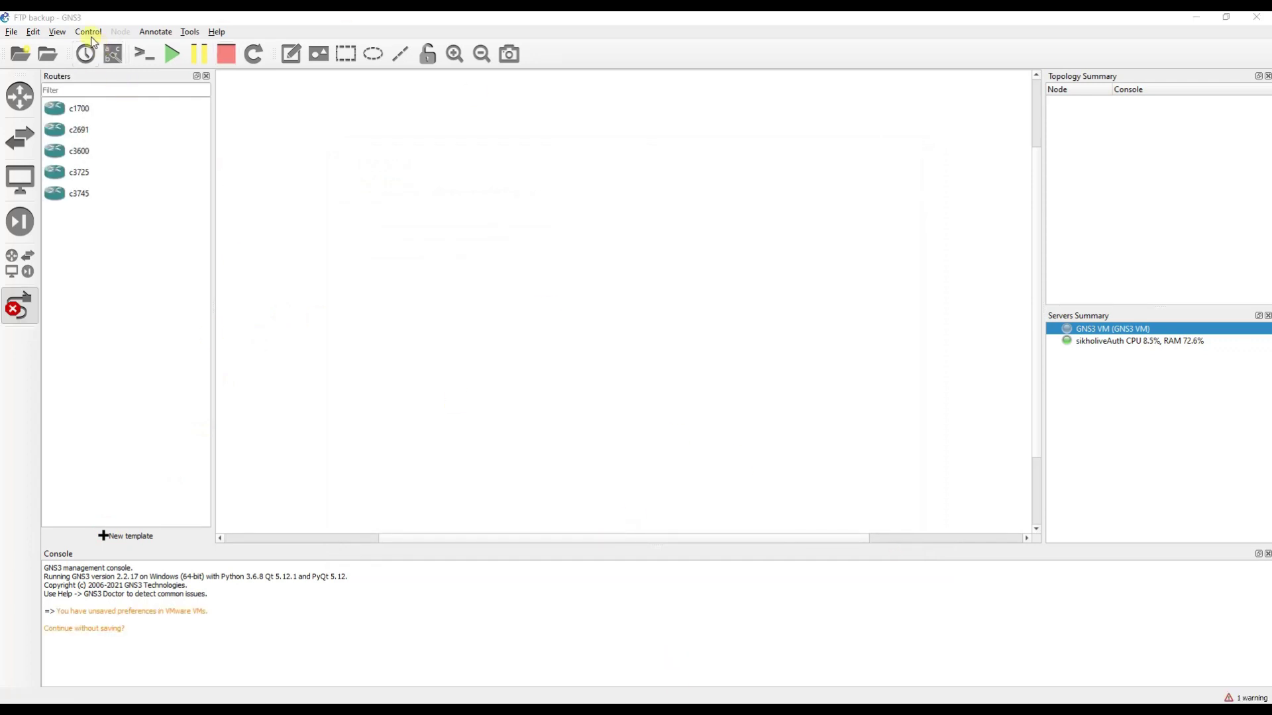
left_click(33, 32)
left_click(56, 94)
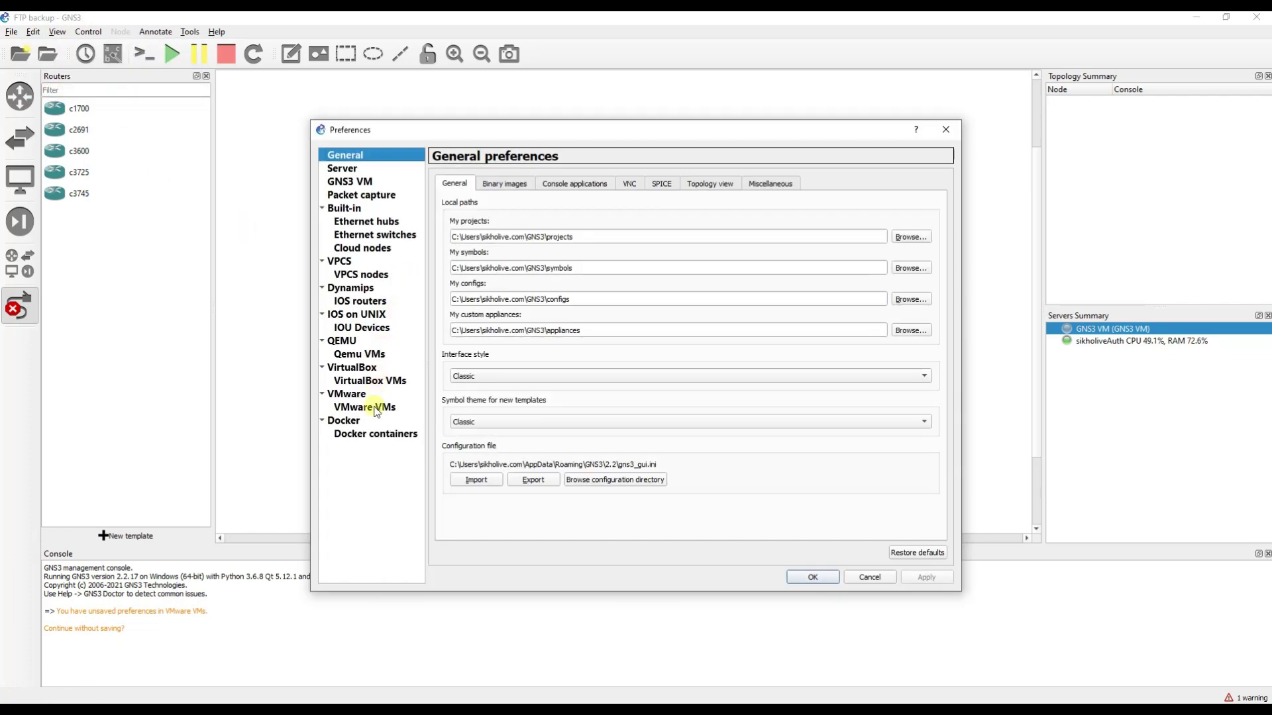
left_click(364, 407)
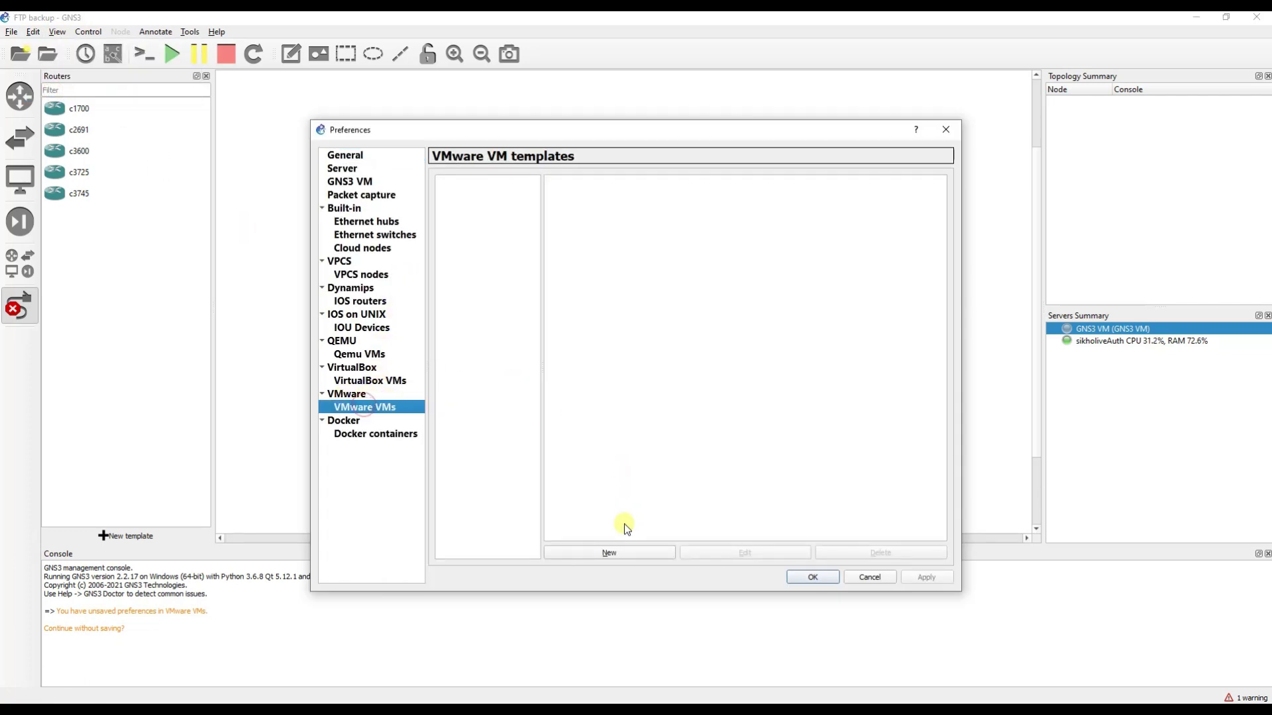
left_click(614, 553)
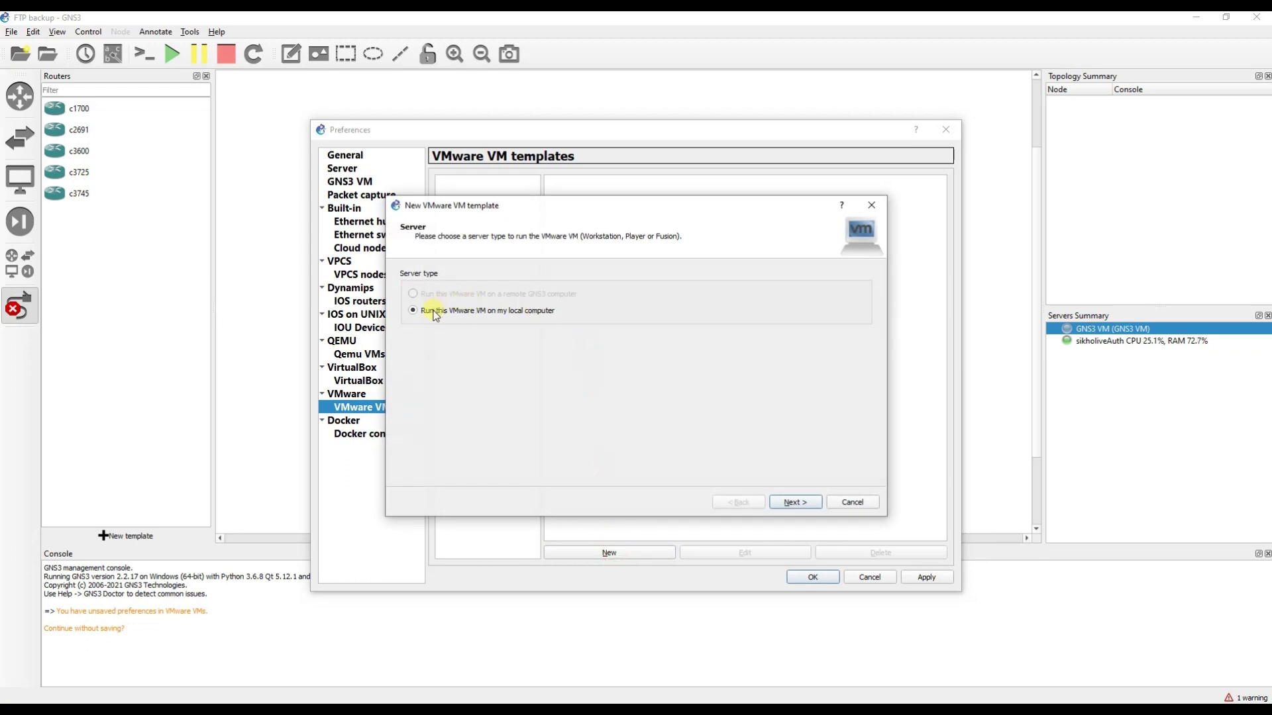
Choose Windows 7 Client as the VM, finish the template, and apply the preferences.
left_click(795, 502)
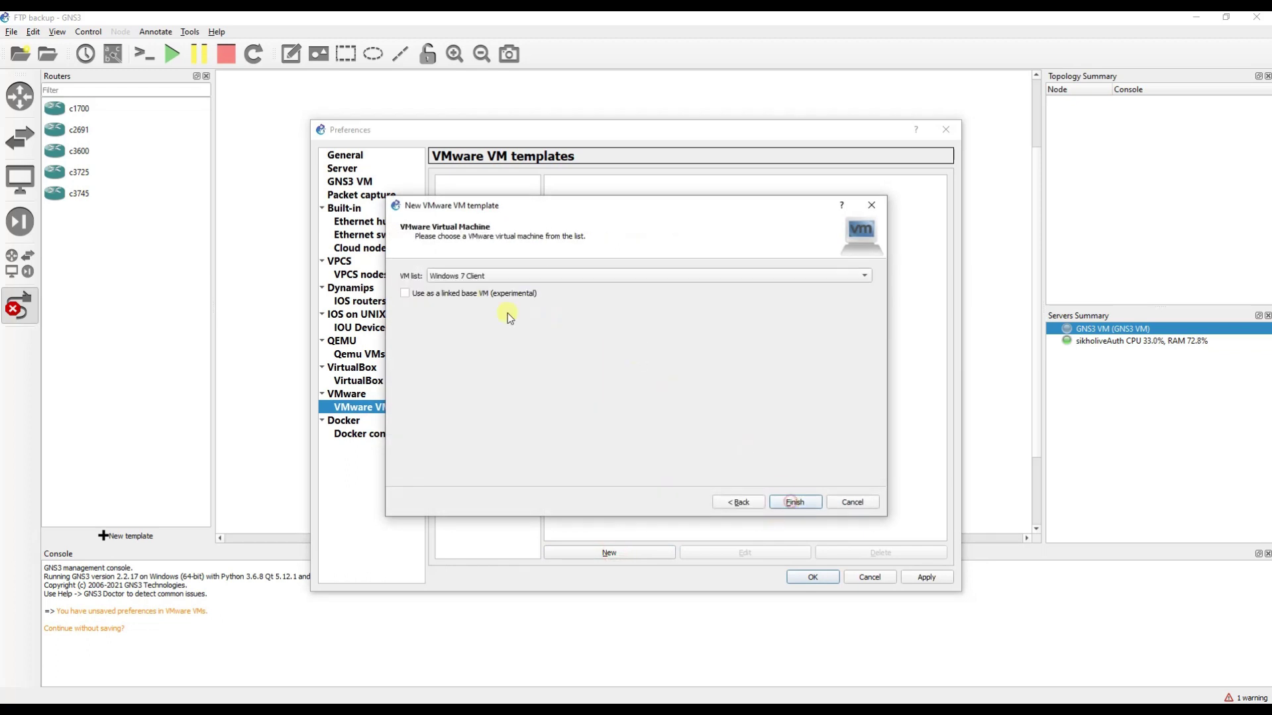
left_click(476, 277)
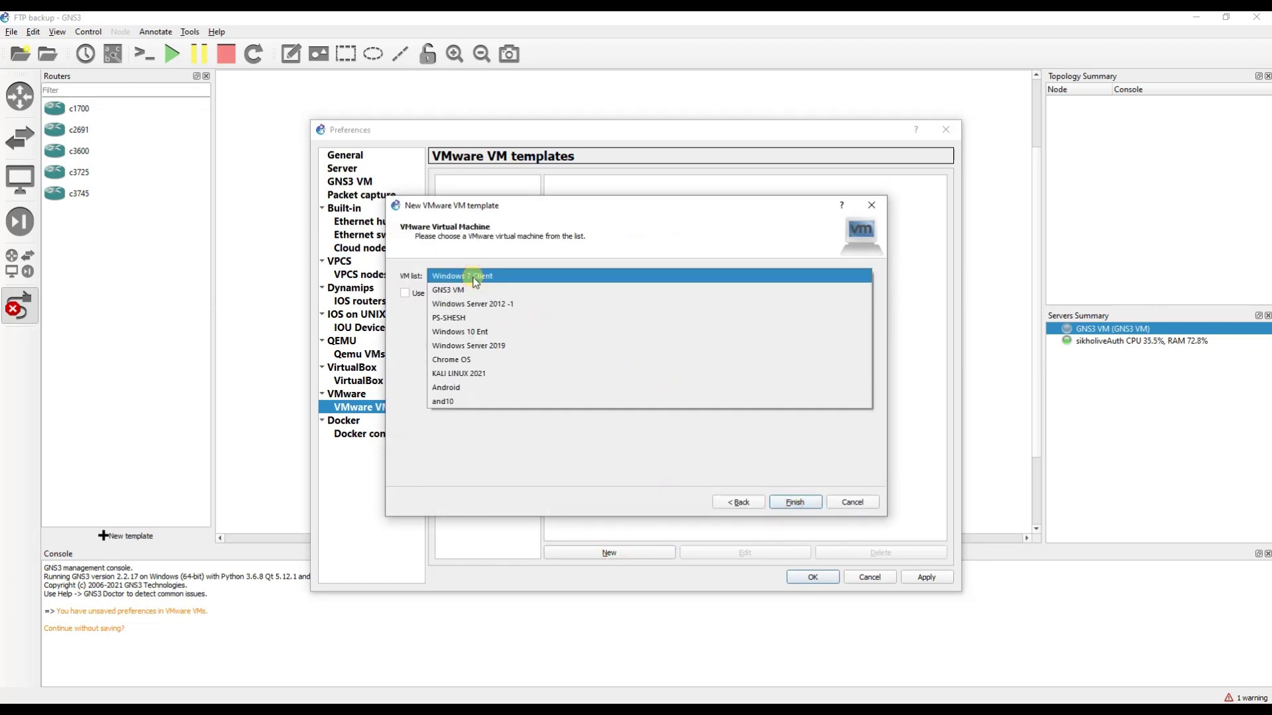
left_click(476, 277)
left_click(464, 275)
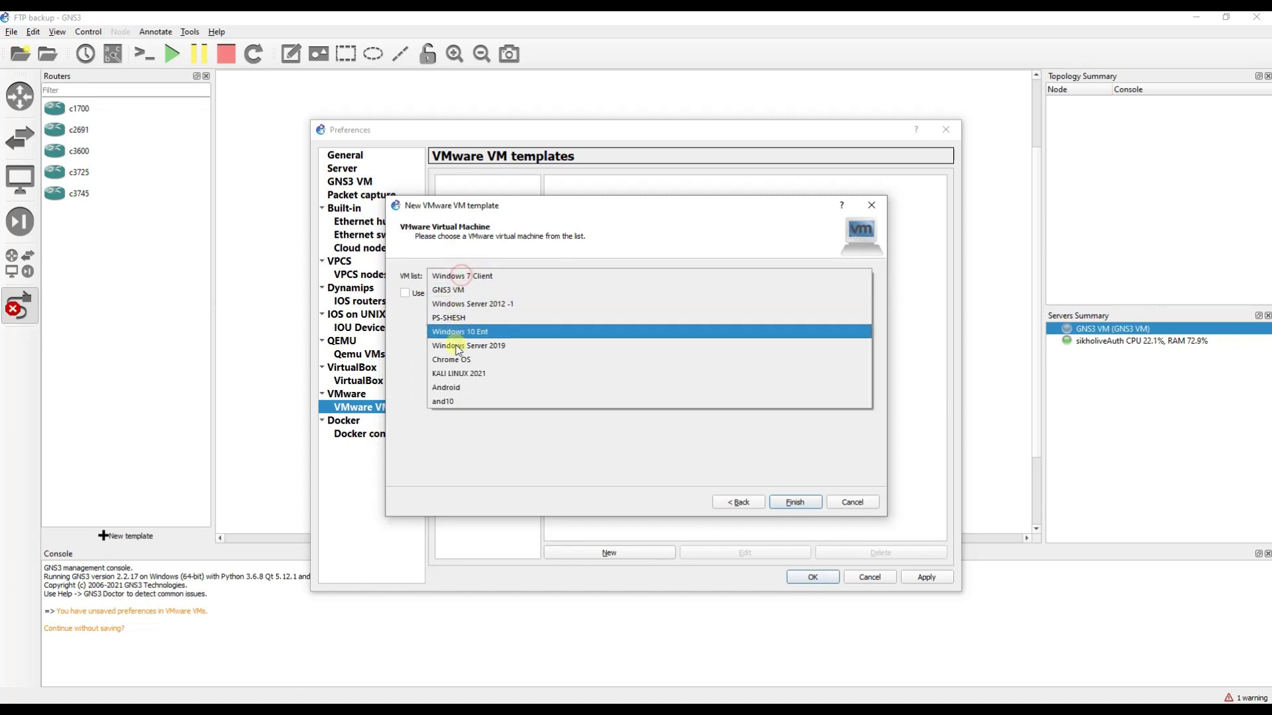
left_click(462, 276)
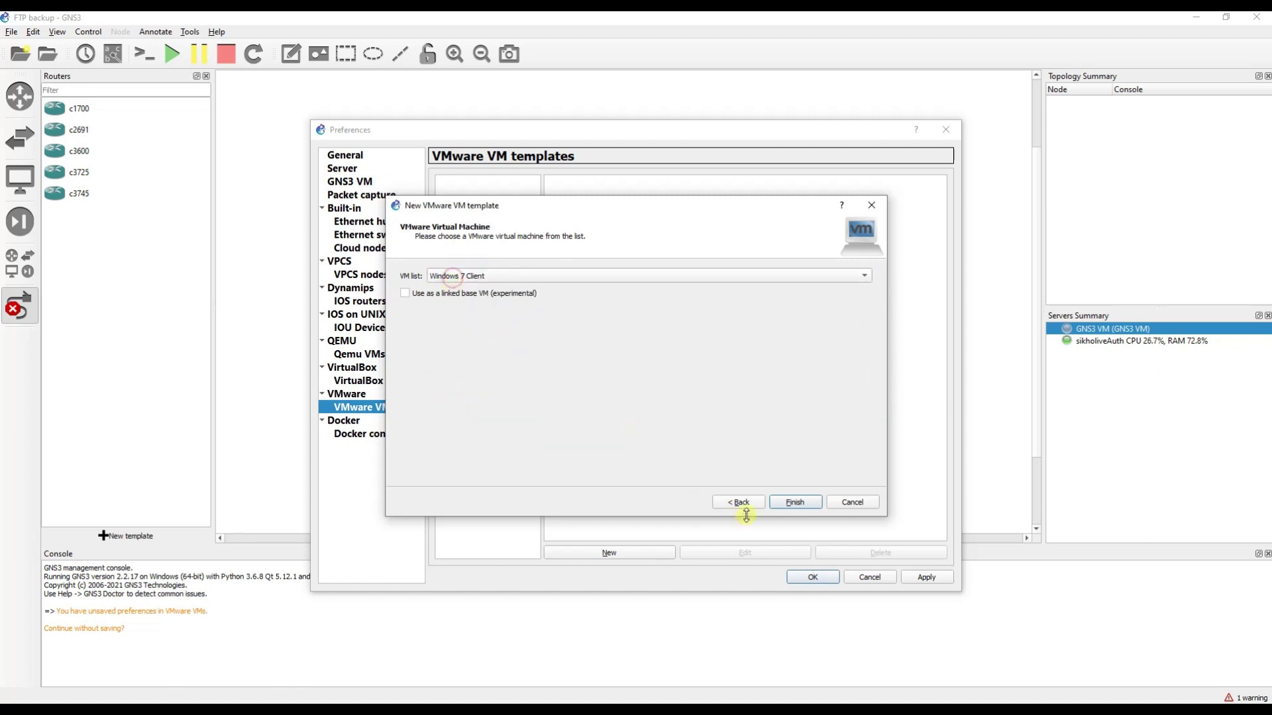
left_click(794, 503)
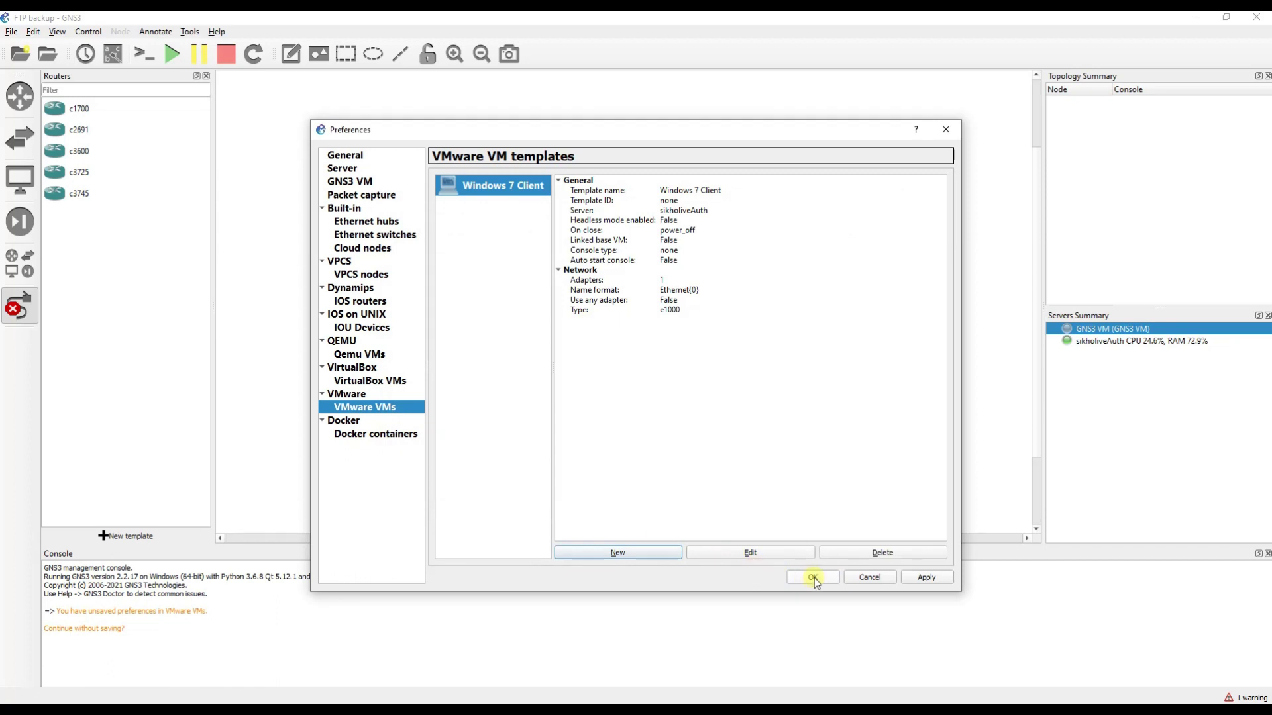
left_click(927, 577)
left_click(812, 577)
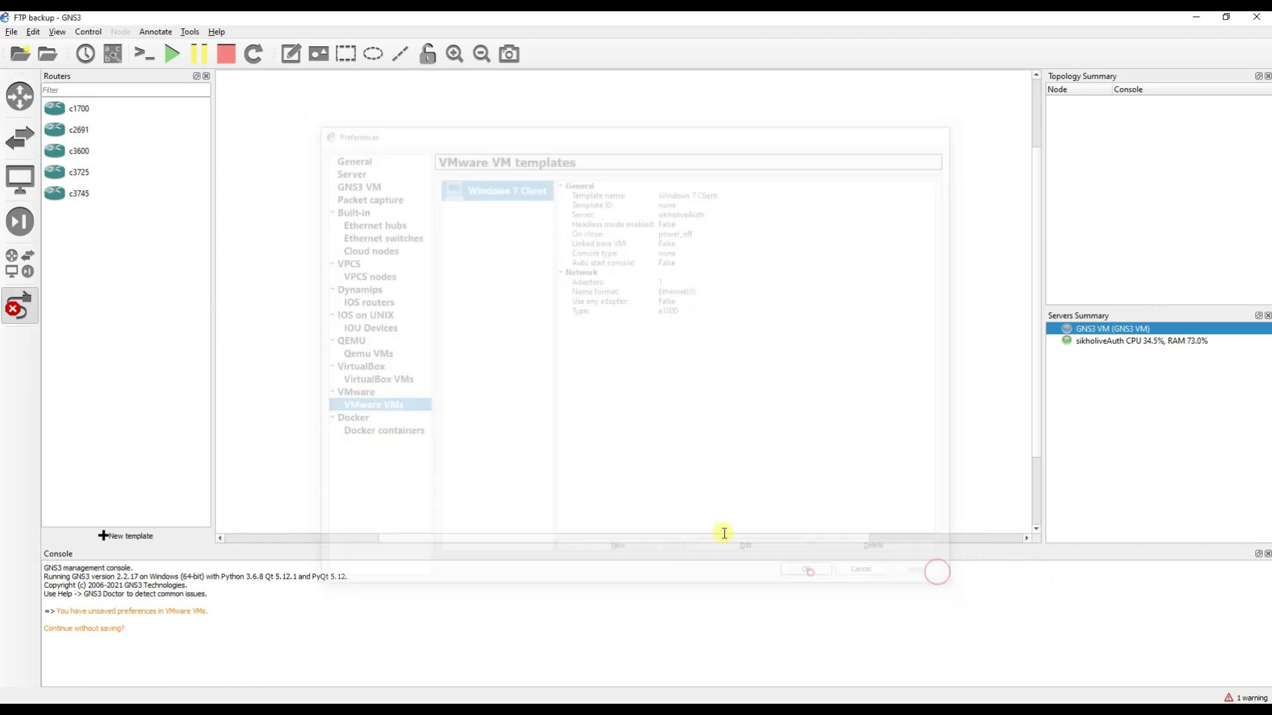
left_click(20, 177)
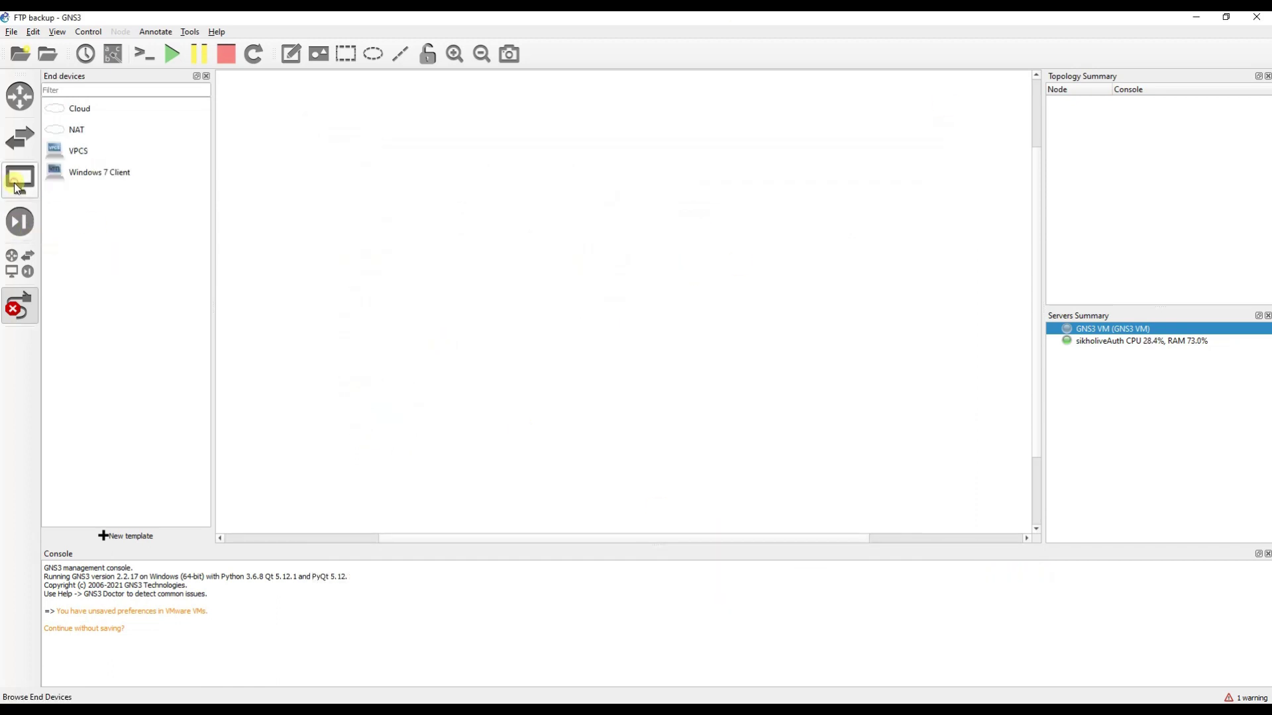
Start all devices, confirm with Yes, and bring the Windows 7 Client VMware window forward.
left_click(86, 174)
right_click(85, 171)
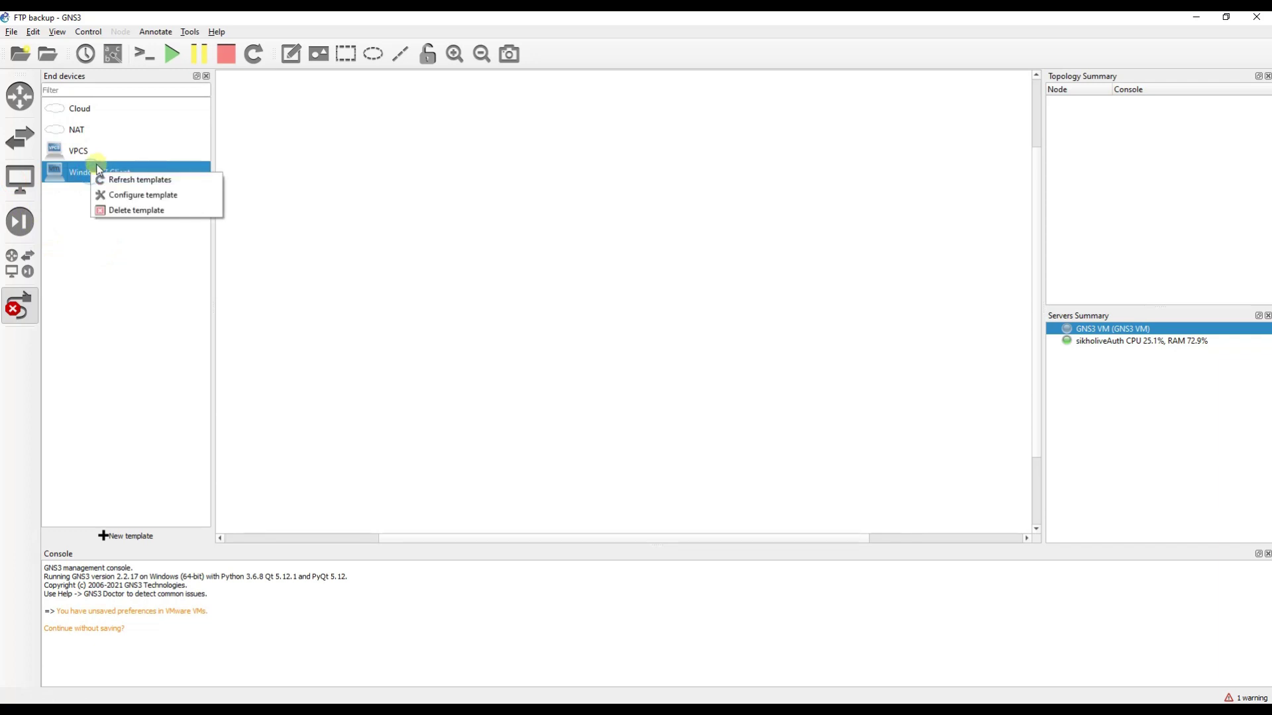
left_click(76, 172)
left_click(172, 53)
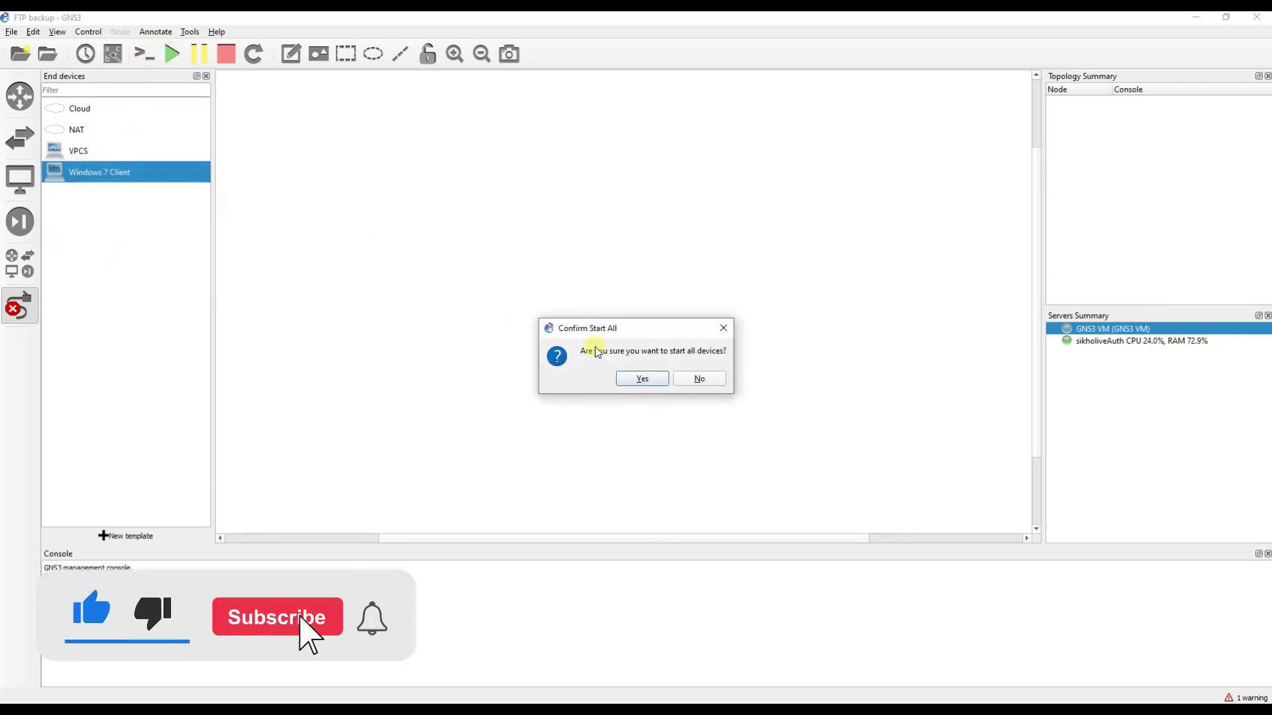
left_click(653, 383)
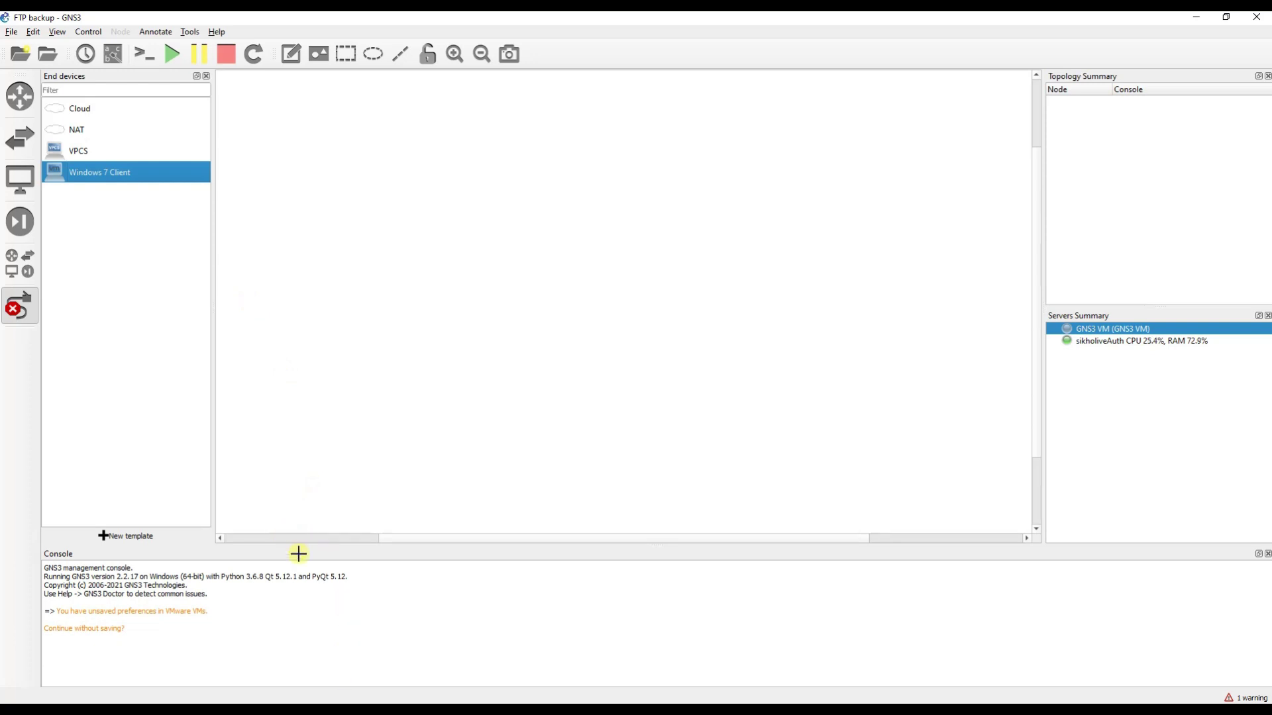
left_click(369, 648)
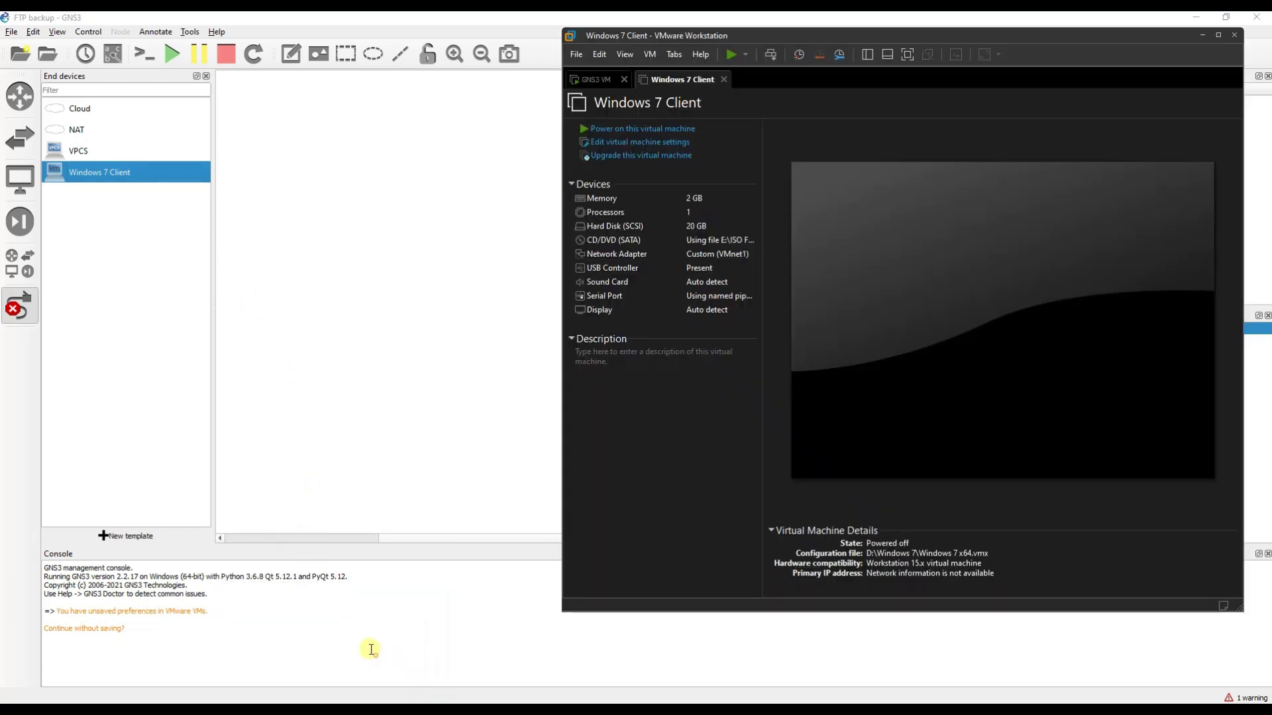
Place the Windows 7 Client template on the canvas as node Windows7Client-1.
right_click(107, 174)
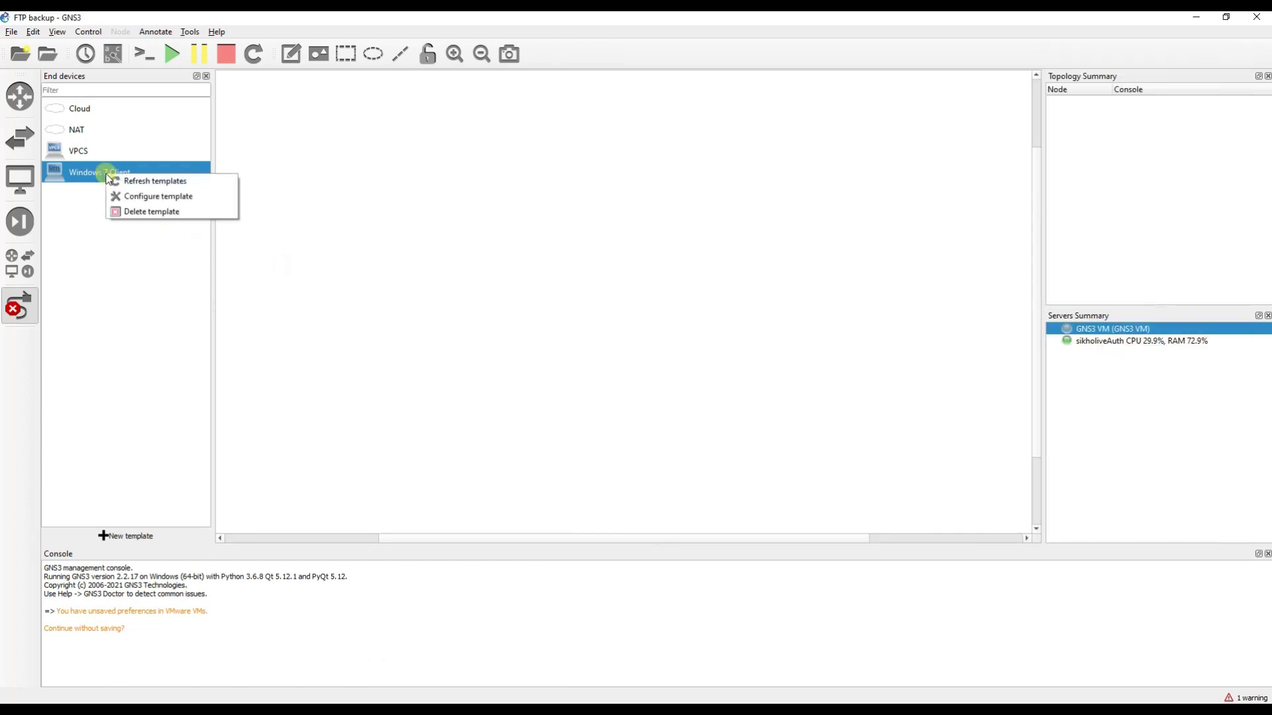
left_click(75, 174)
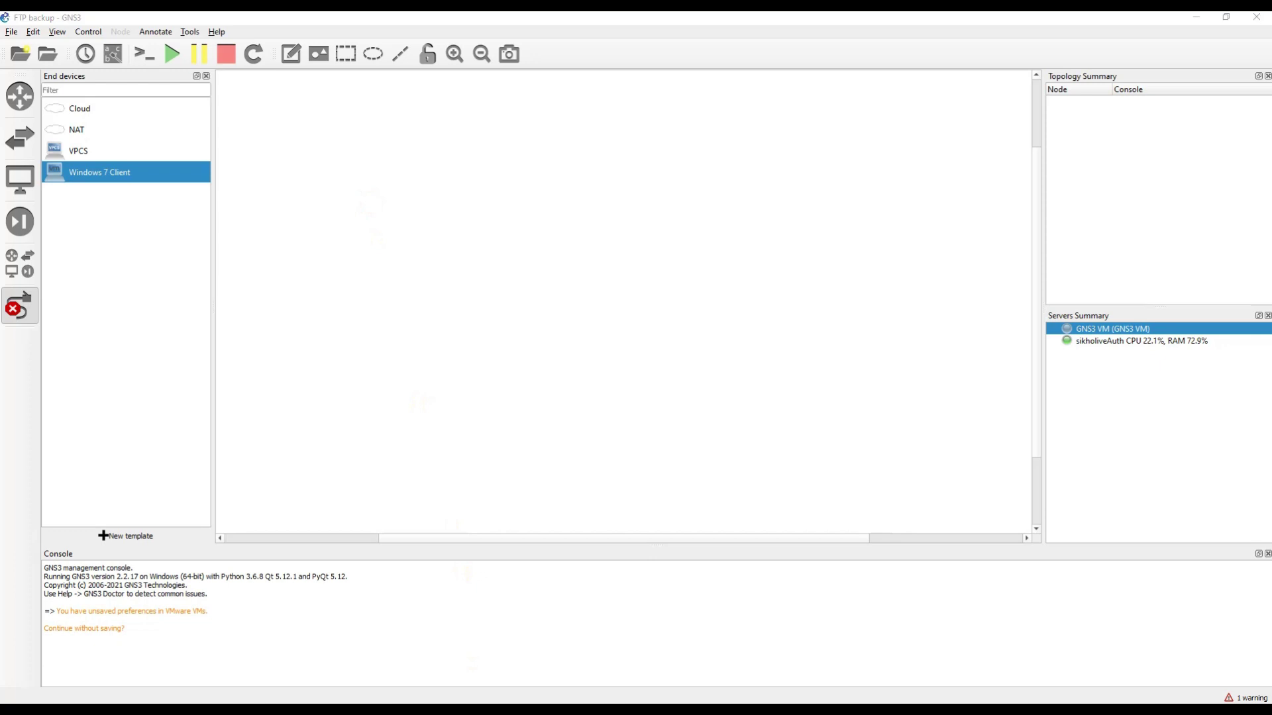
left_click(453, 202)
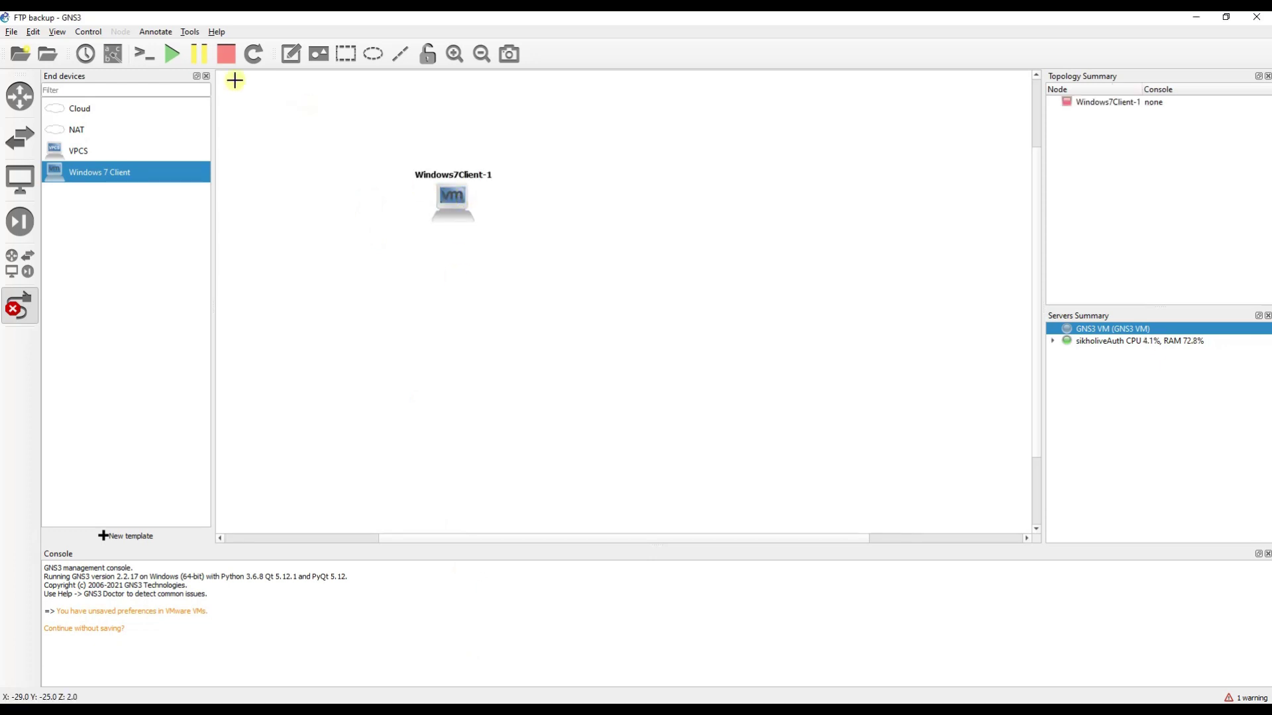
left_click(172, 52)
Confirm Start All, open Windows7Client-1's display, and choose Start Windows Normally.
left_click(636, 377)
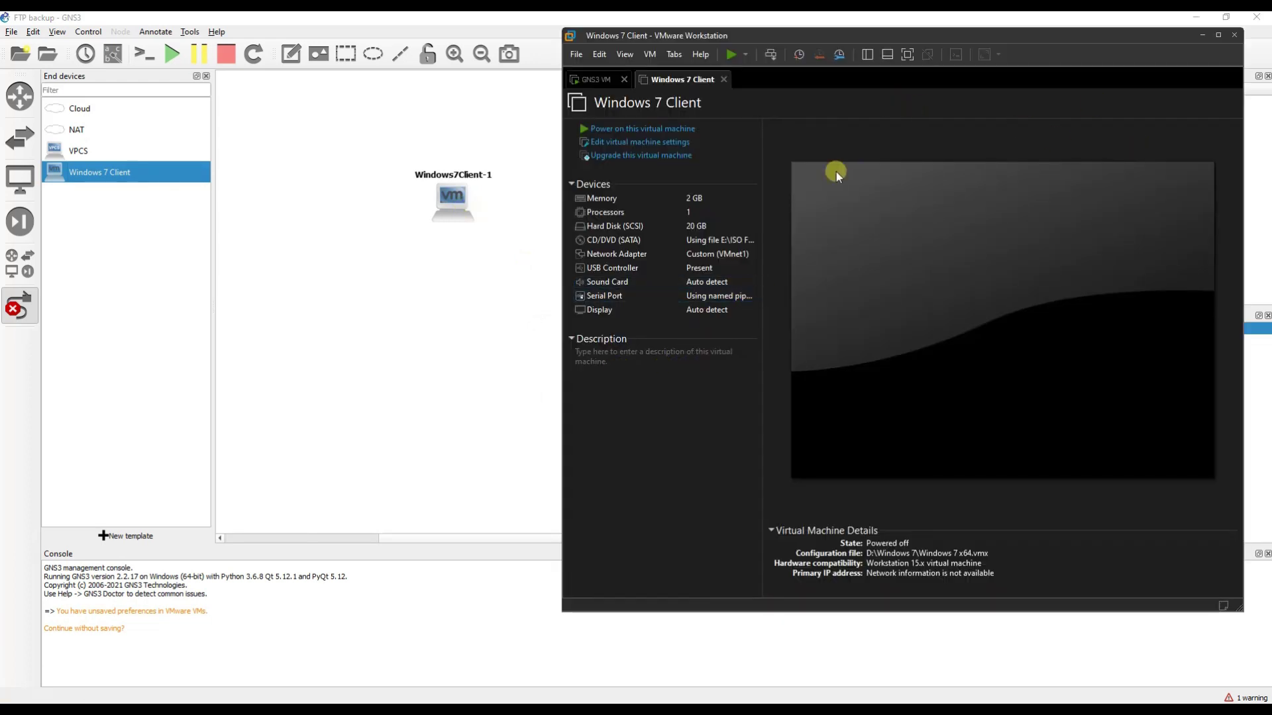
double_click(473, 213)
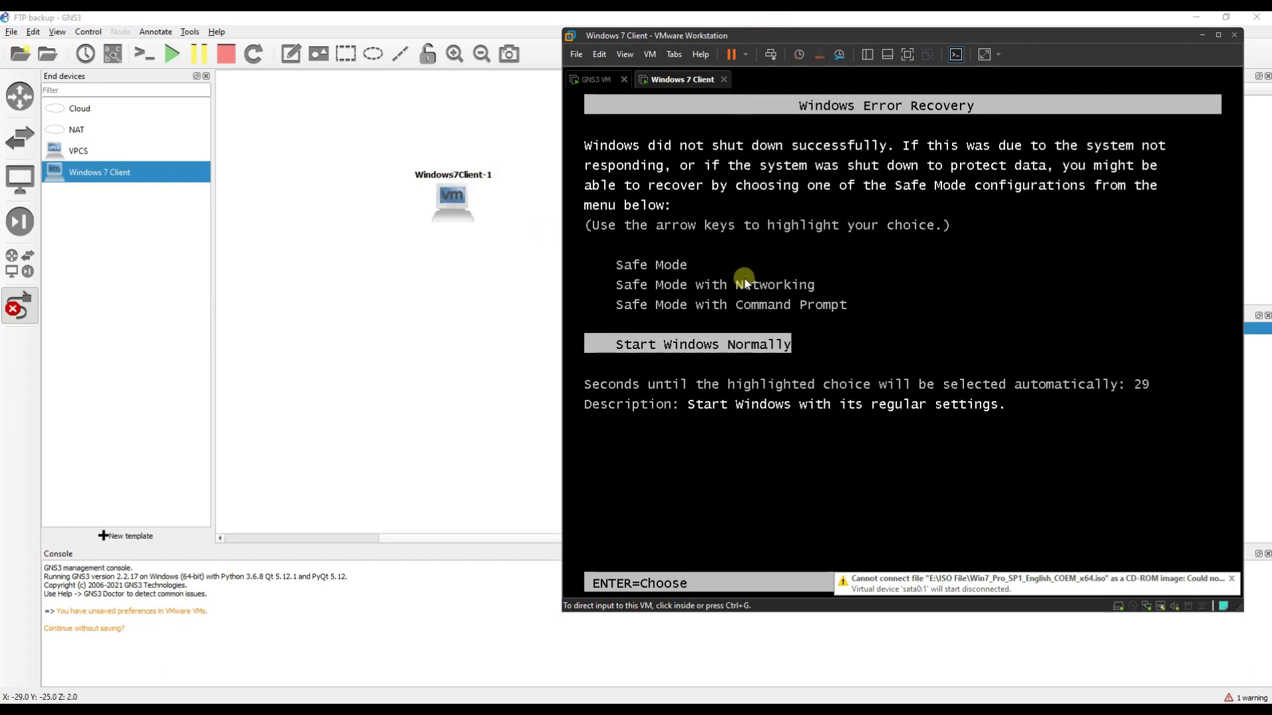
left_click(743, 277)
key("Return")
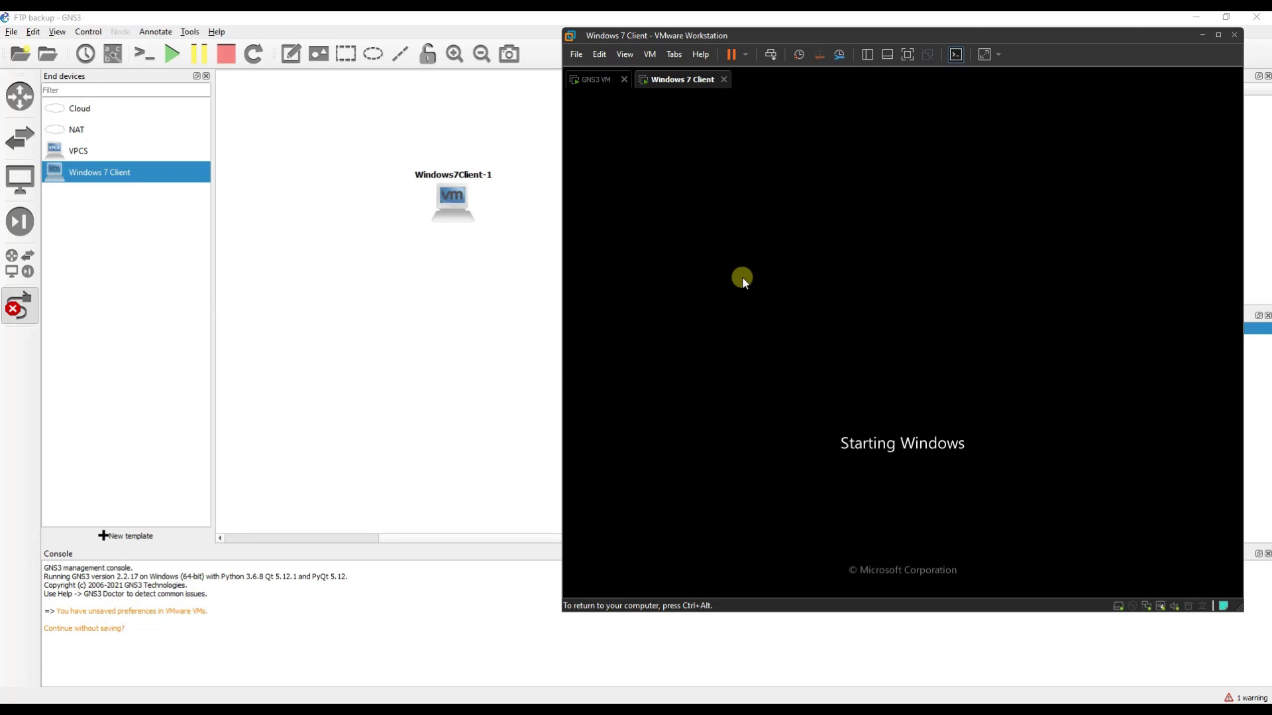
Send Ctrl+Alt+Del, log on with the administrator password, and switch back to GNS3.
key("ctrl+alt")
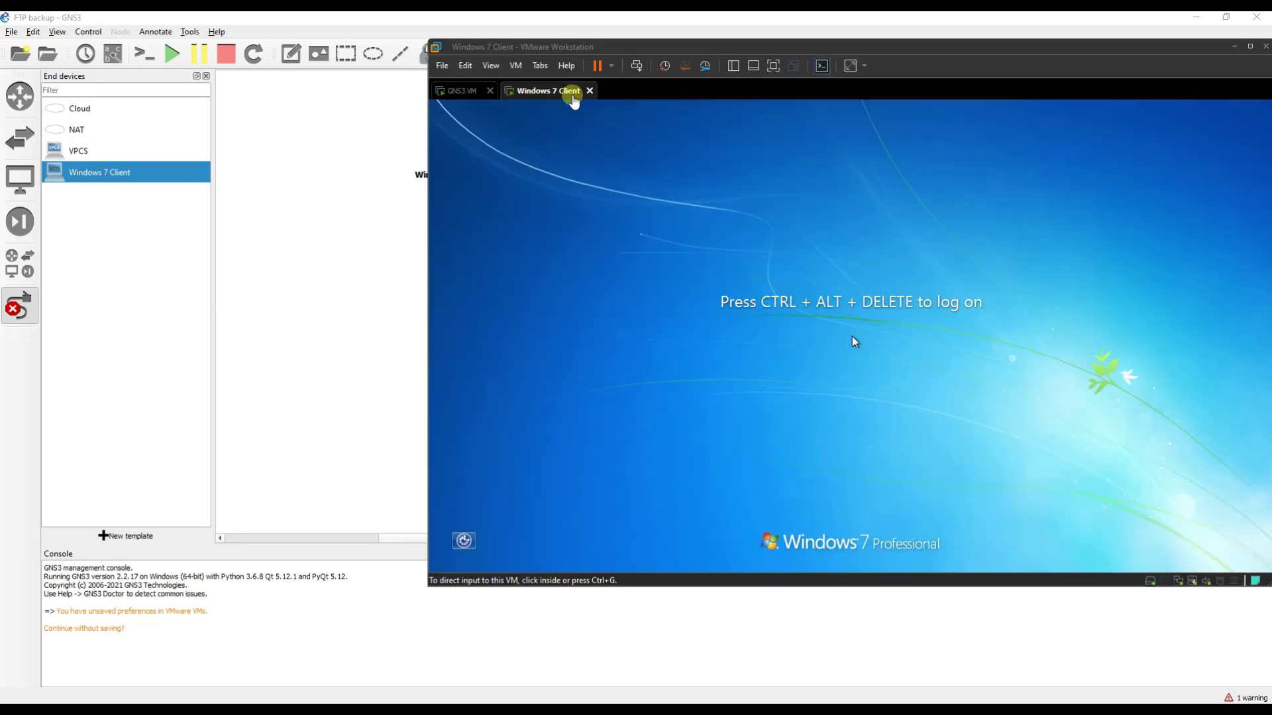
right_click(558, 92)
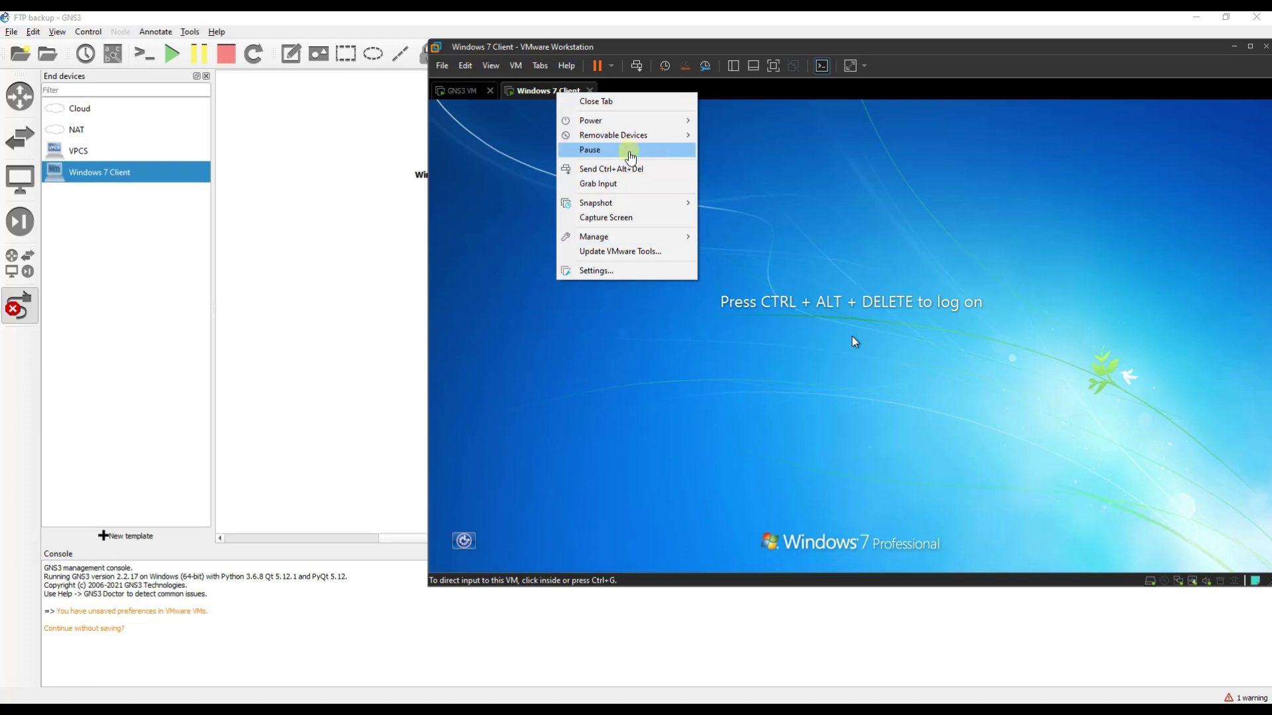
left_click(622, 169)
left_click(807, 411)
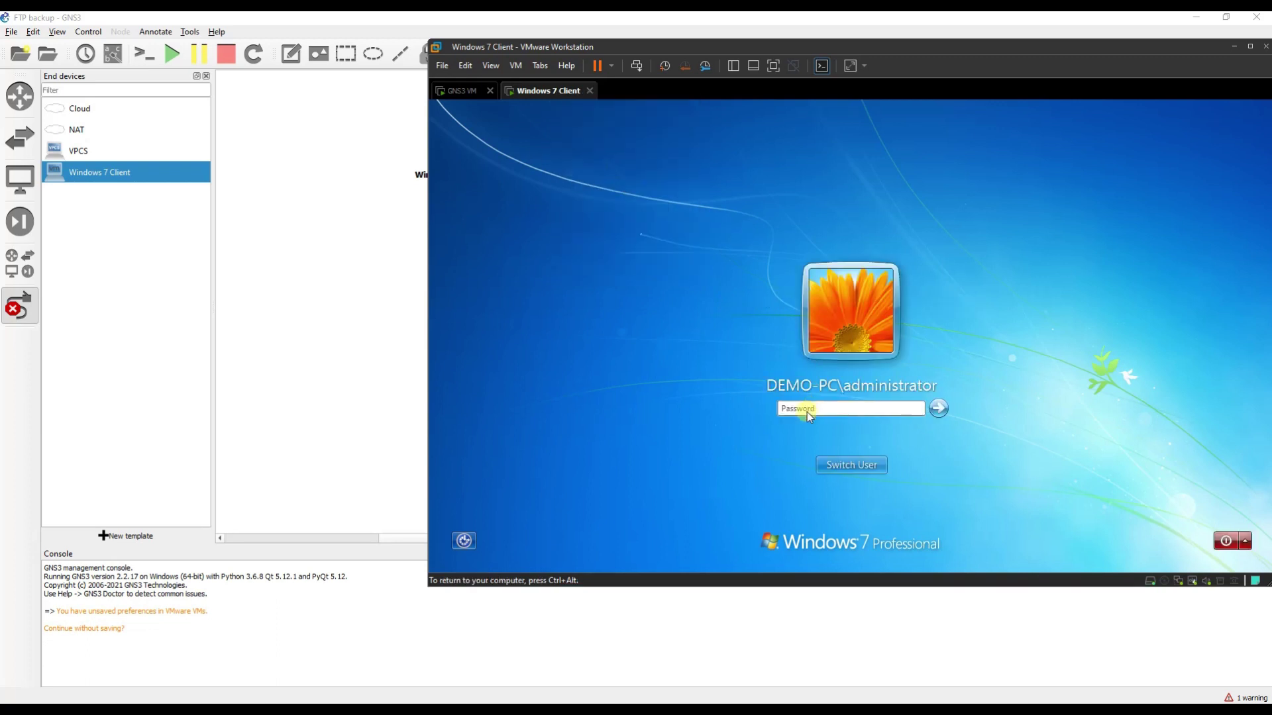
key("Return")
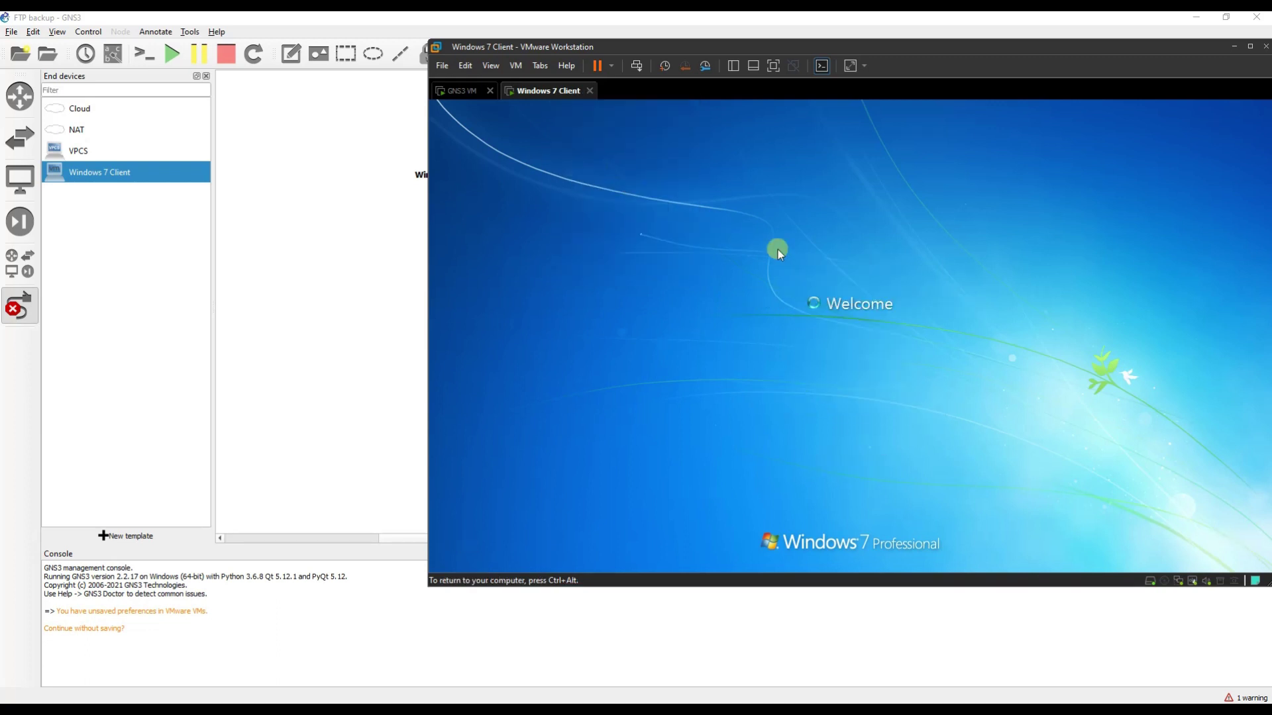
key("ctrl+alt")
left_click(339, 169)
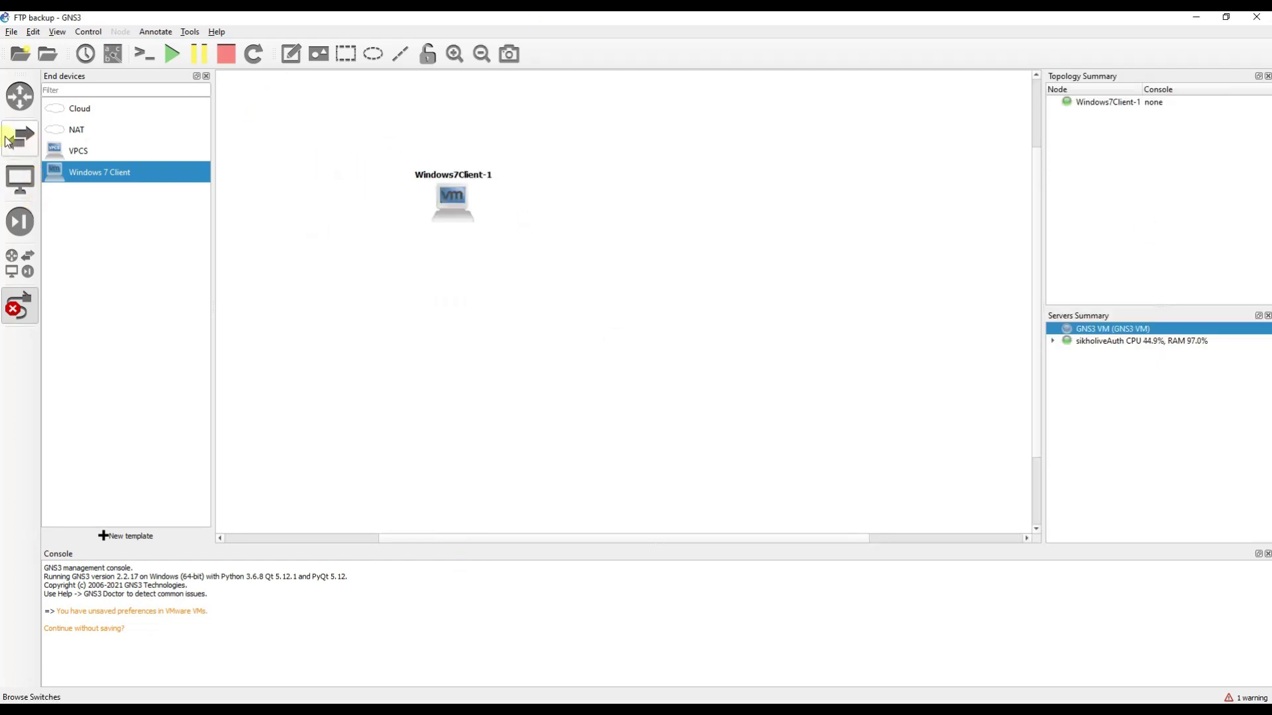
Add a c2691 router, R1, to the canvas from the Routers list.
left_click(19, 96)
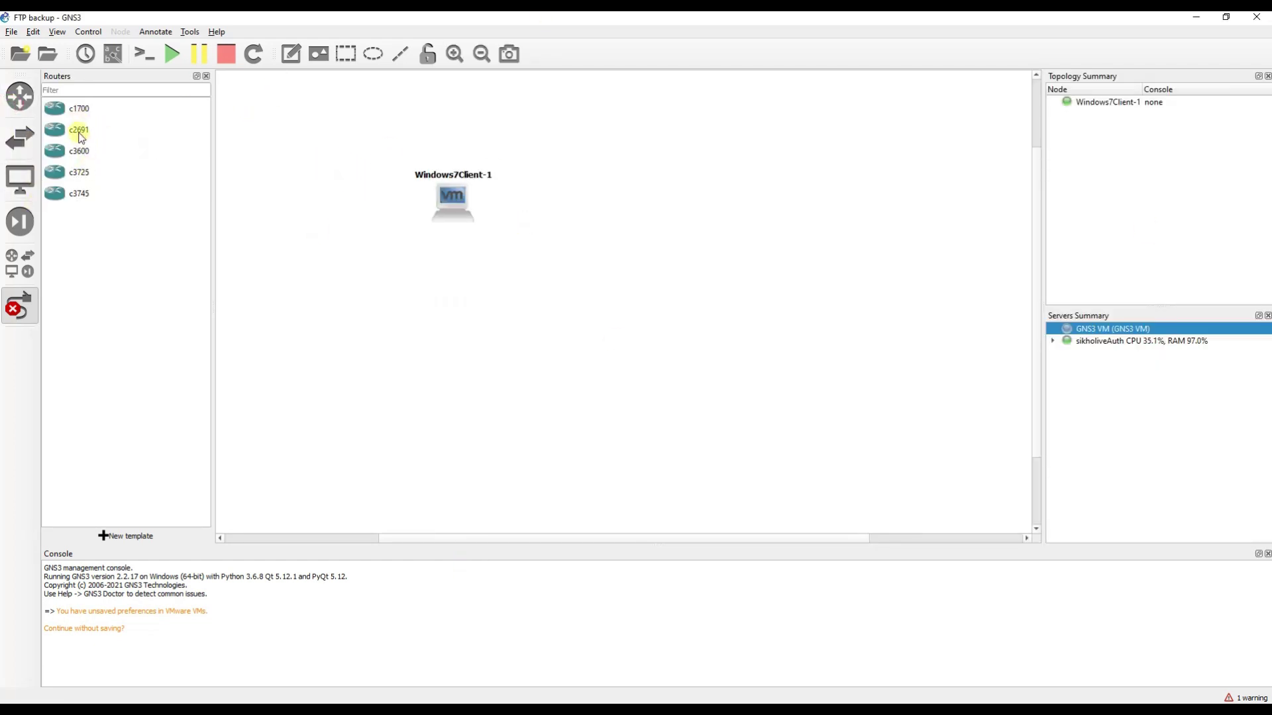
left_click_drag(80, 136, 440, 204)
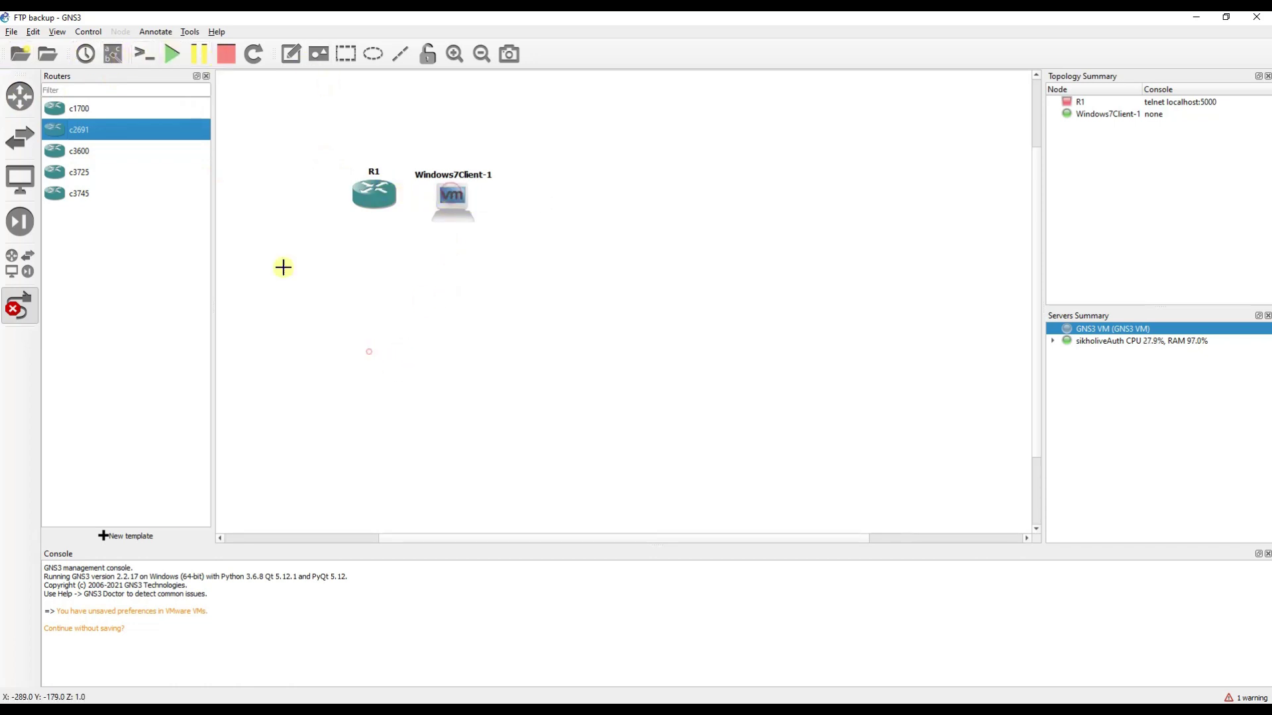
left_click(18, 99)
left_click(17, 99)
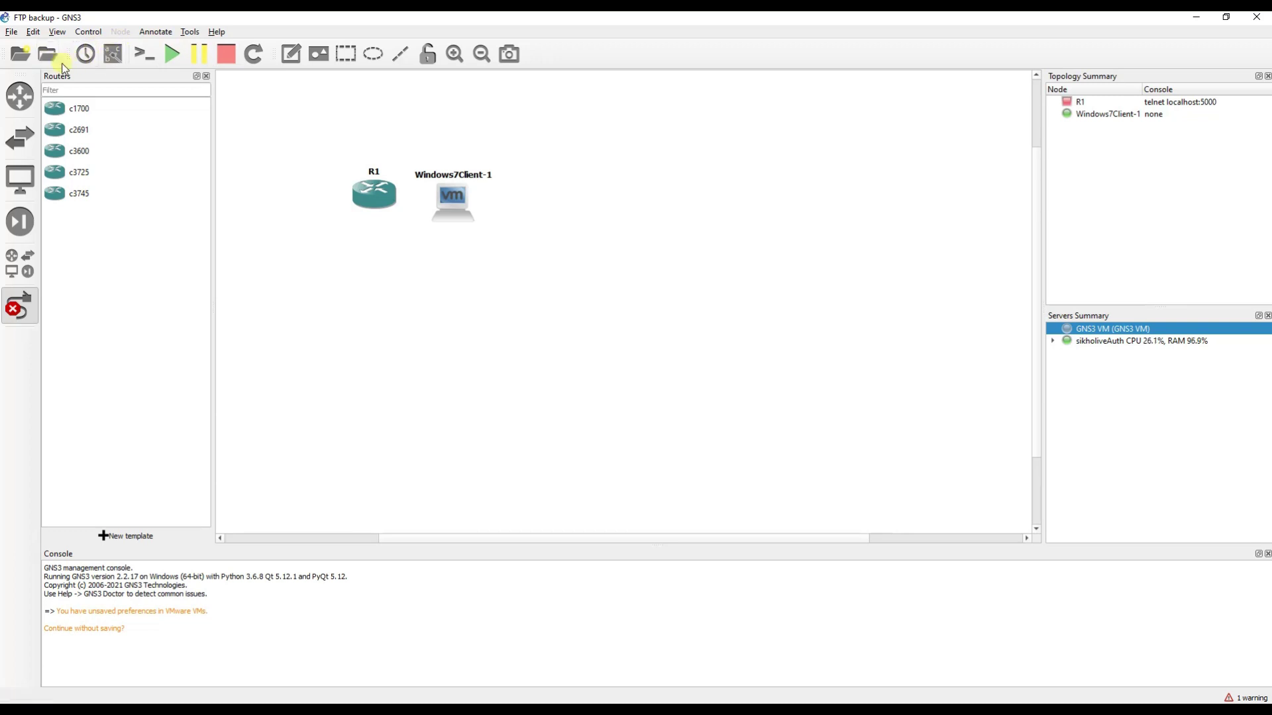
left_click(20, 306)
Arrange R1 above Windows7Client-1 and drop an Ethernet switch between them.
left_click_drag(458, 200, 386, 416)
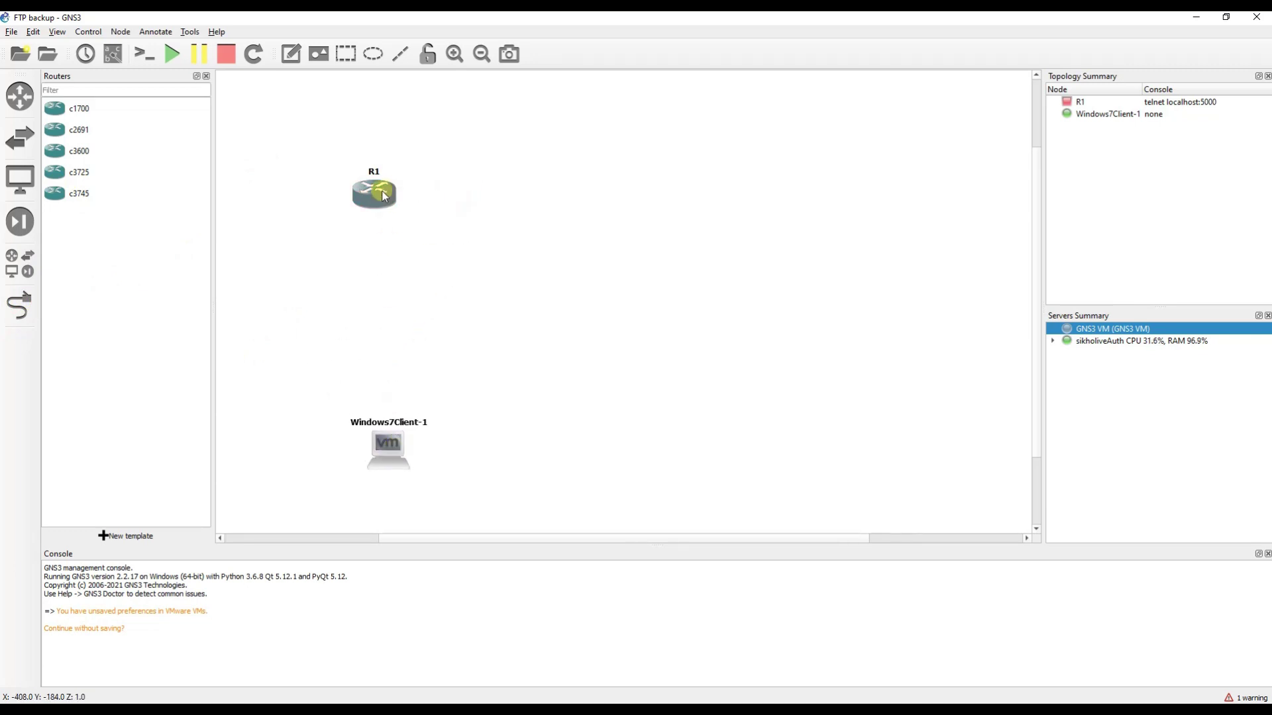
left_click_drag(376, 193, 409, 152)
left_click_drag(385, 455, 403, 439)
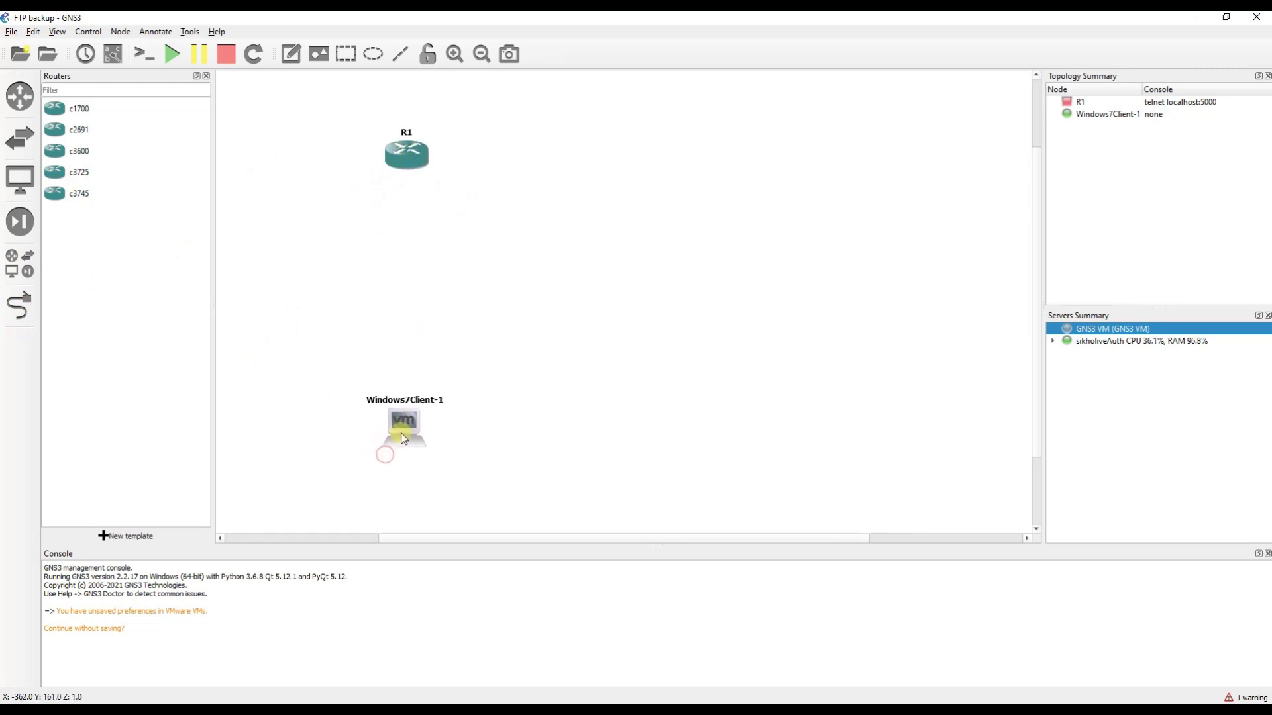
left_click(23, 135)
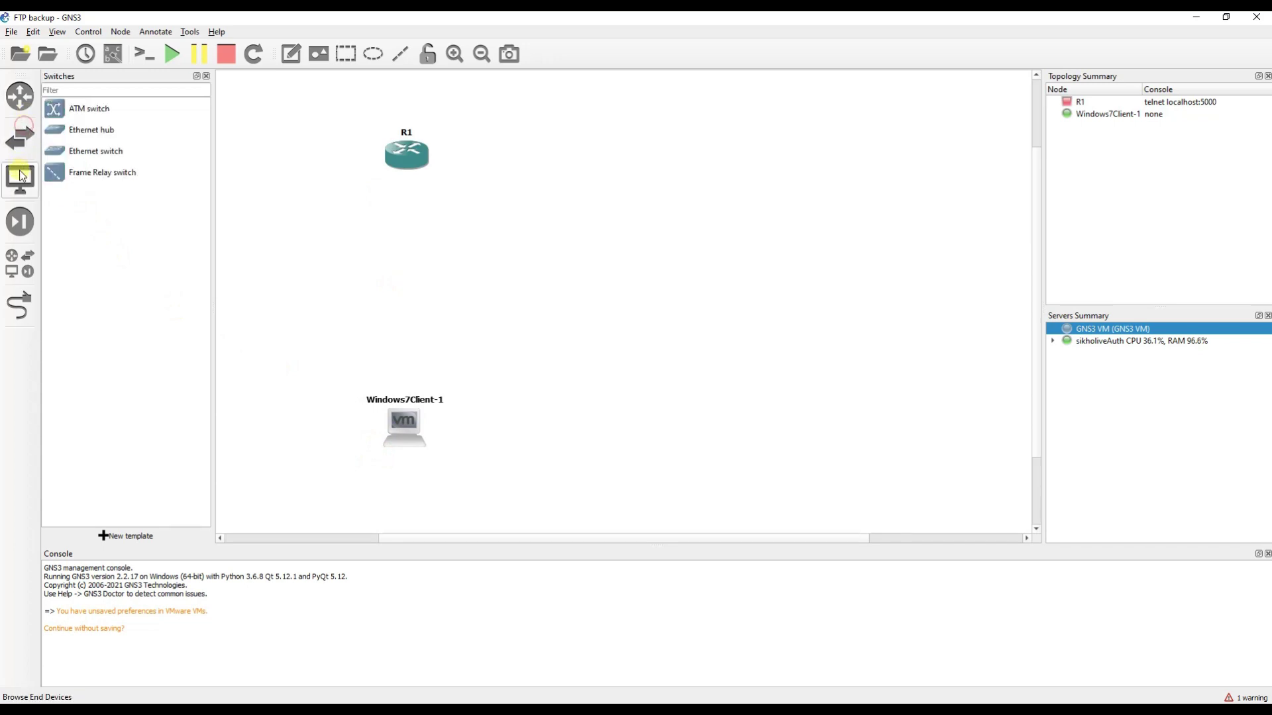
left_click_drag(87, 152, 411, 287)
Cable R1's FastEthernet0/0 to a port on Switch1.
left_click(19, 305)
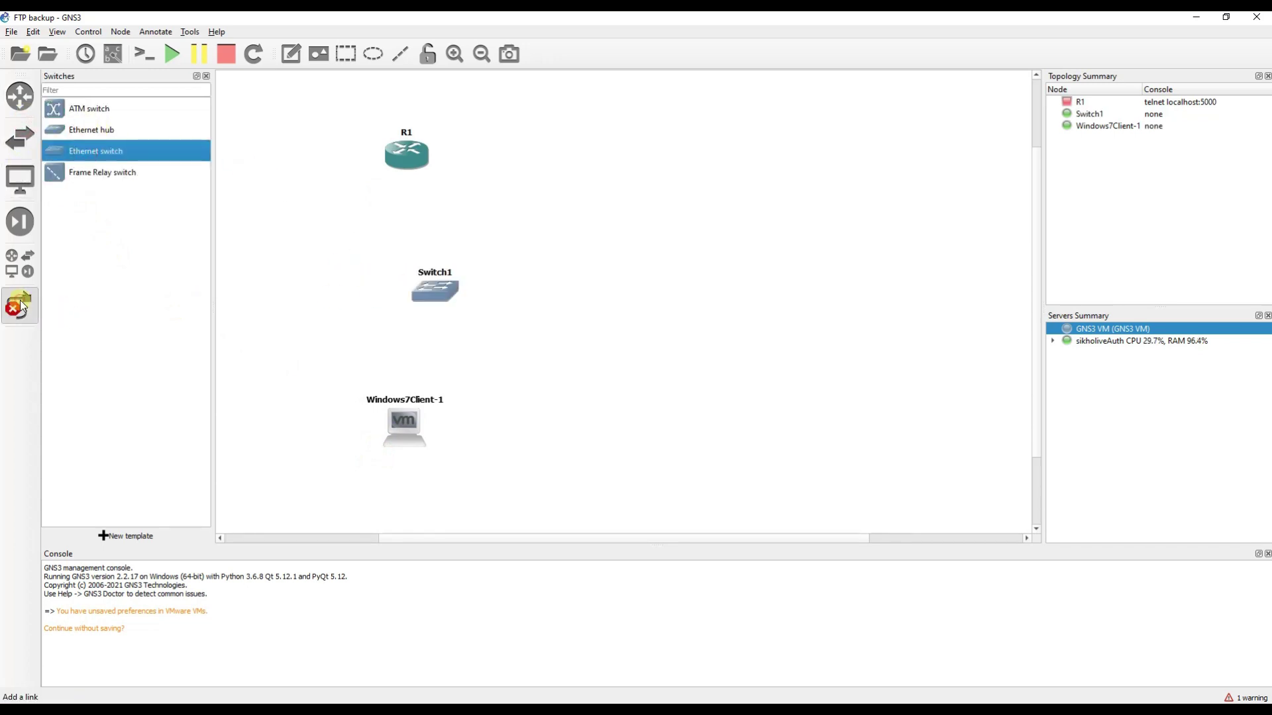
left_click(399, 160)
left_click(445, 166)
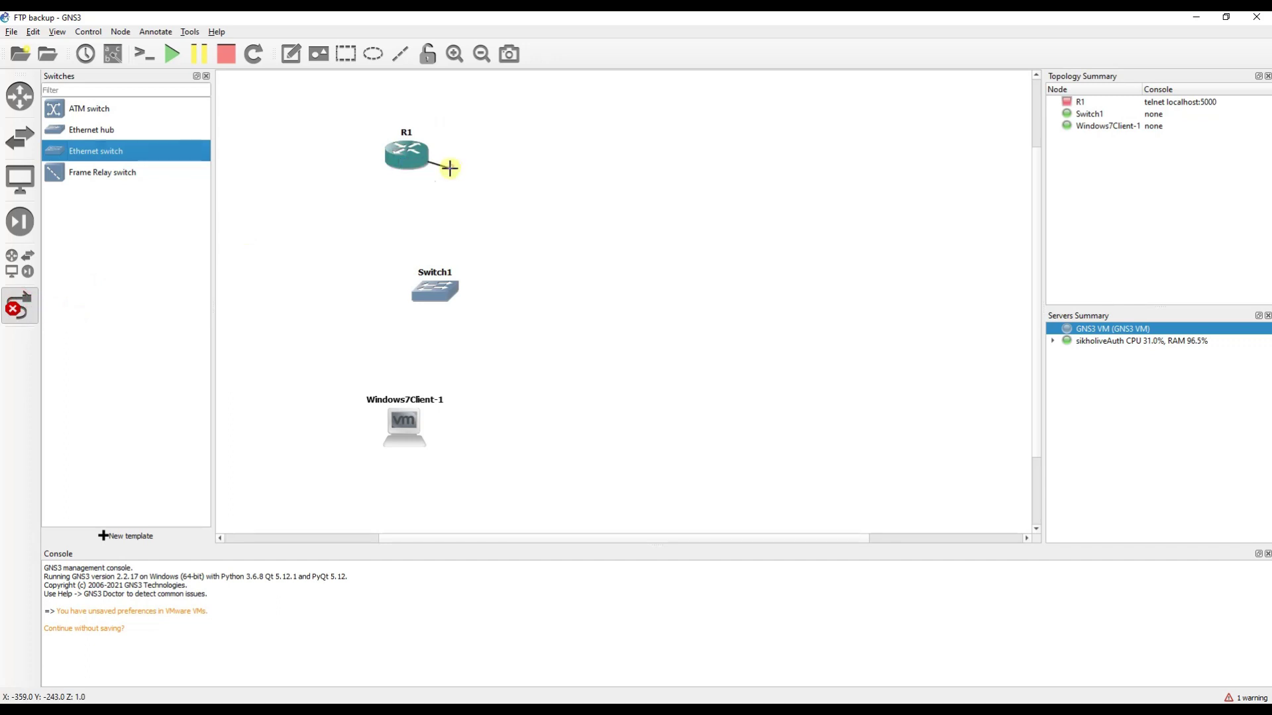
left_click(468, 294)
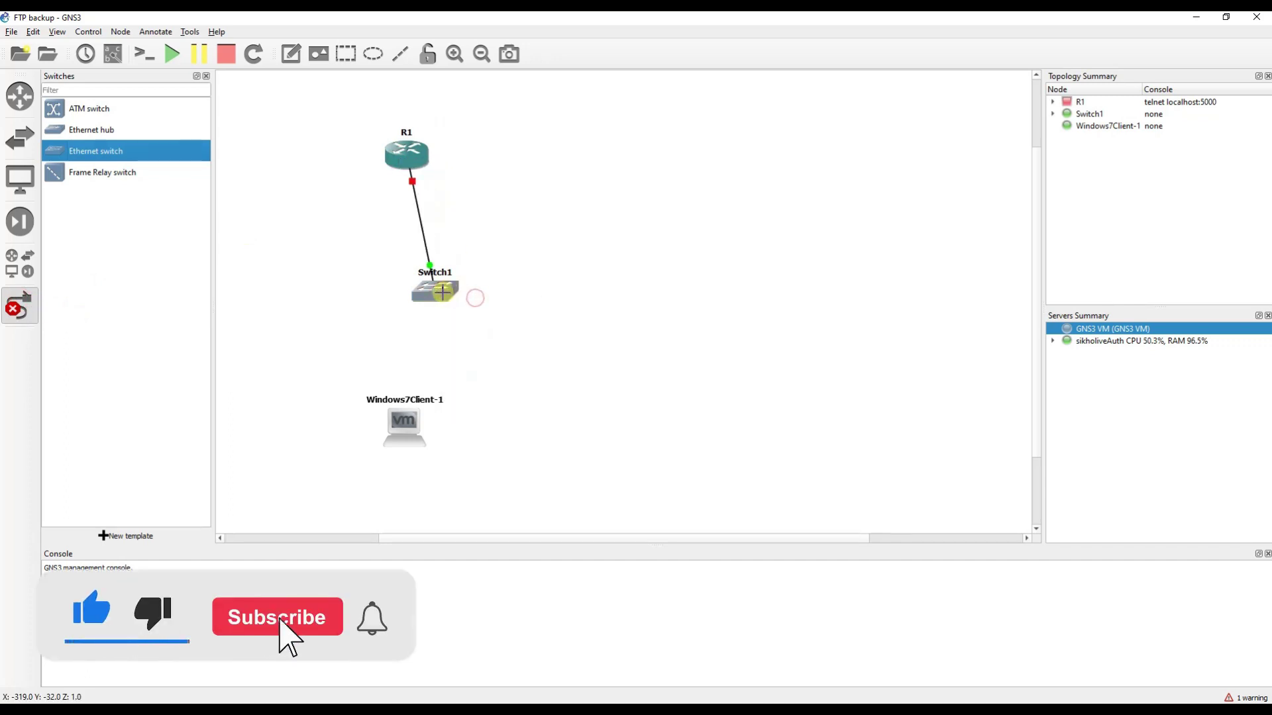
left_click(465, 294)
left_click(476, 301)
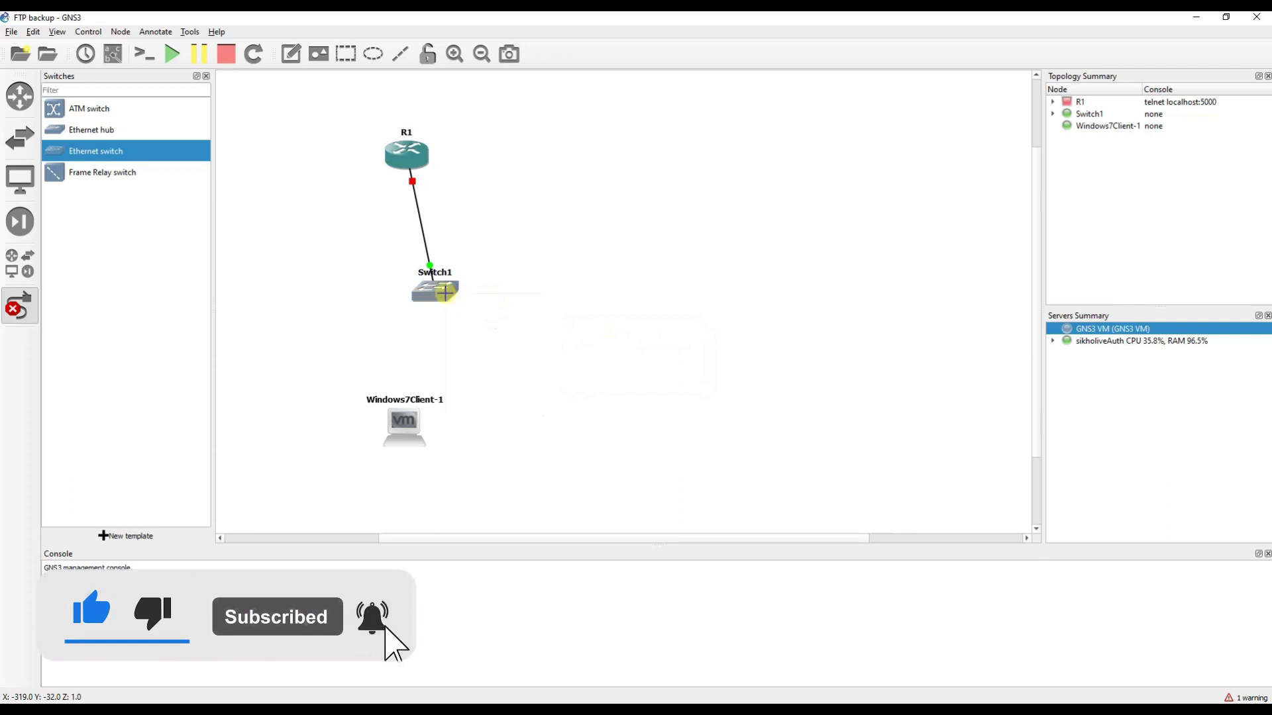
Link Switch1 to Windows7Client-1's Ethernet0, then start all devices.
left_click(445, 295)
left_click(499, 316)
left_click(408, 427)
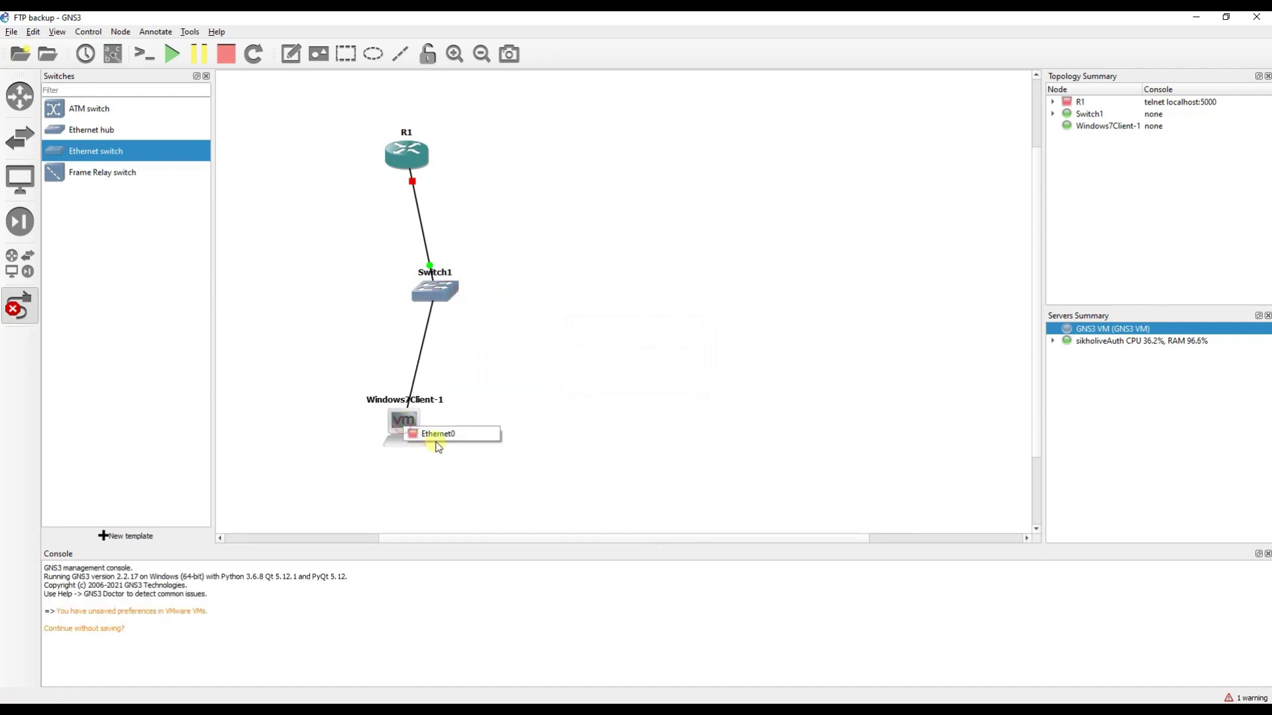
left_click(435, 435)
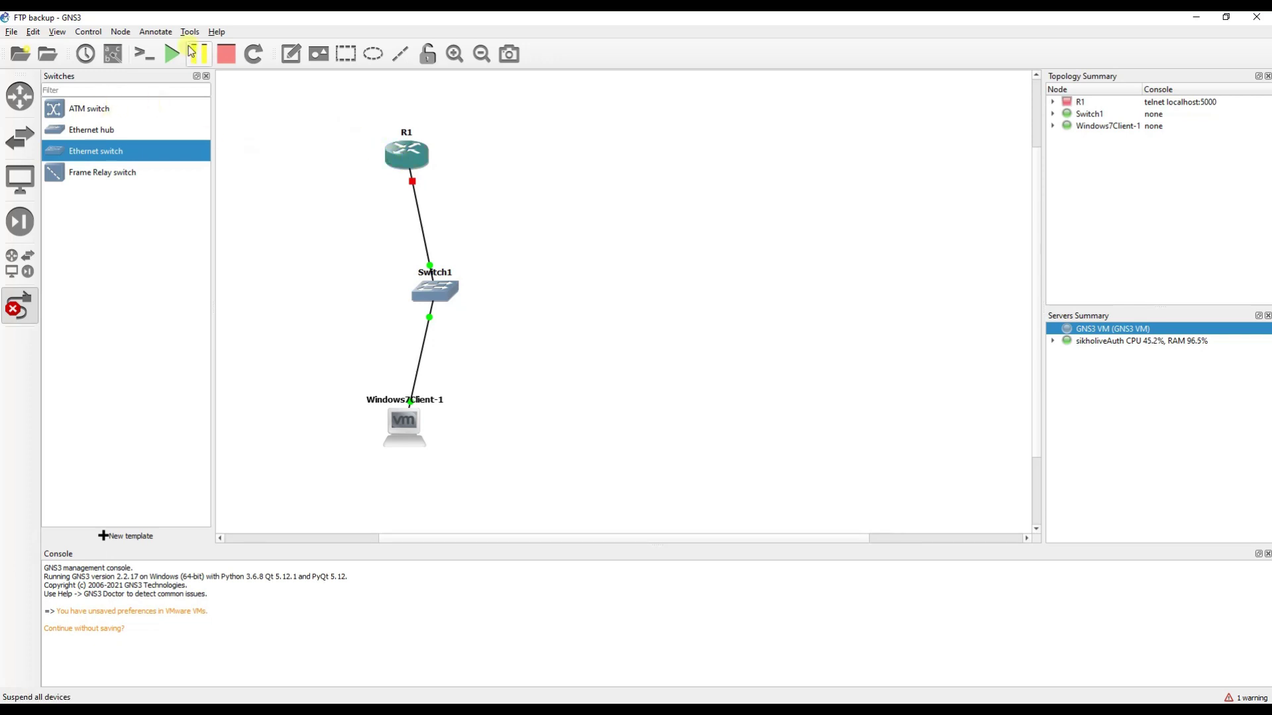
left_click(172, 53)
left_click(640, 379)
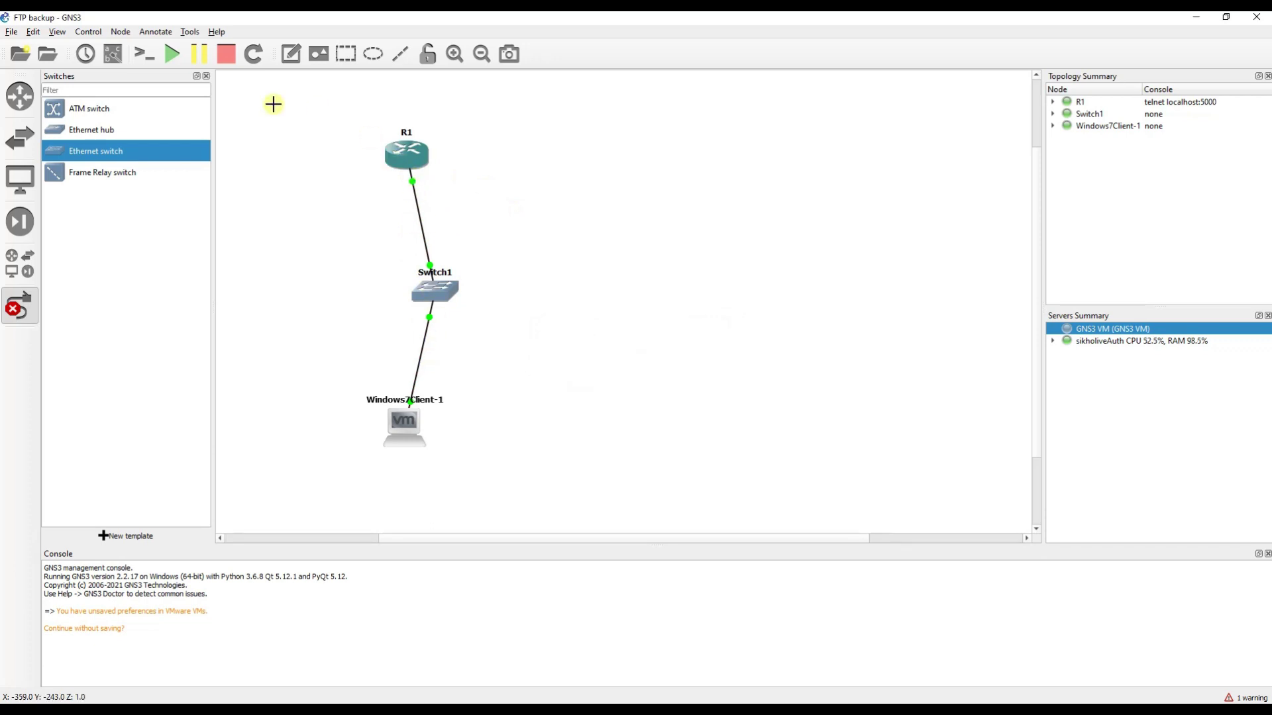
Show interface labels on the links and add a 10.0.0.1 note beside R1.
left_click(113, 53)
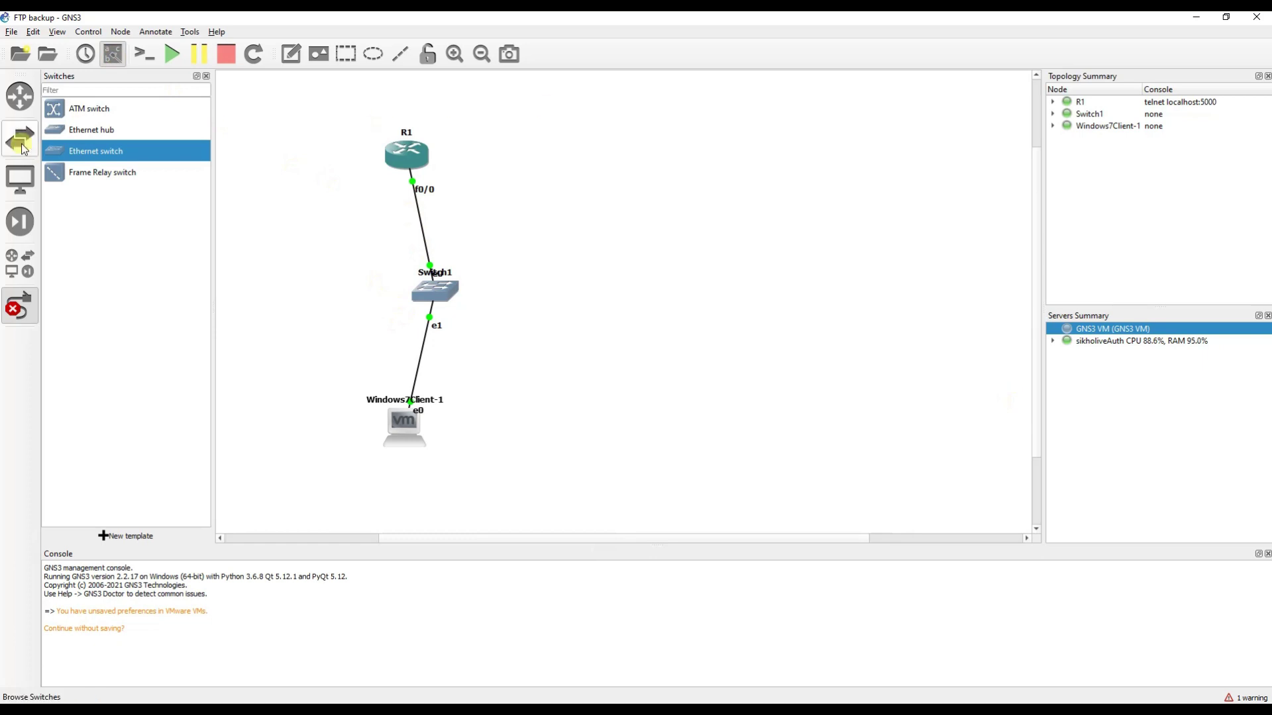
left_click(294, 56)
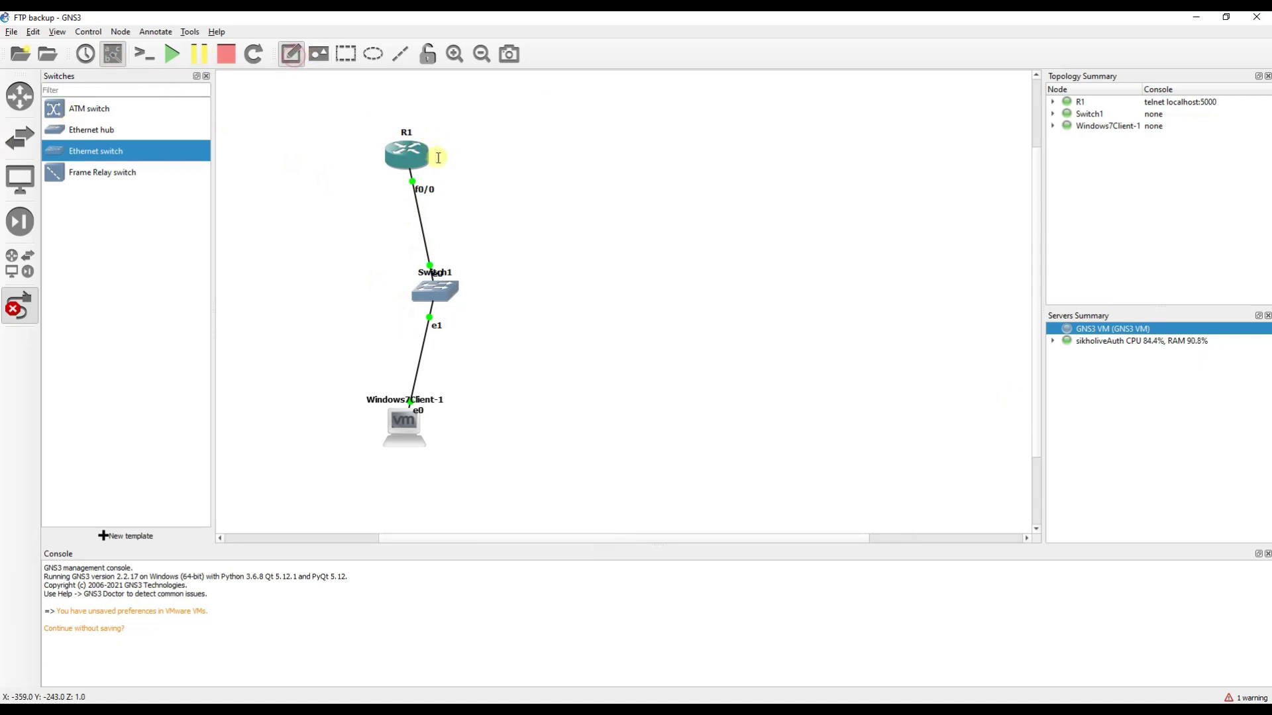
left_click(443, 178)
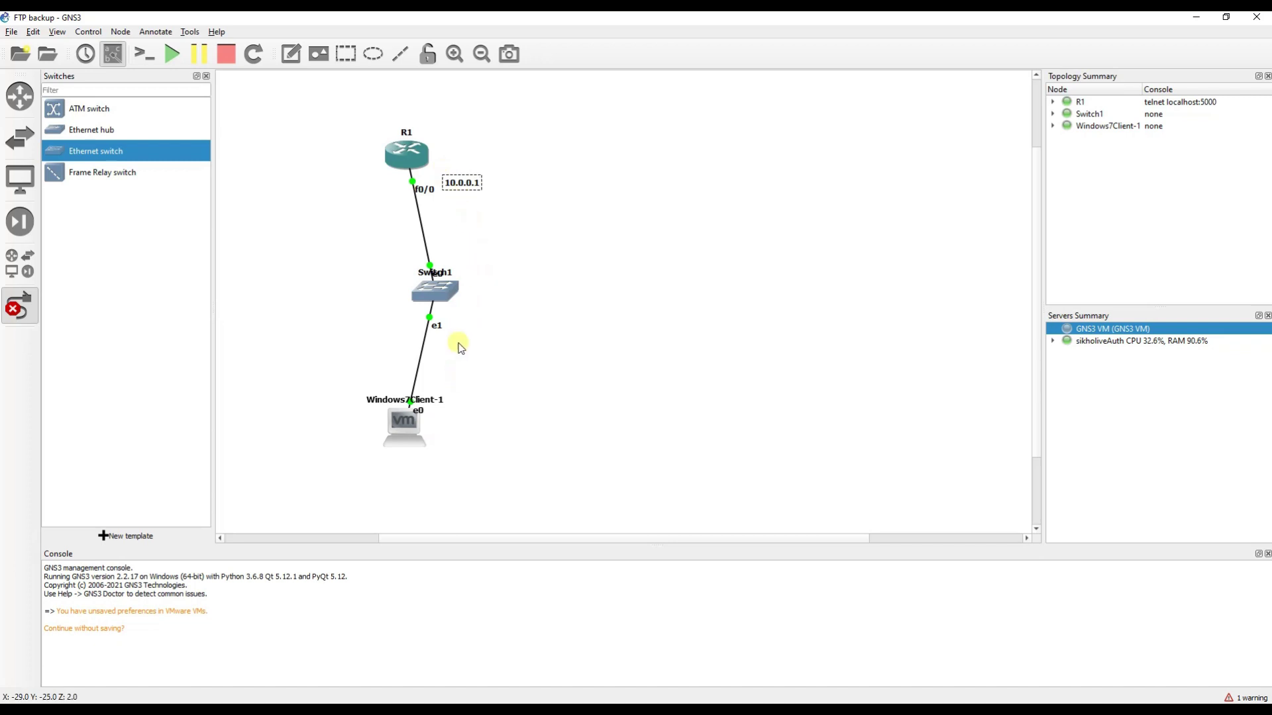
left_click(392, 346)
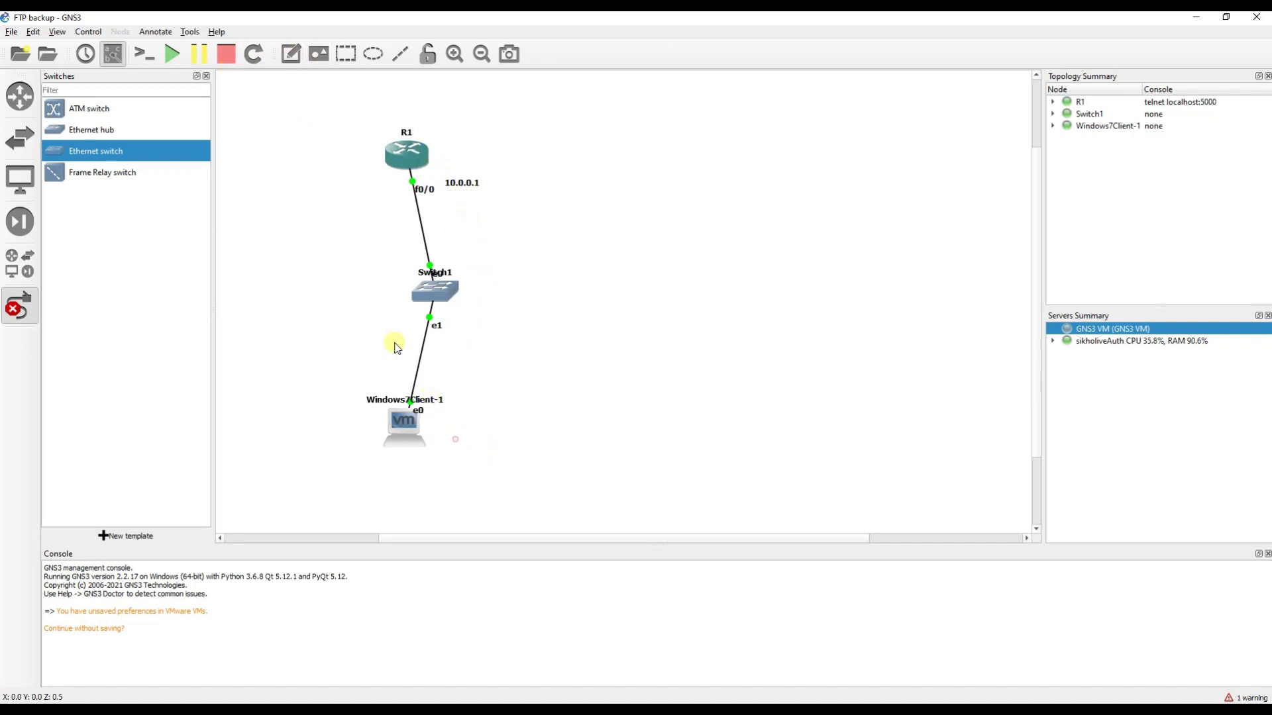
Add a note with 10.0.0.2, 255.0.0.0 and gateway 10.0.0.1 next to Windows7Client-1.
left_click(291, 54)
left_click(444, 434)
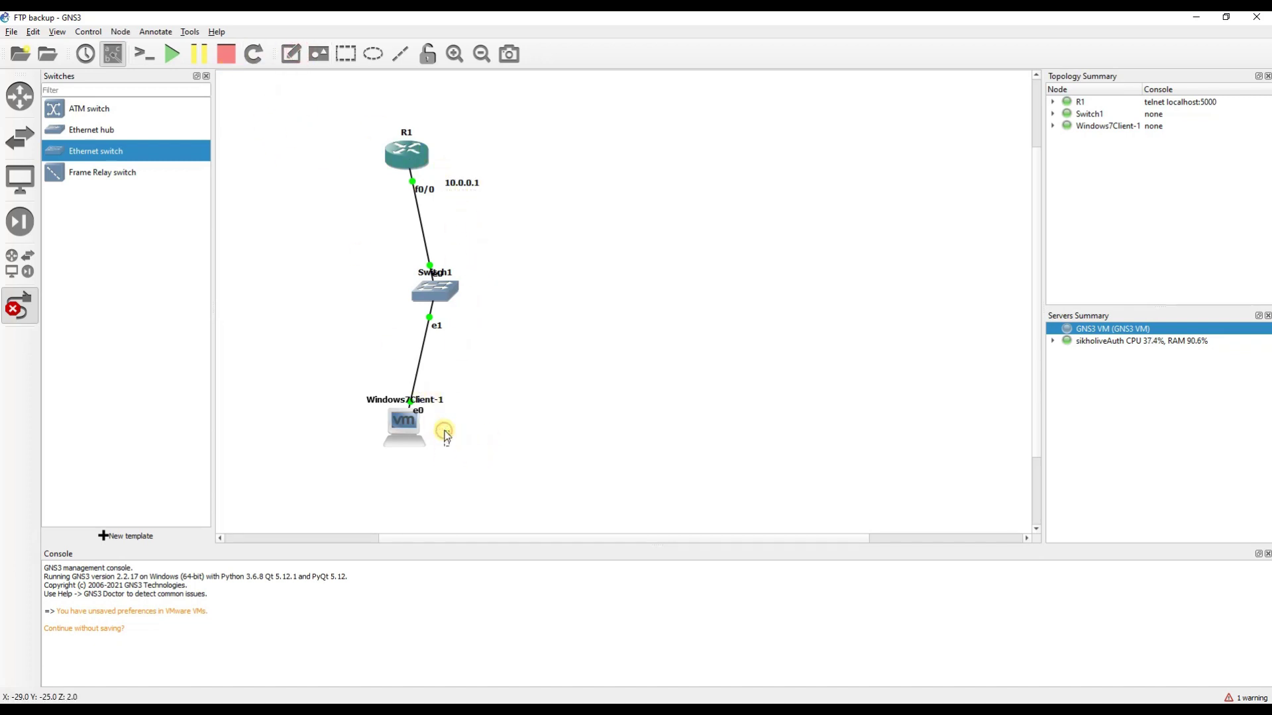
type("10.0.0.2")
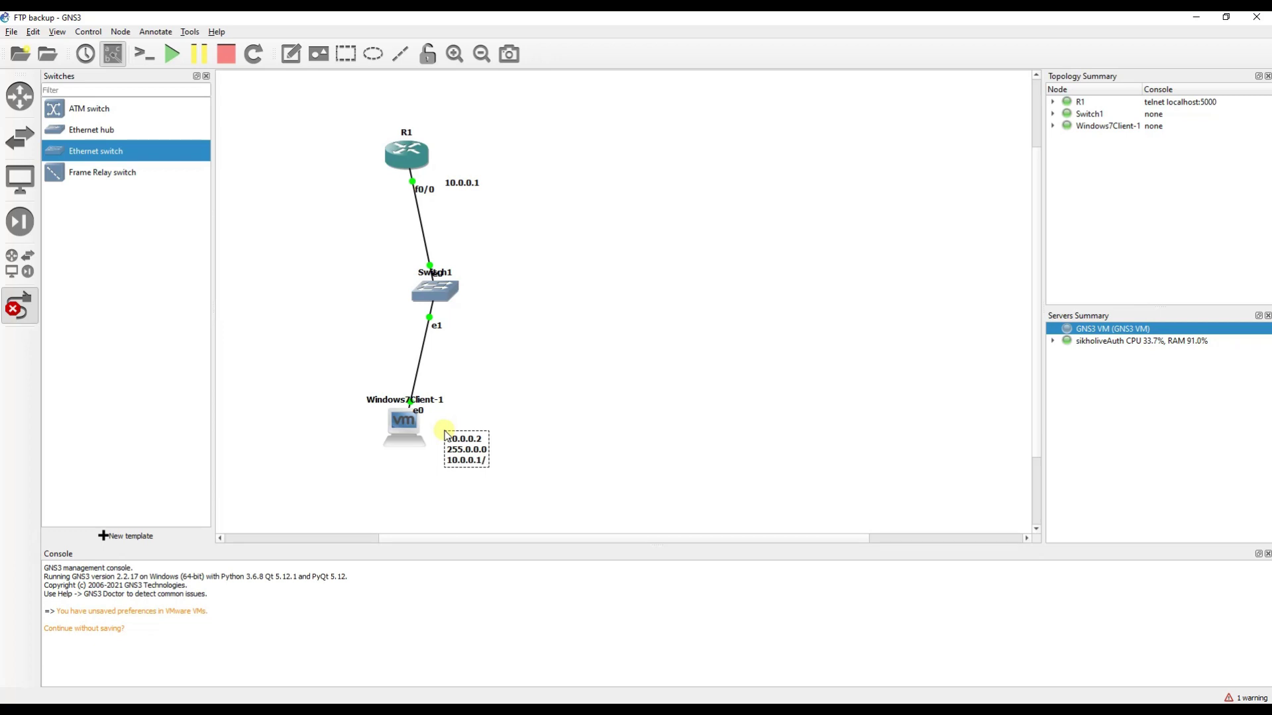
type("eway")
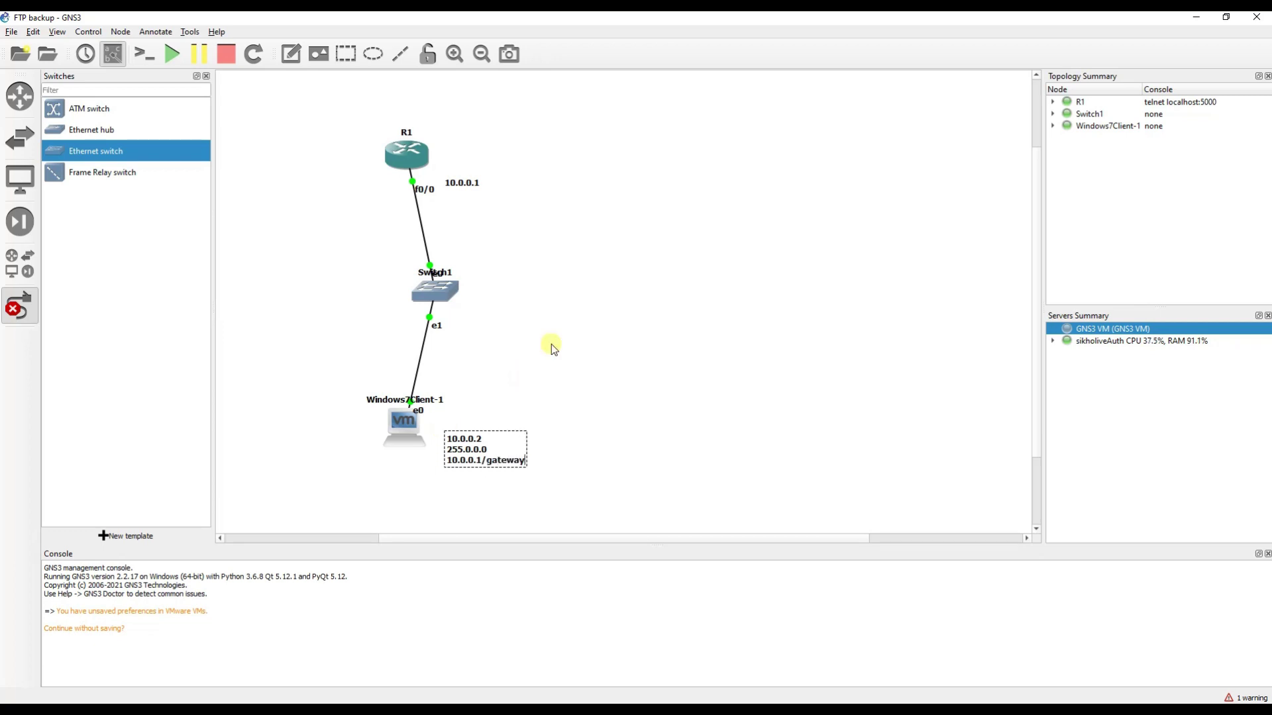
left_click_drag(472, 453, 477, 435)
left_click(555, 369)
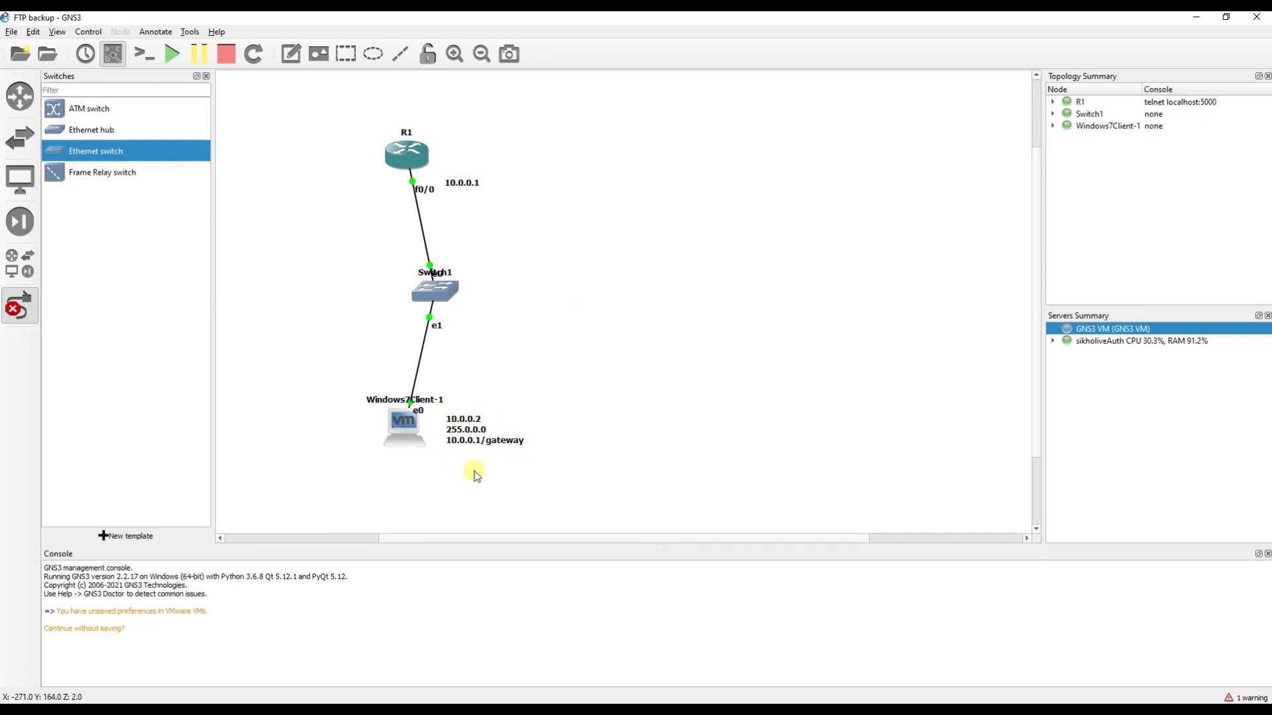
Bring up the Windows 7 Client VM, postpone the activation reminder and reposition the window.
mouse_move(339, 702)
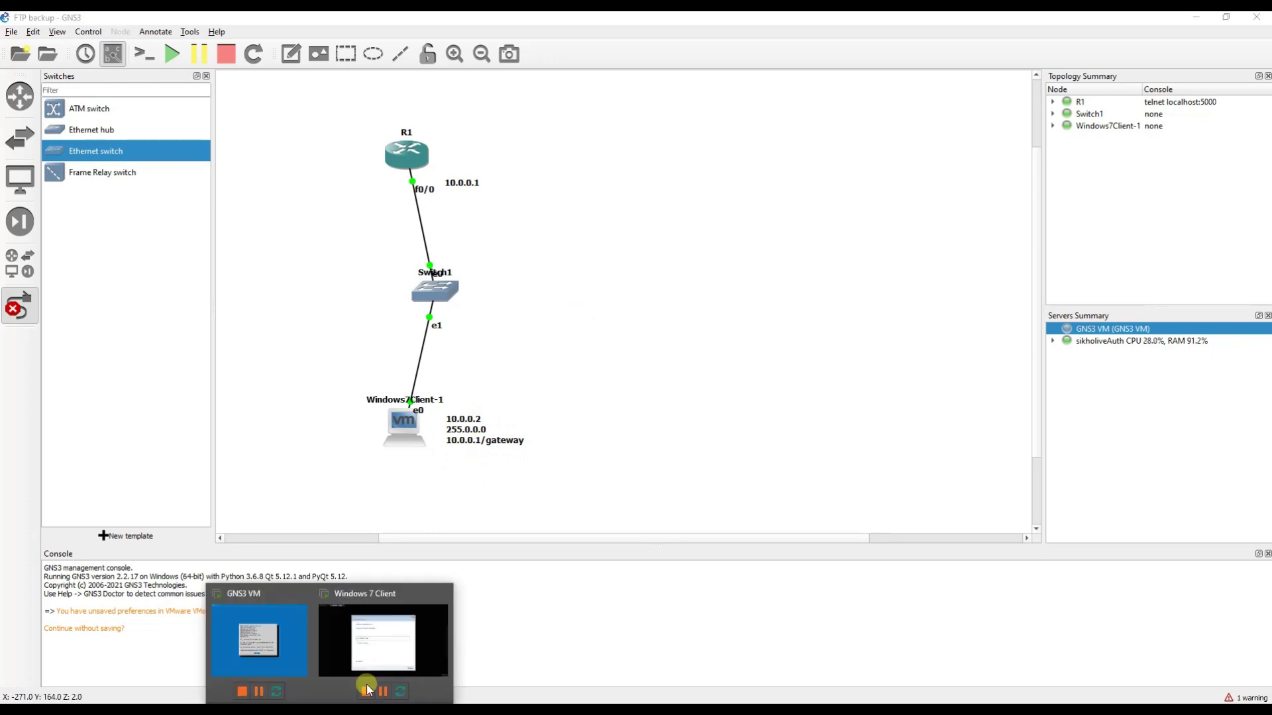
left_click(387, 649)
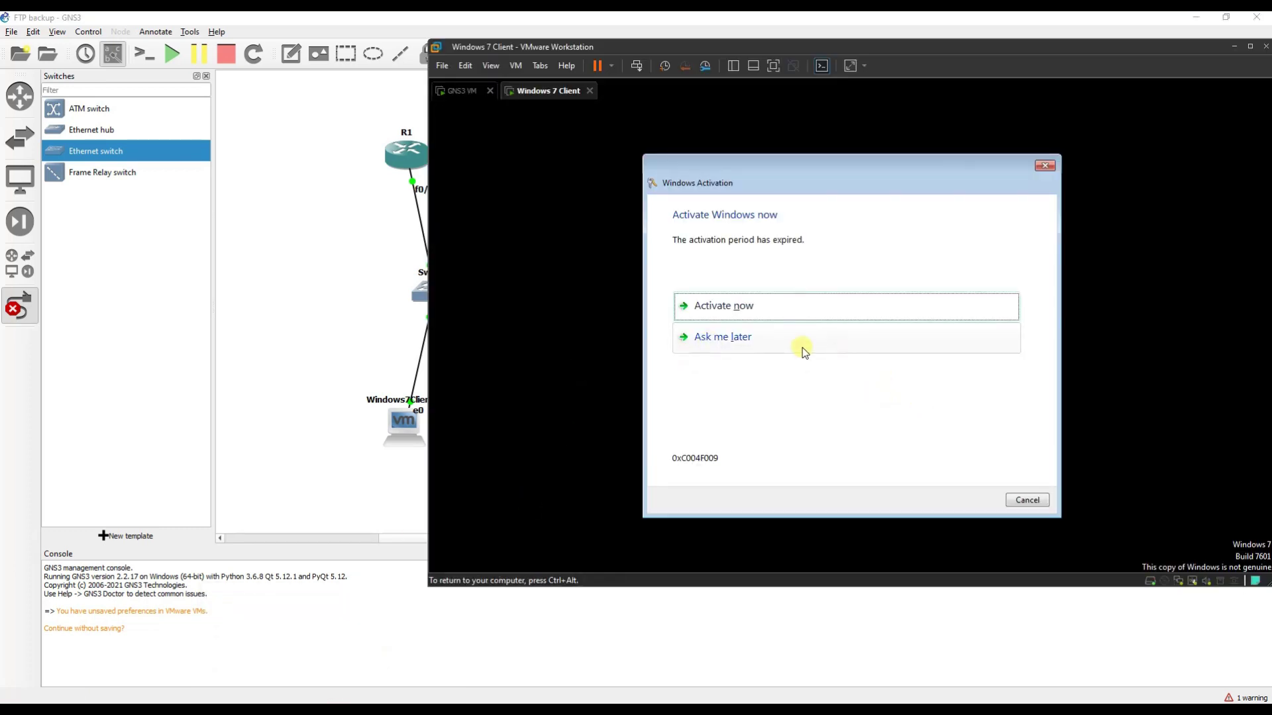
left_click(800, 341)
left_click(1019, 504)
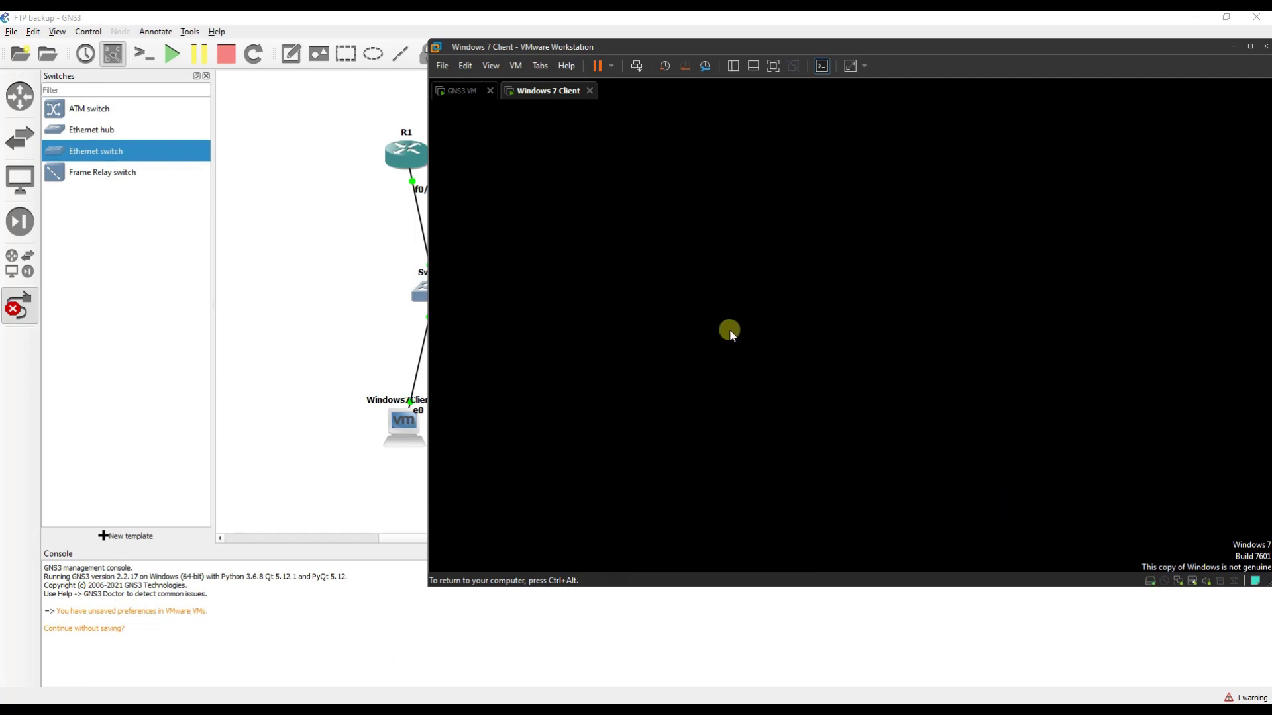
key("ctrl+alt")
left_click_drag(690, 46, 627, 36)
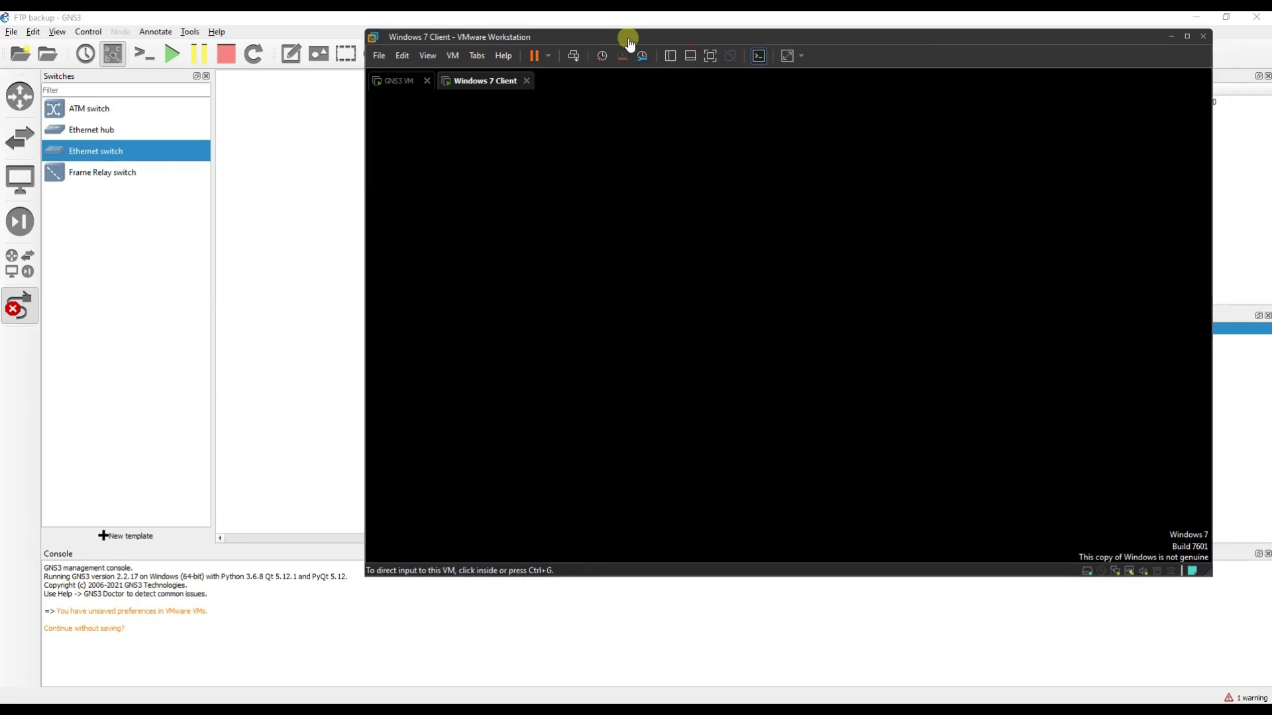
left_click(656, 292)
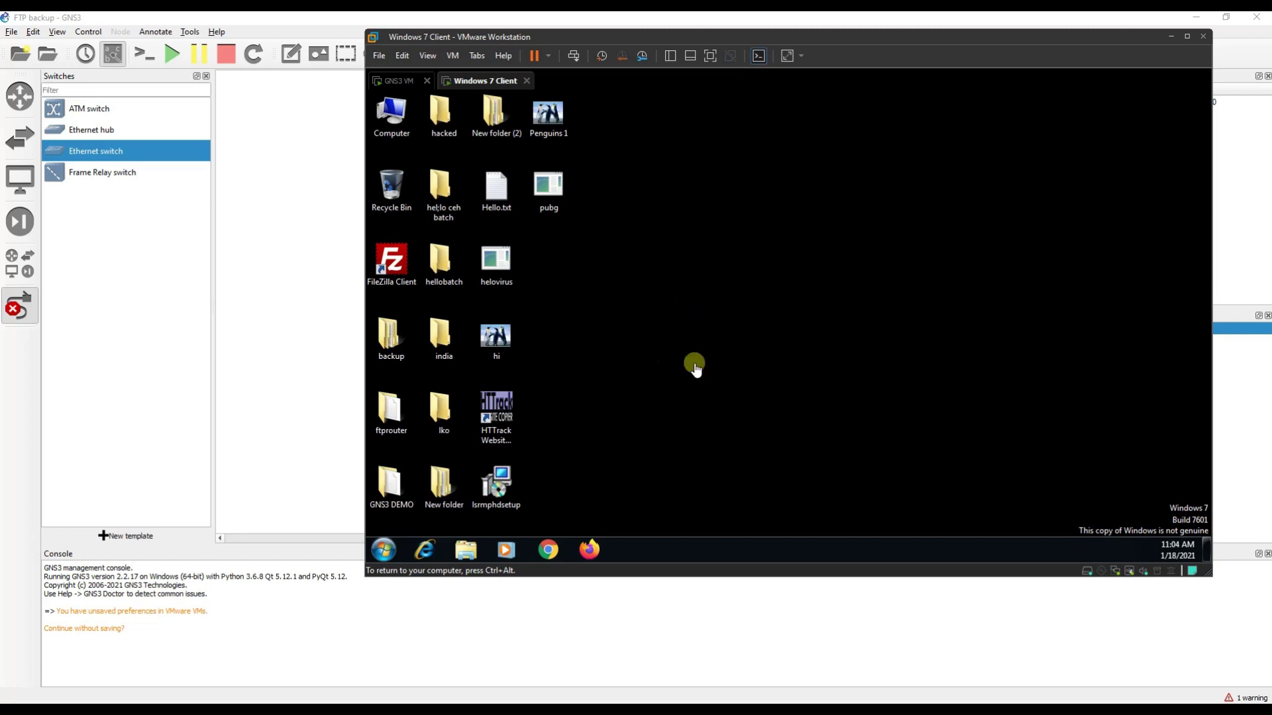
Run ncpa.cpl and open the Local Area Connection properties.
key("super+r")
type("nc")
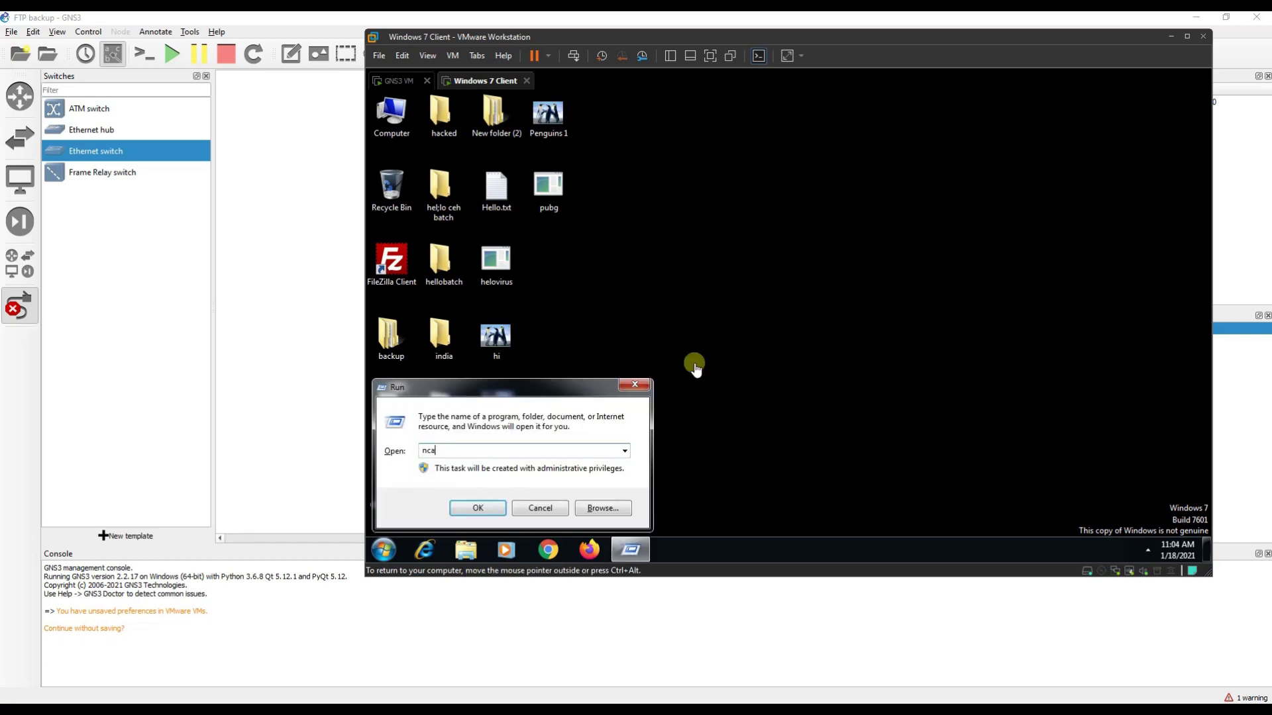
key("Down")
key("Return")
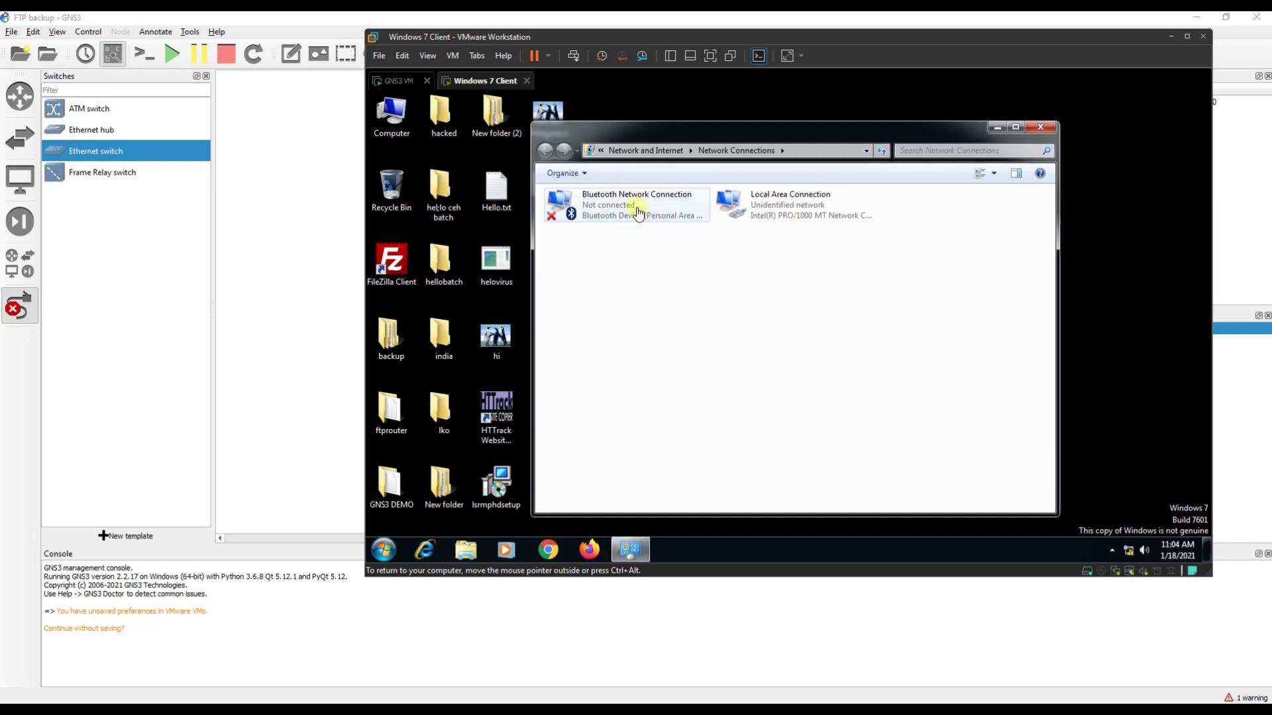
double_click(763, 206)
left_click(713, 423)
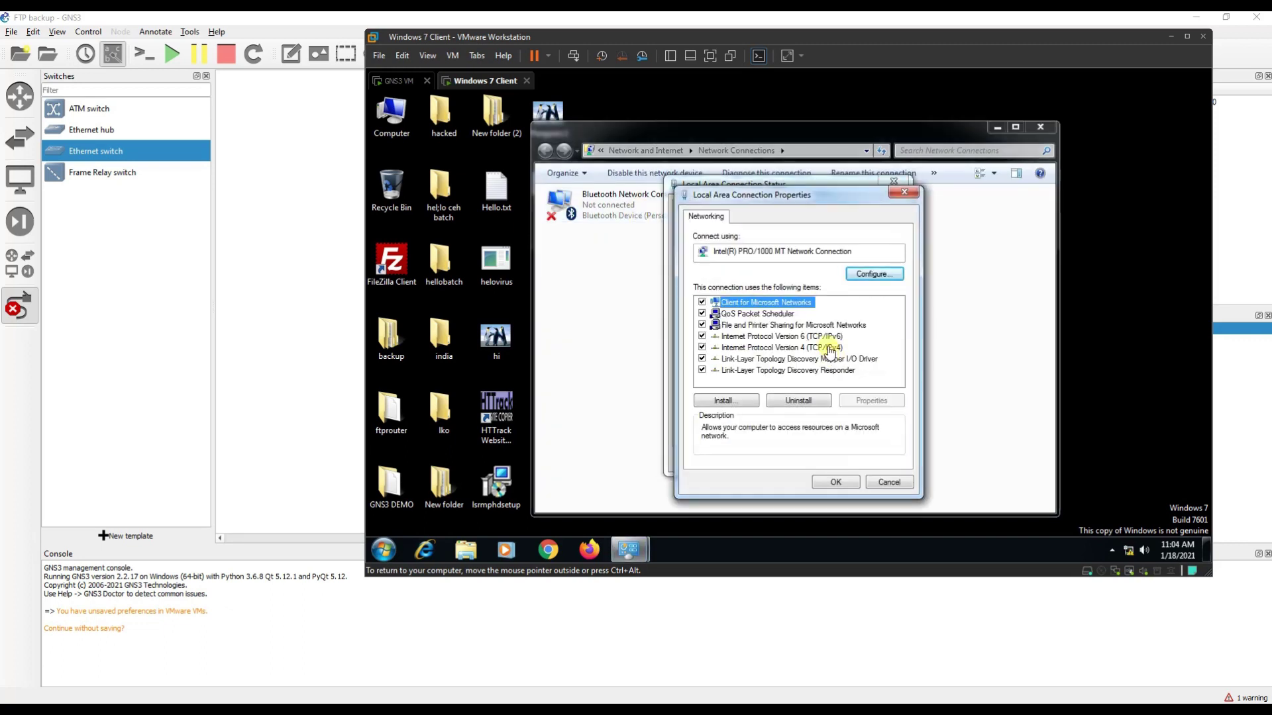
Set IPv4 to static address 10.0.0.2 with mask 255.0.0.0 and apply it.
left_click(833, 348)
left_click(870, 401)
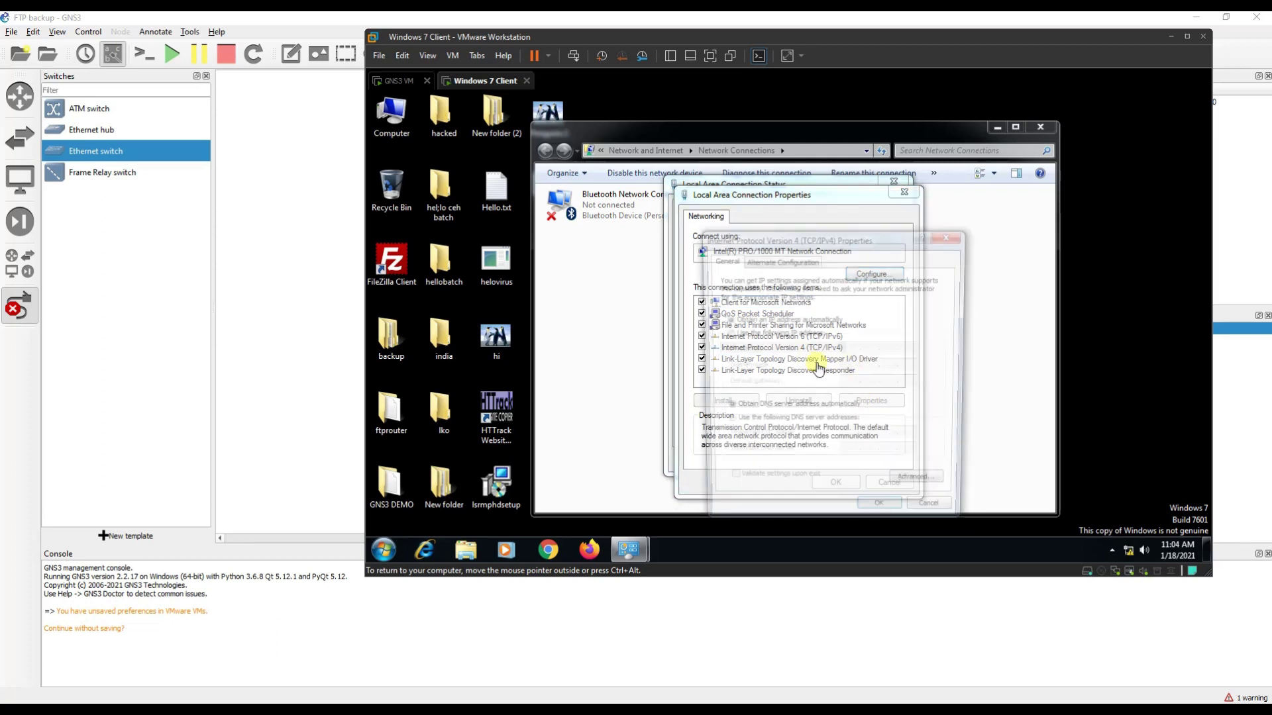
left_click(757, 333)
left_click(860, 353)
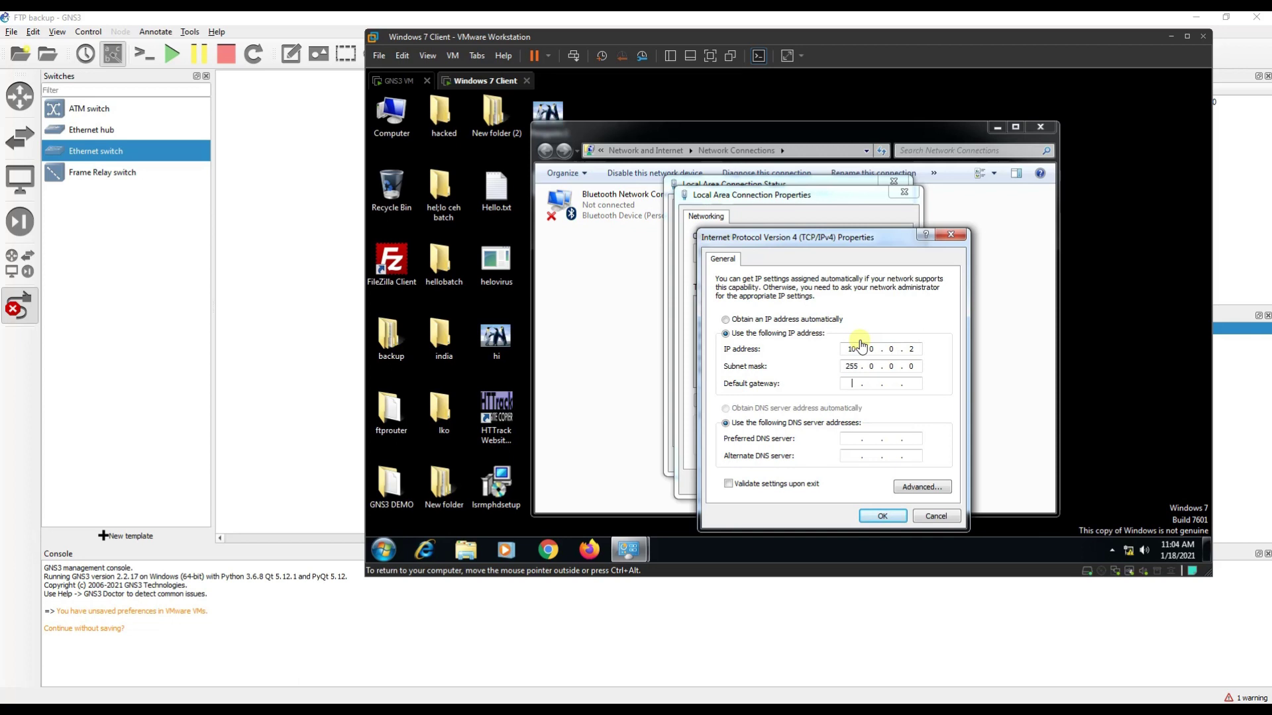
key("Return")
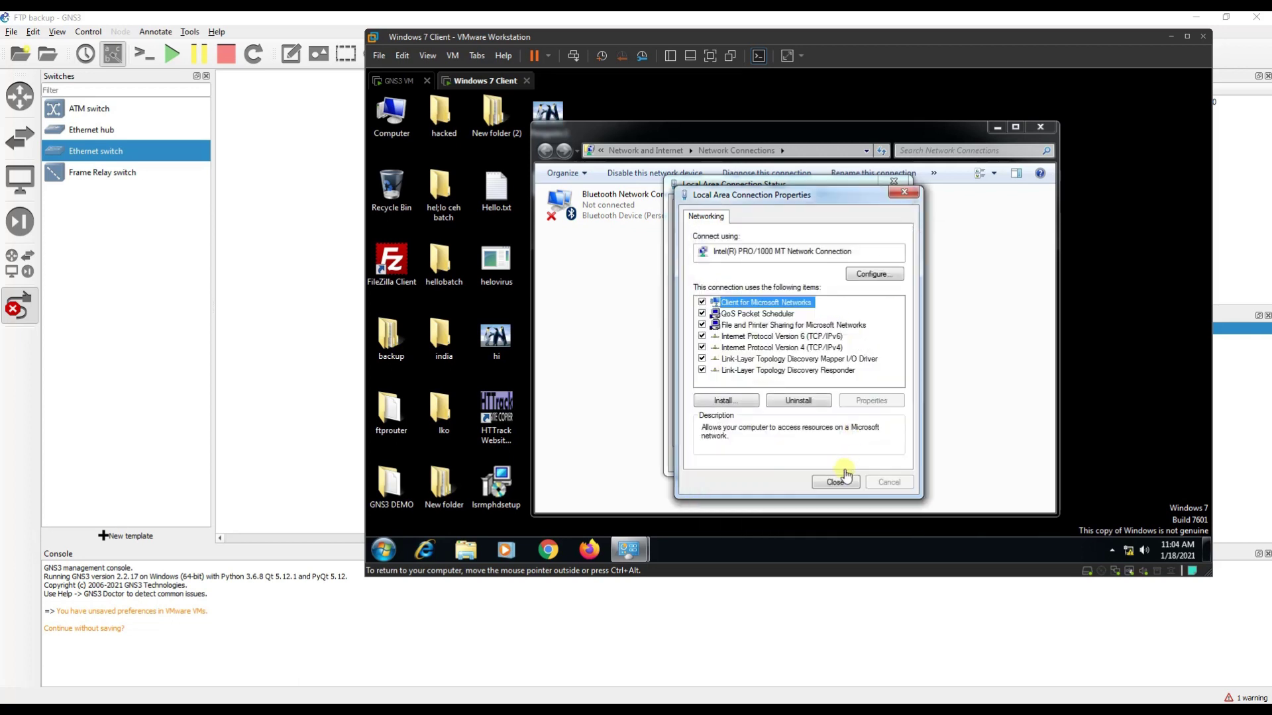
left_click(844, 481)
left_click(878, 459)
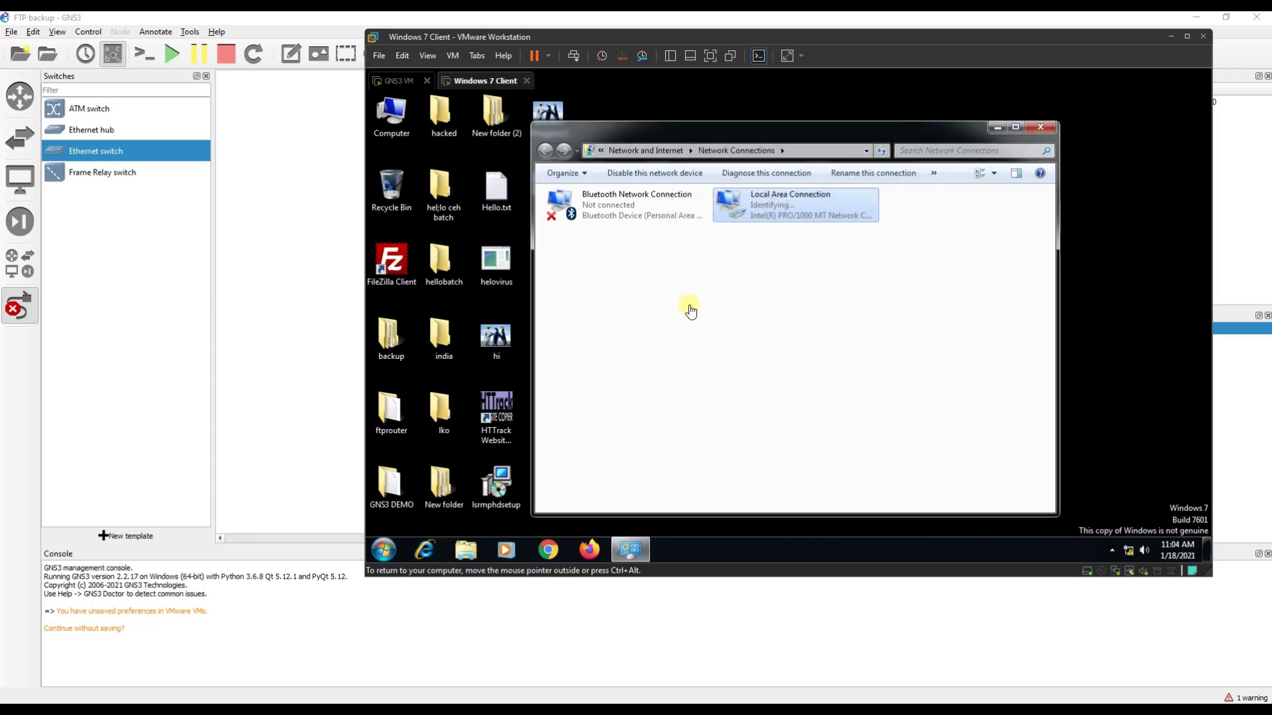
key("ctrl+alt")
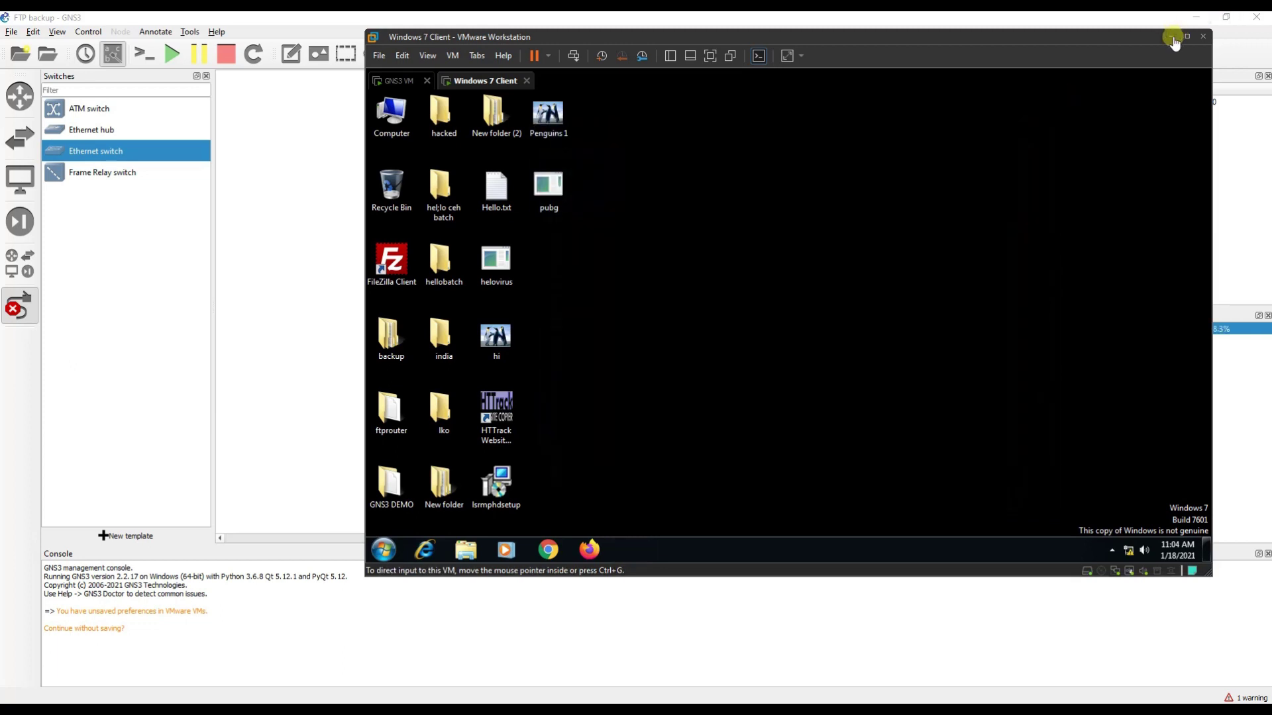
Set R1's custom console command to 'Putty (normal standalone version)'.
left_click(1171, 36)
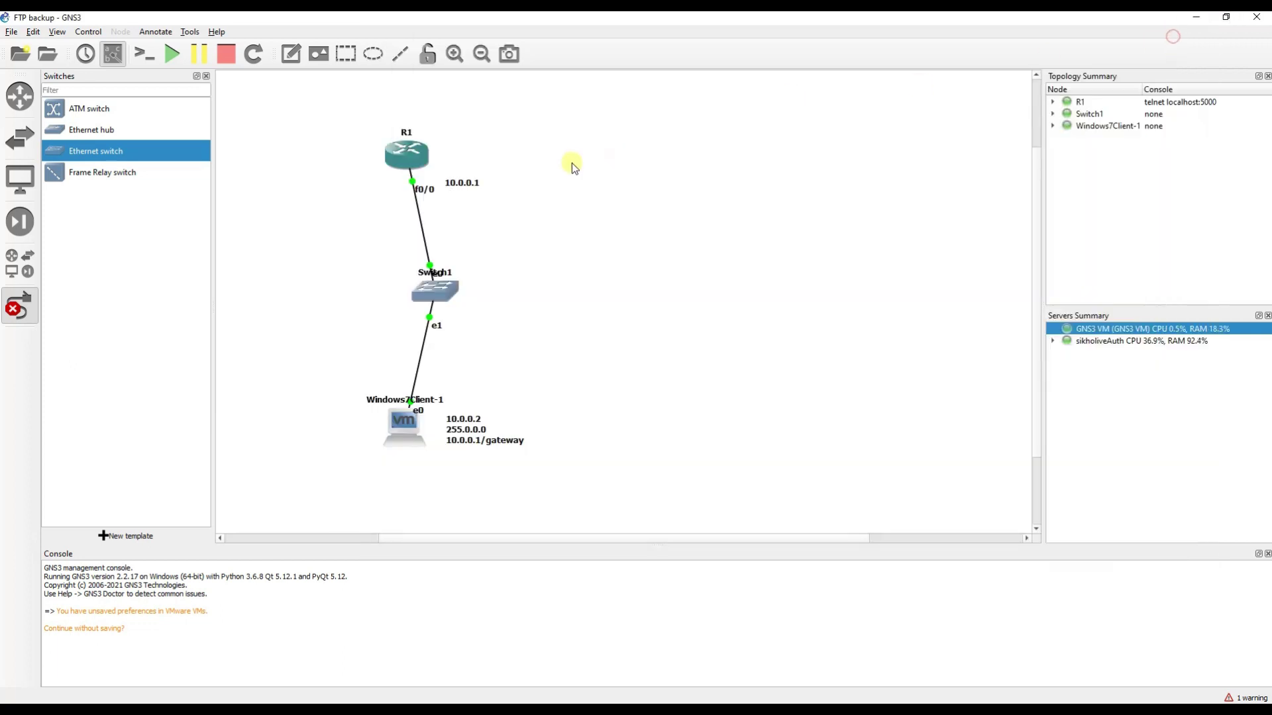
right_click(406, 156)
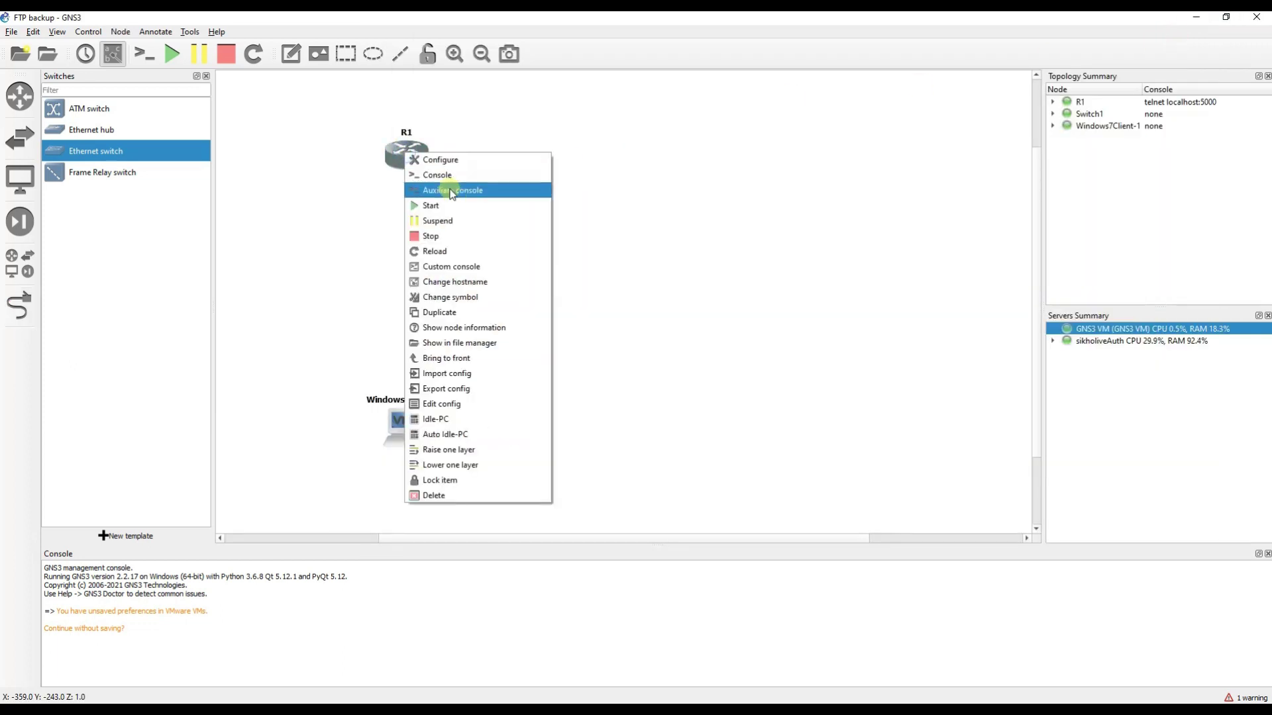
left_click(454, 265)
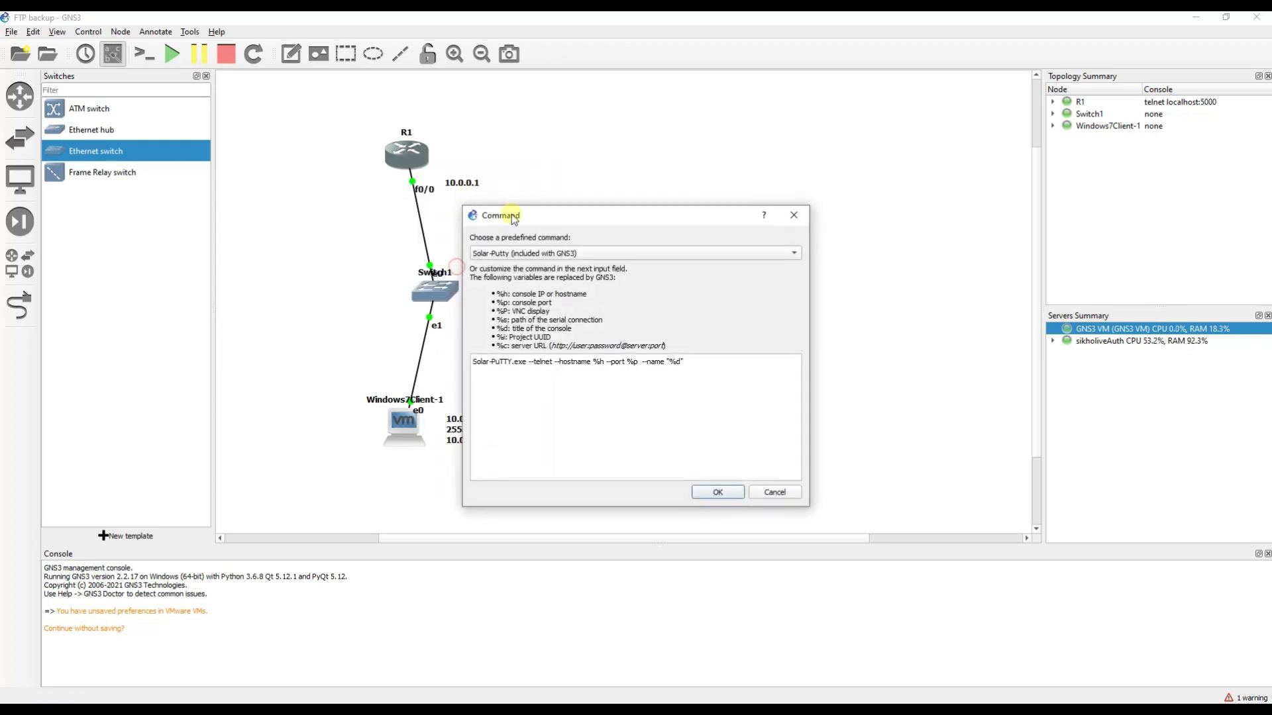
left_click(533, 254)
left_click(534, 184)
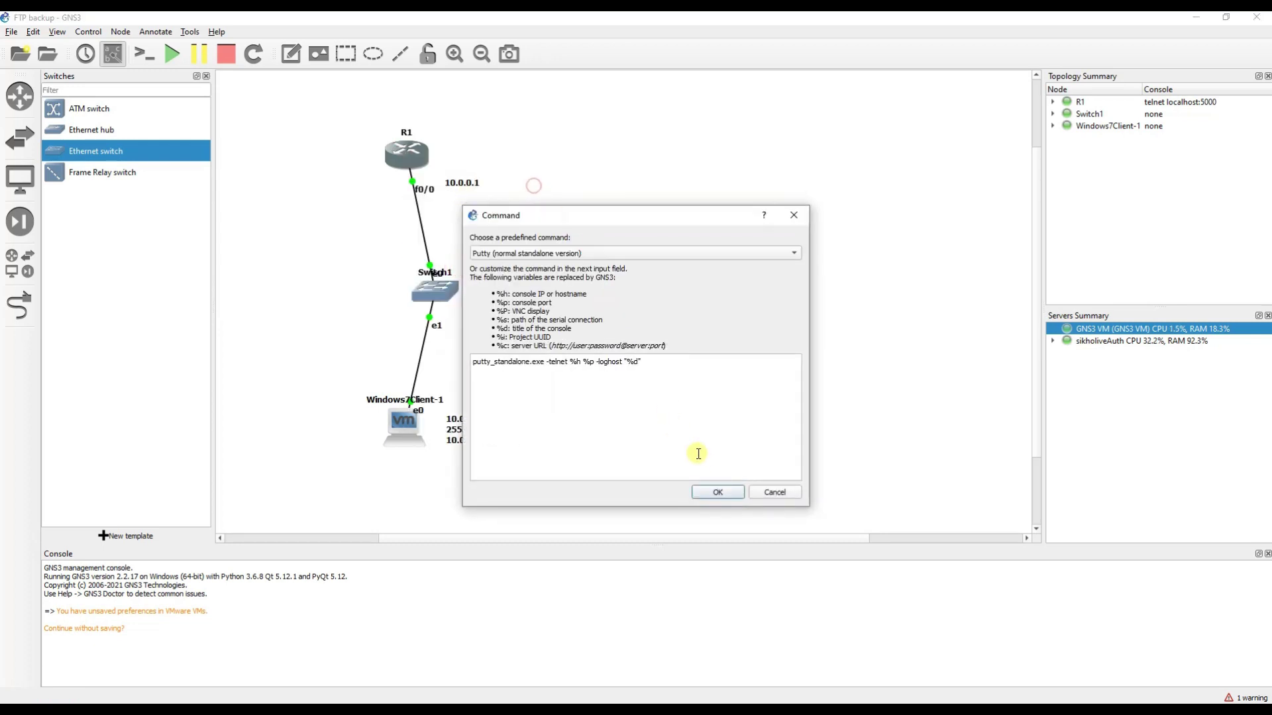
left_click(717, 494)
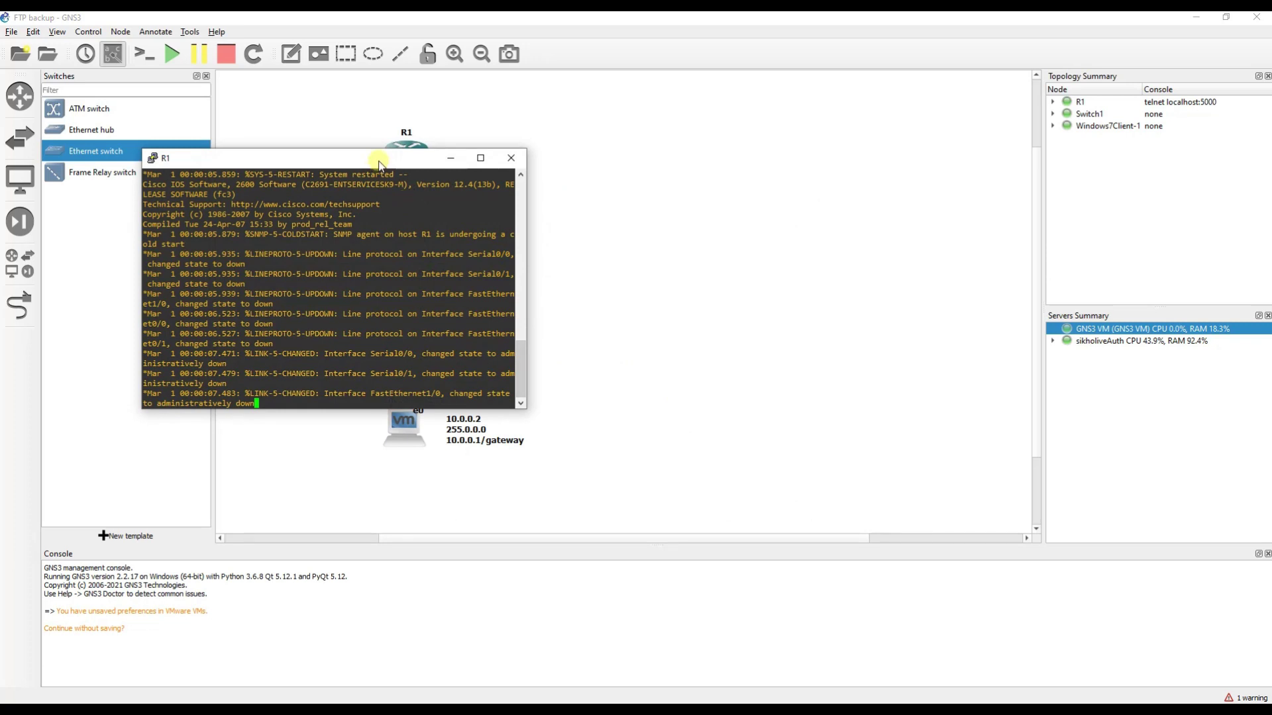
Enlarge the R1 console window and enter global configuration mode with conf t.
left_click_drag(377, 154, 522, 119)
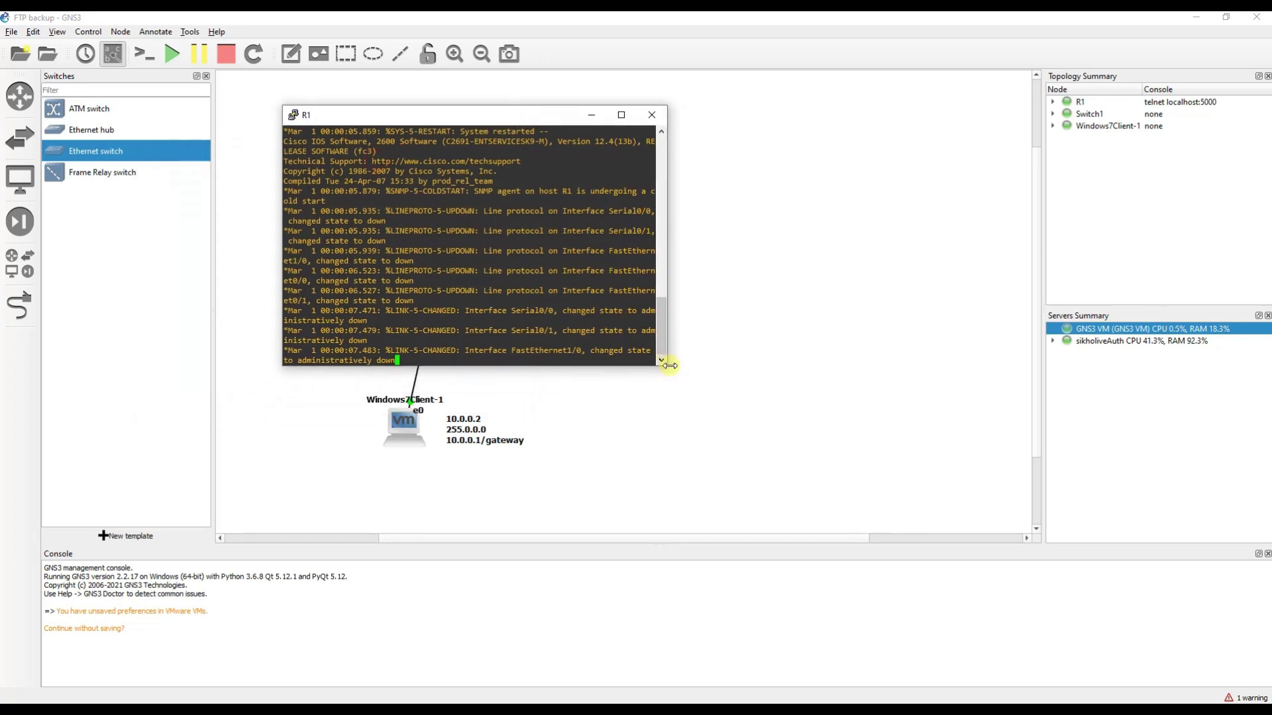
left_click_drag(670, 371, 904, 506)
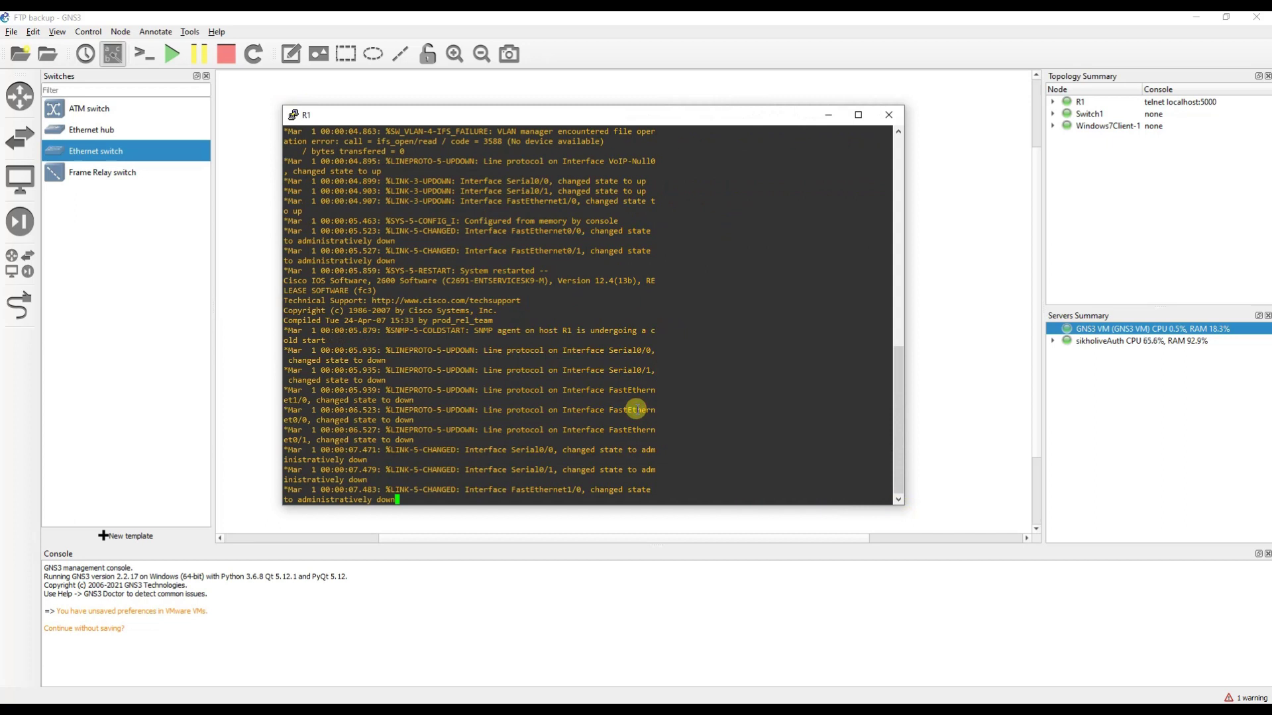
key("Return")
key("Return")
key("Return")
key("Return")
key("Return")
key("Return")
key("Return")
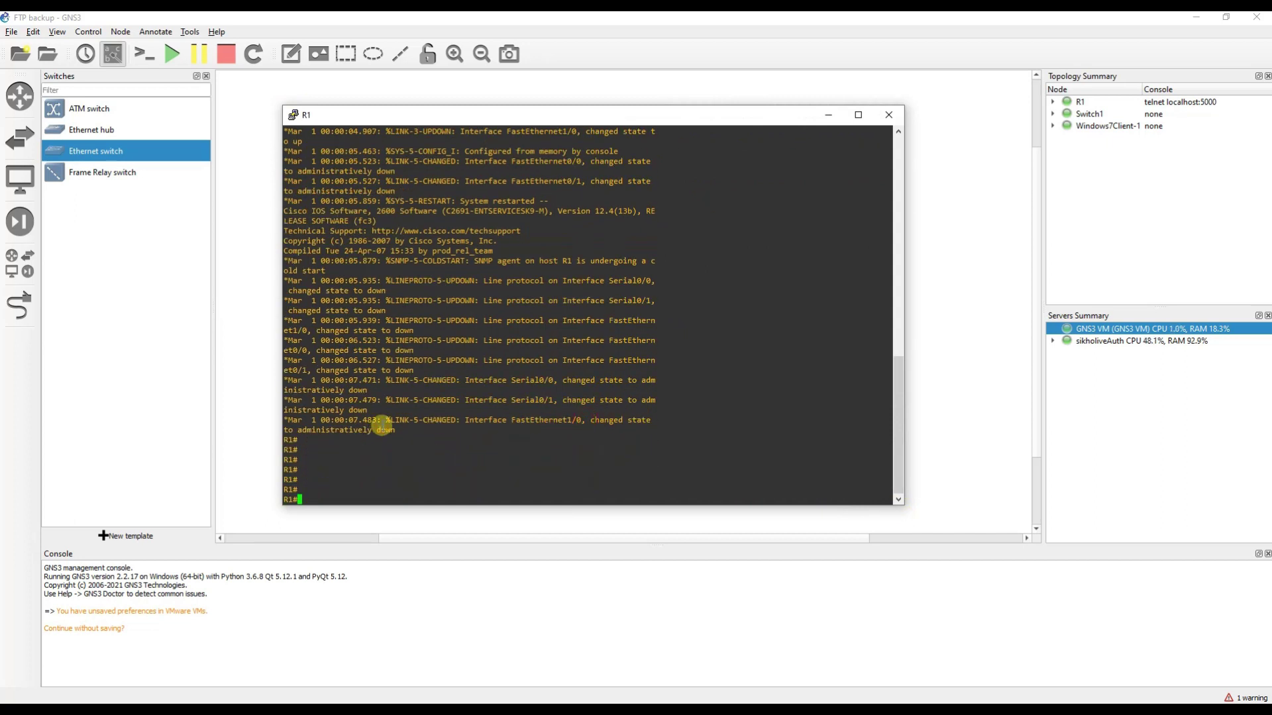
type("conf t")
key("Return")
key("Return")
key("Return")
key("Return")
key("Return")
key("Return")
key("Return")
key("Return")
key("Return")
key("Return")
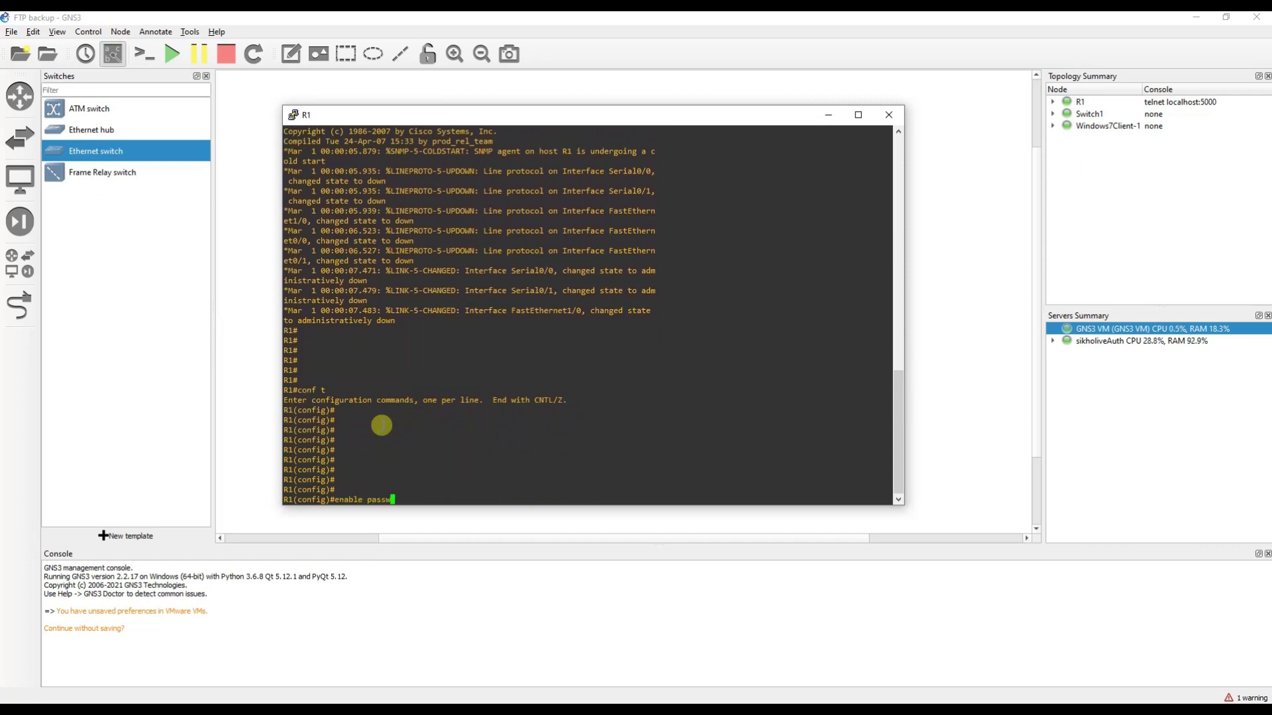
Set an enable password and rename the router to Router_1.
type("enable password 123")
key("Return")
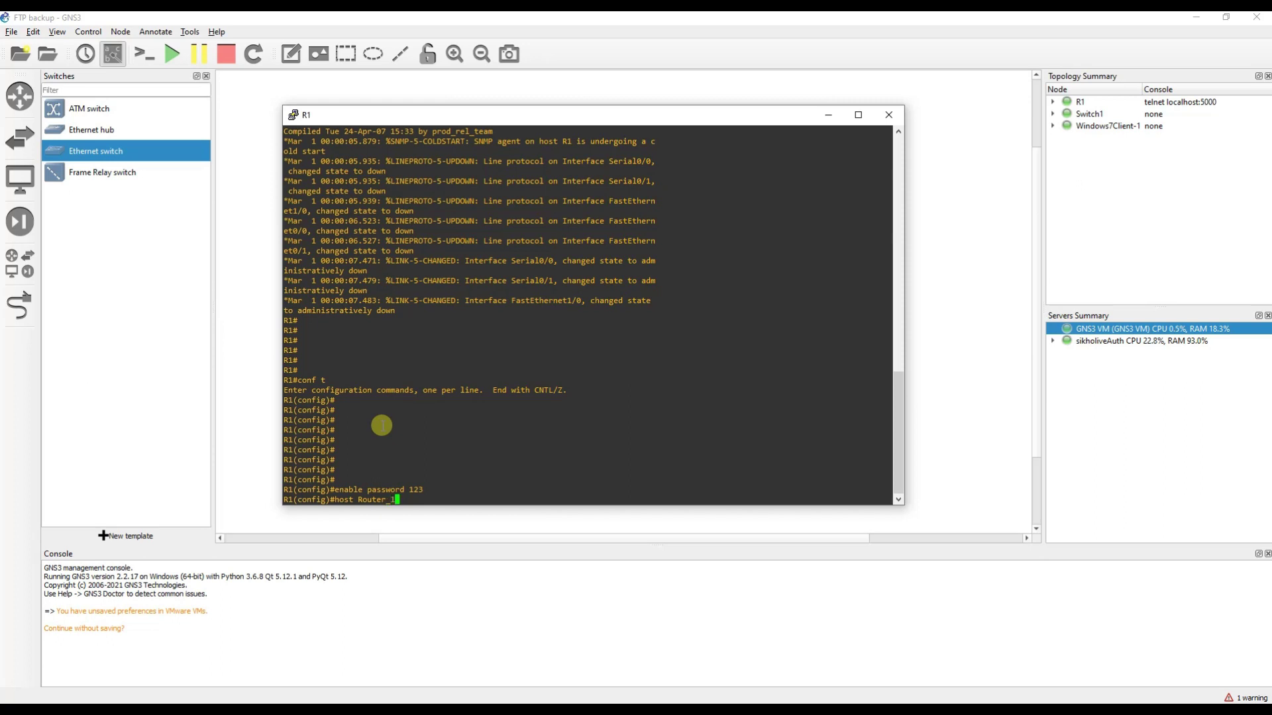
type("host Router_1")
key("Return")
key("Return")
key("Return")
key("Return")
key("Return")
key("Return")
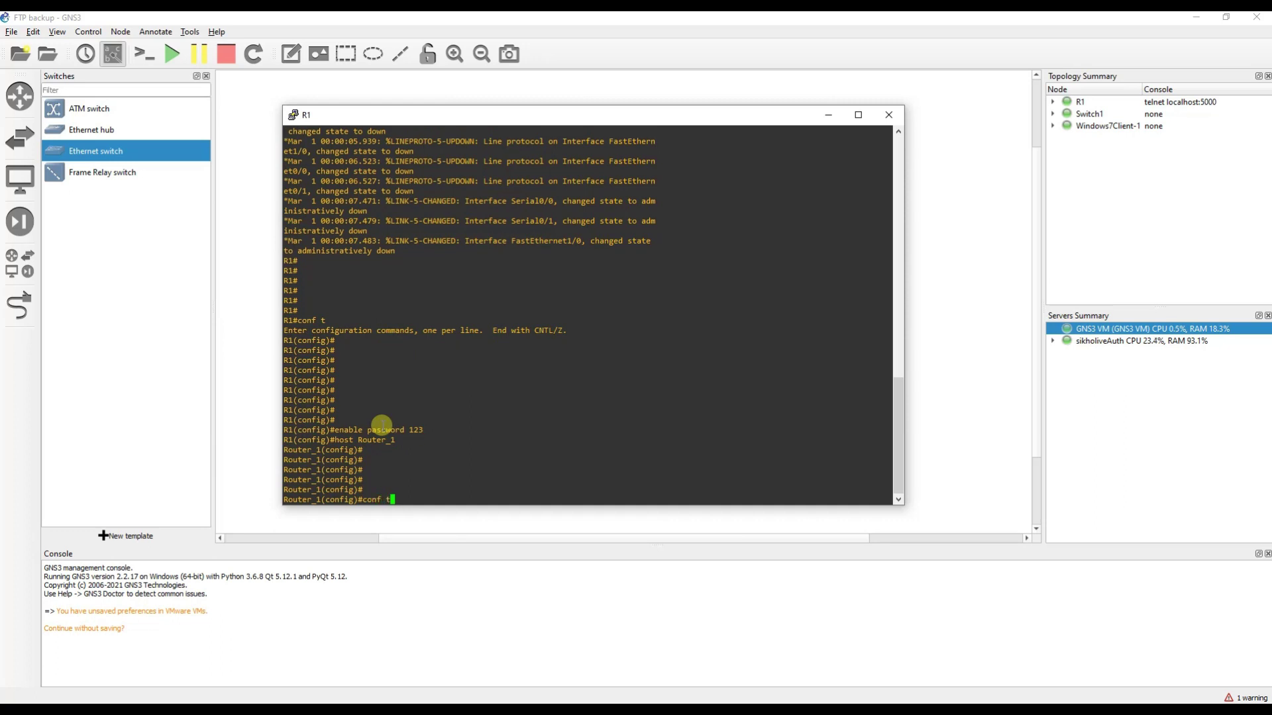
key("Return")
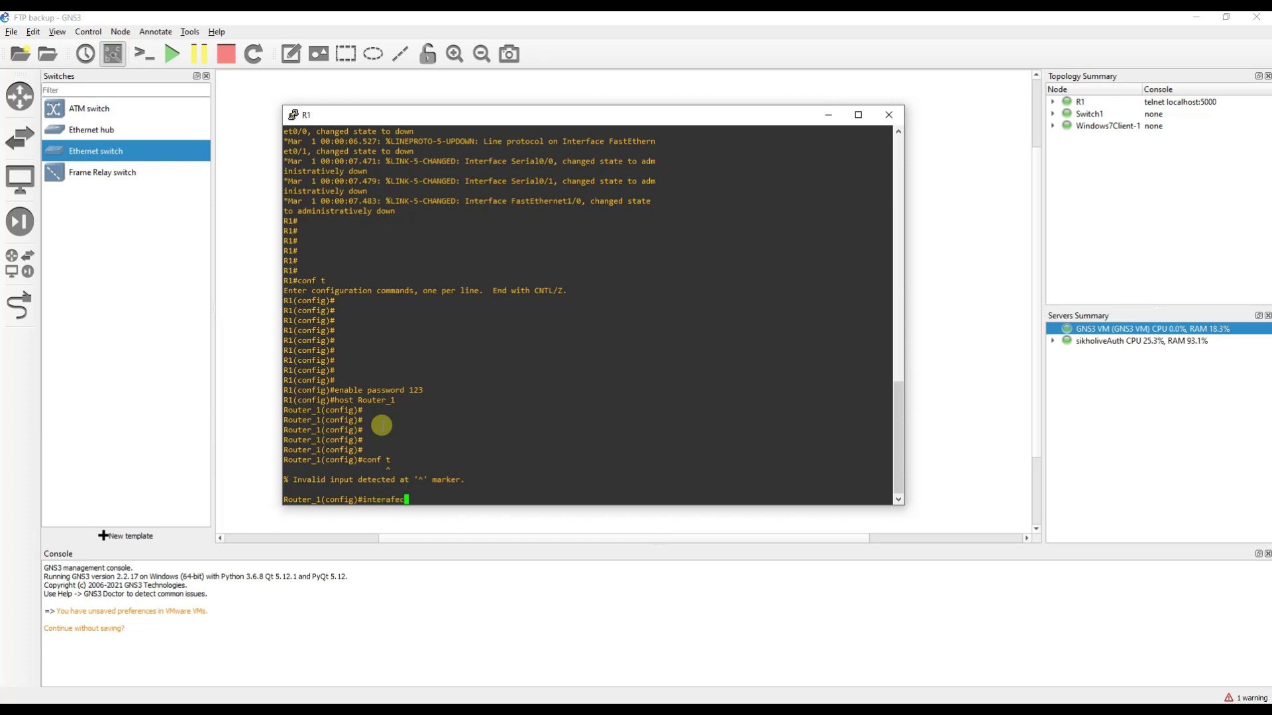
type("interafec f0")
key("Tab")
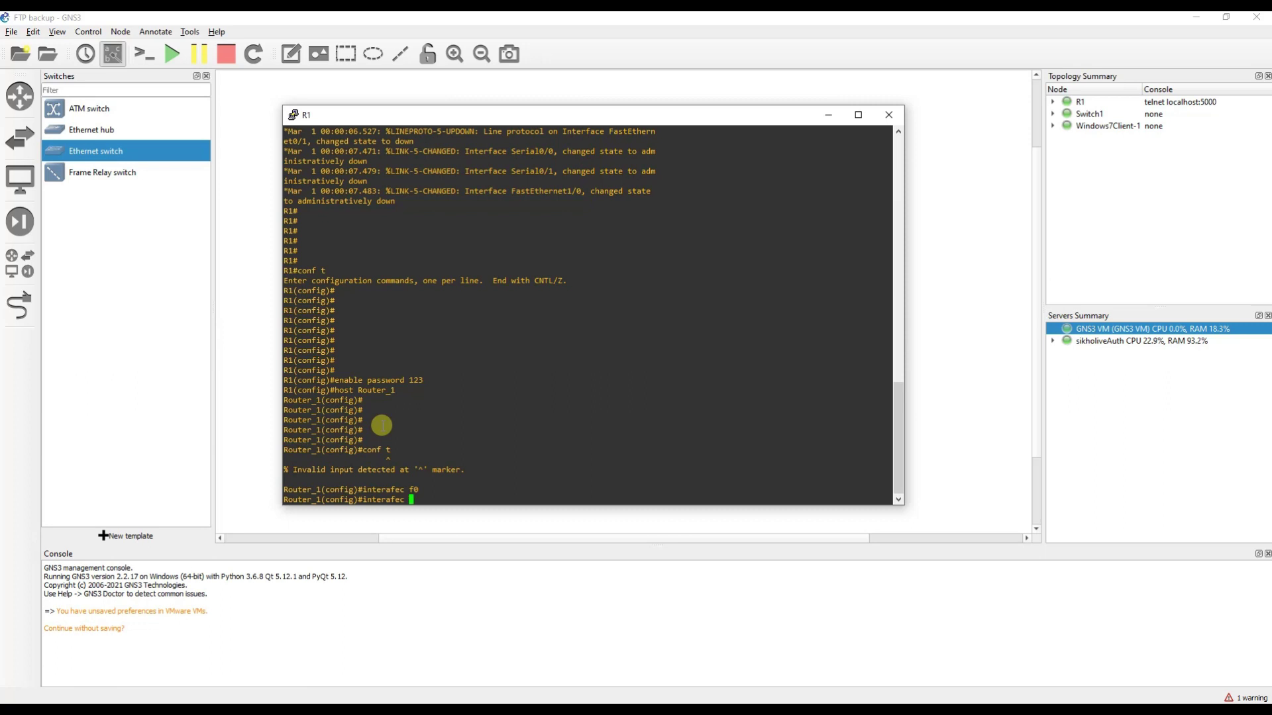
Enter interface configuration for FastEthernet0/0 with int f0/0.
left_click_drag(573, 114, 703, 263)
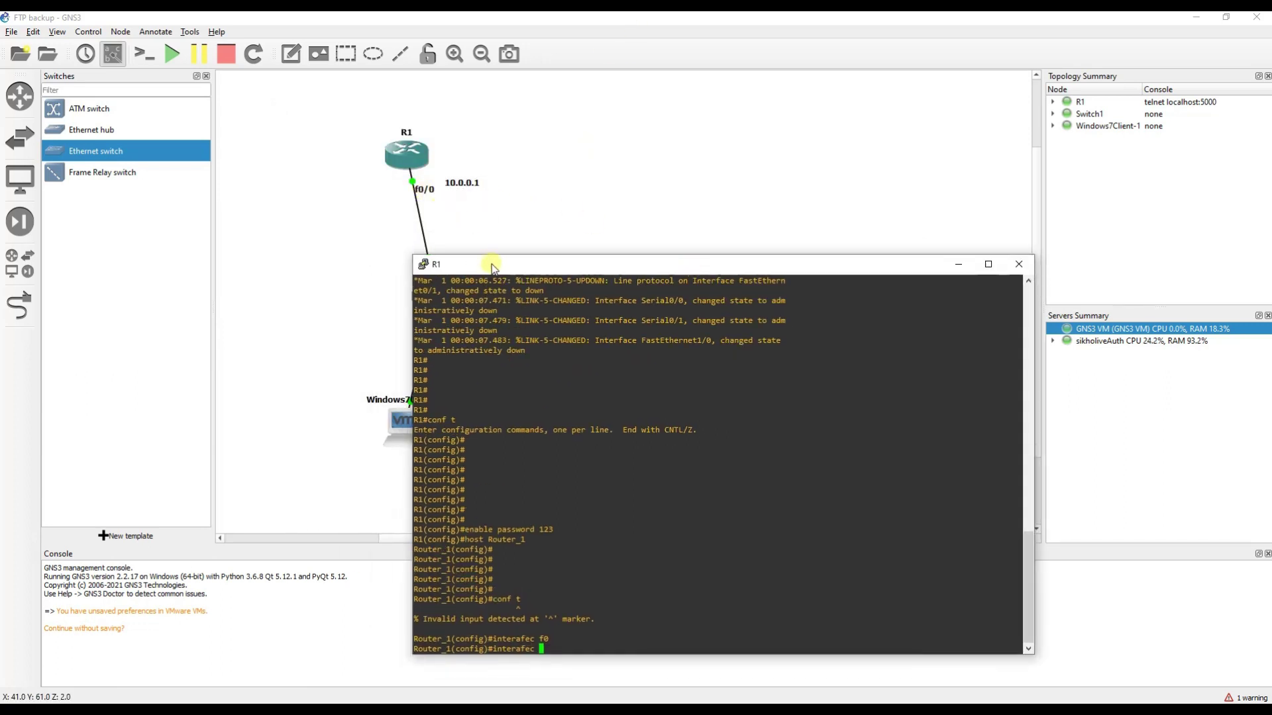
left_click_drag(491, 267, 582, 114)
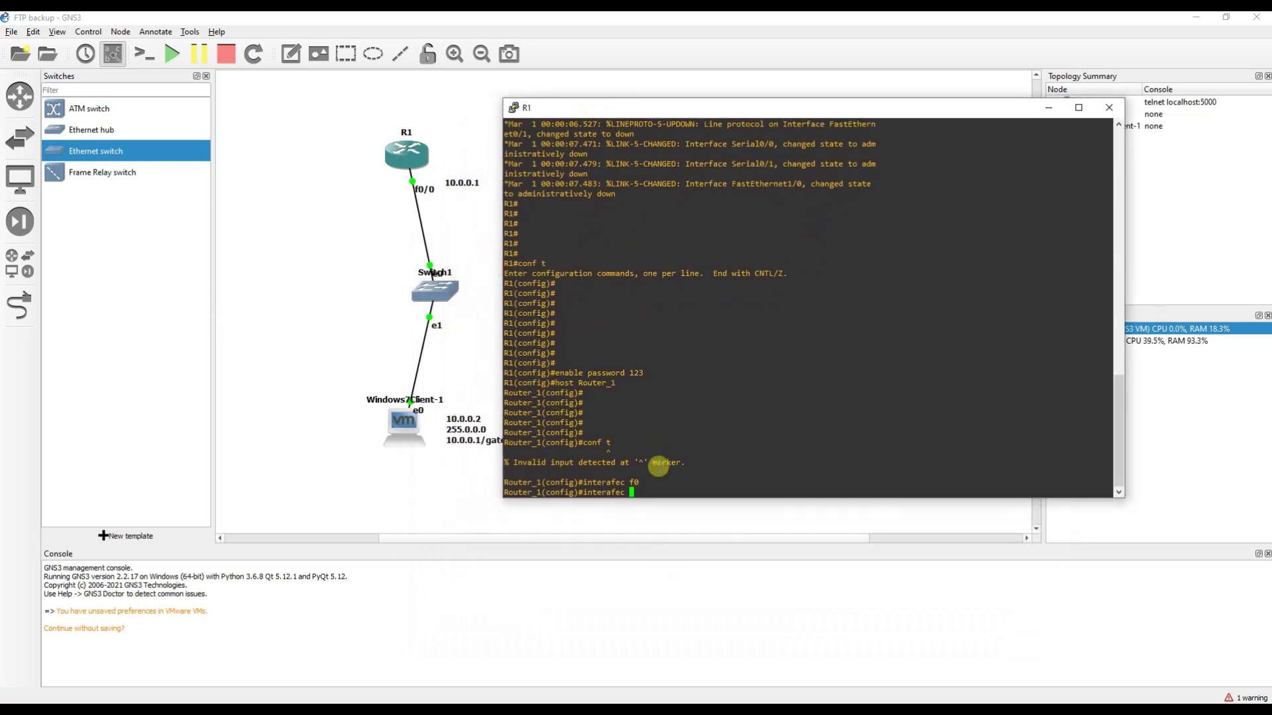
key("Return")
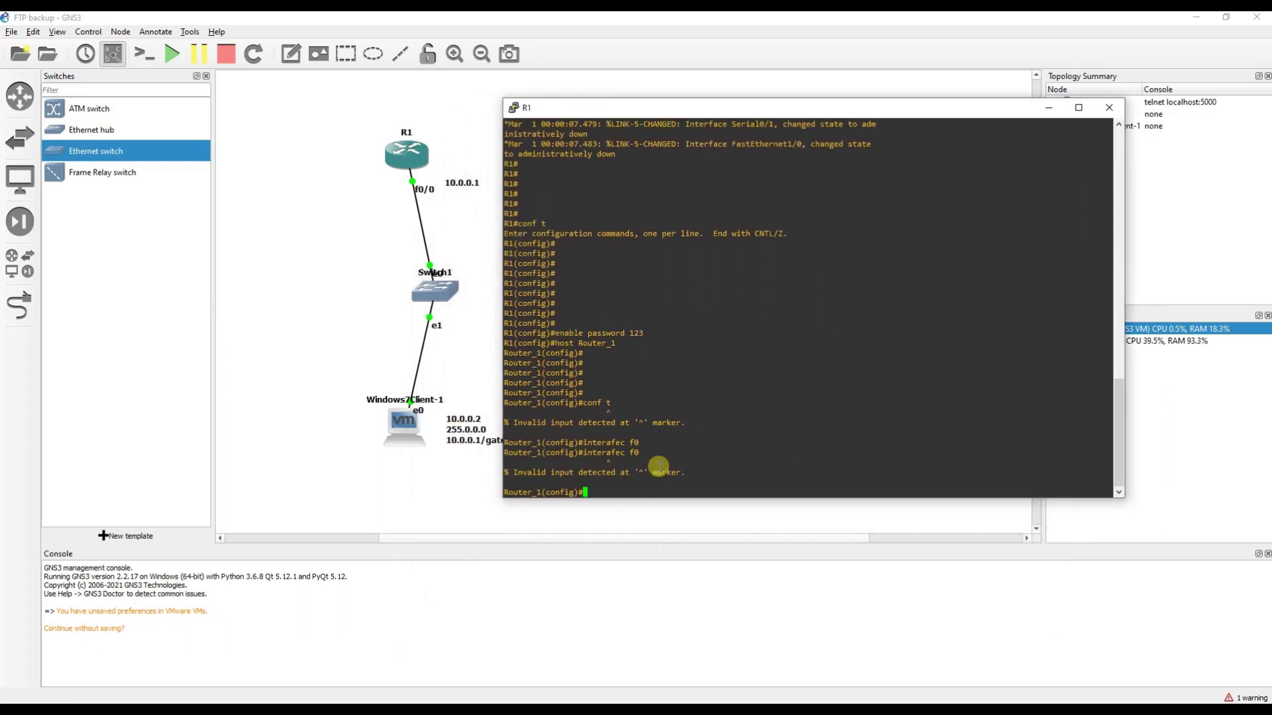
key("Up")
key("Tab")
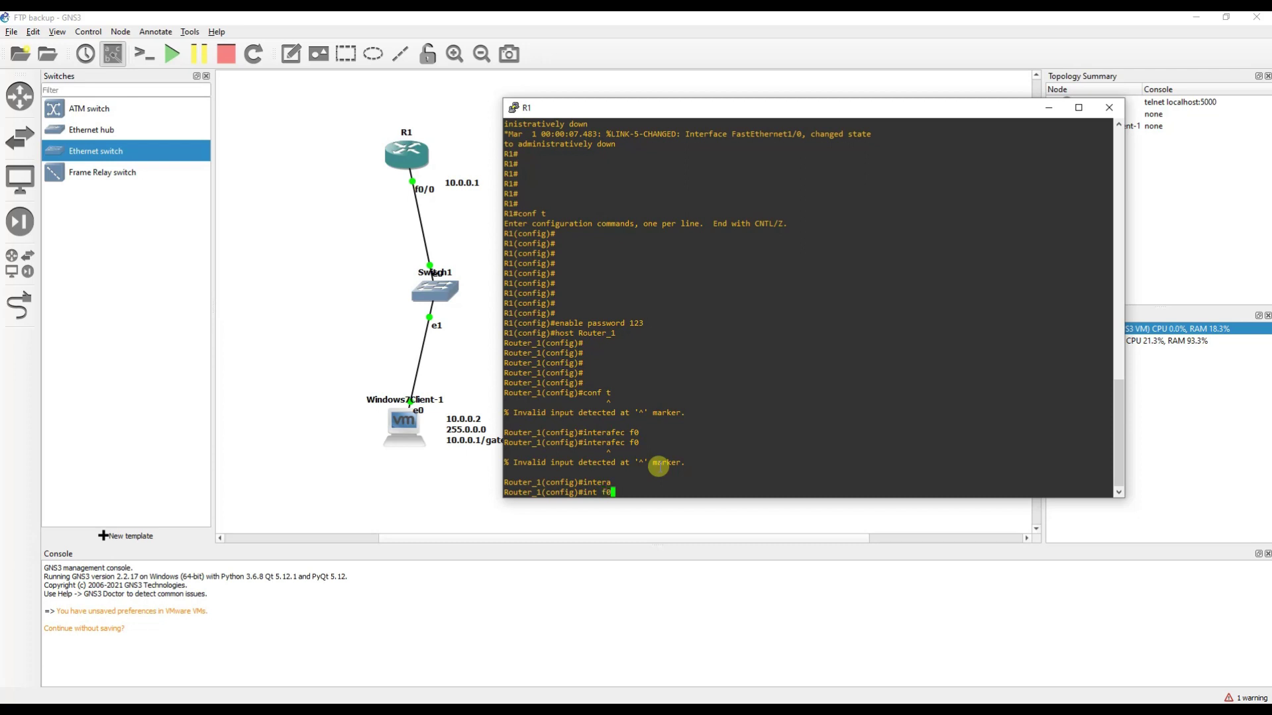
key("Return")
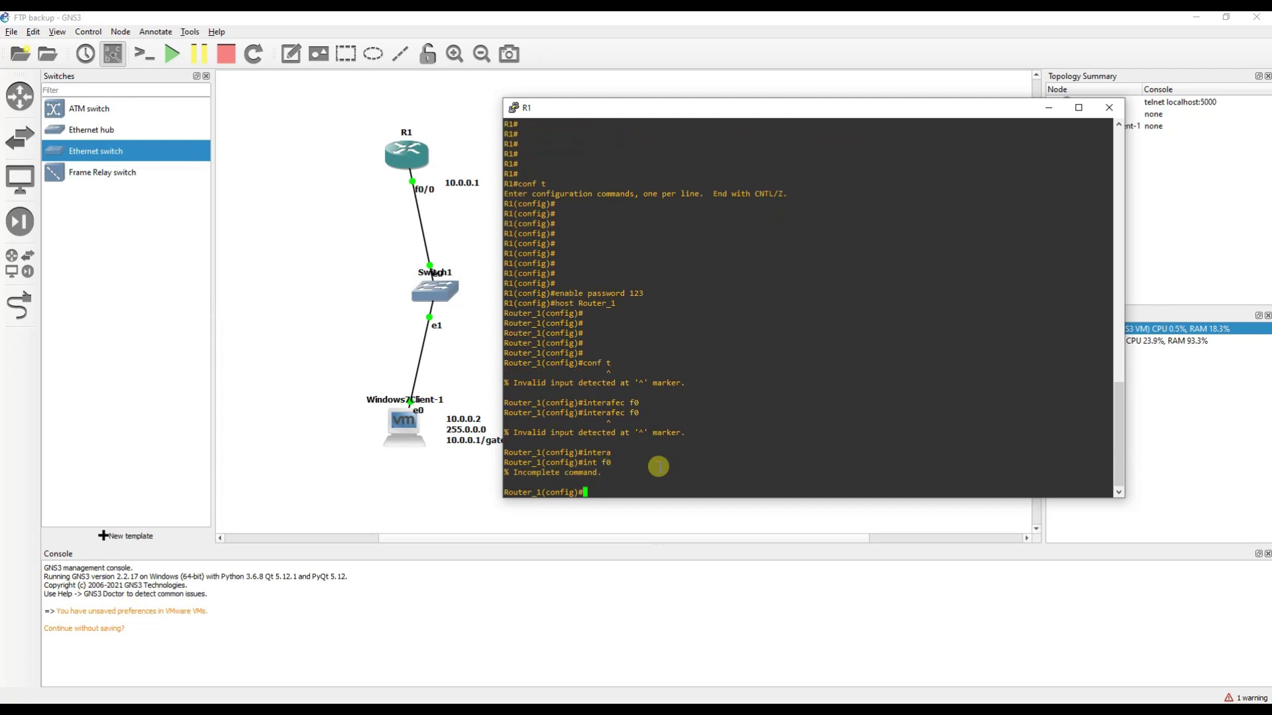
type("int f0/0")
key("Return")
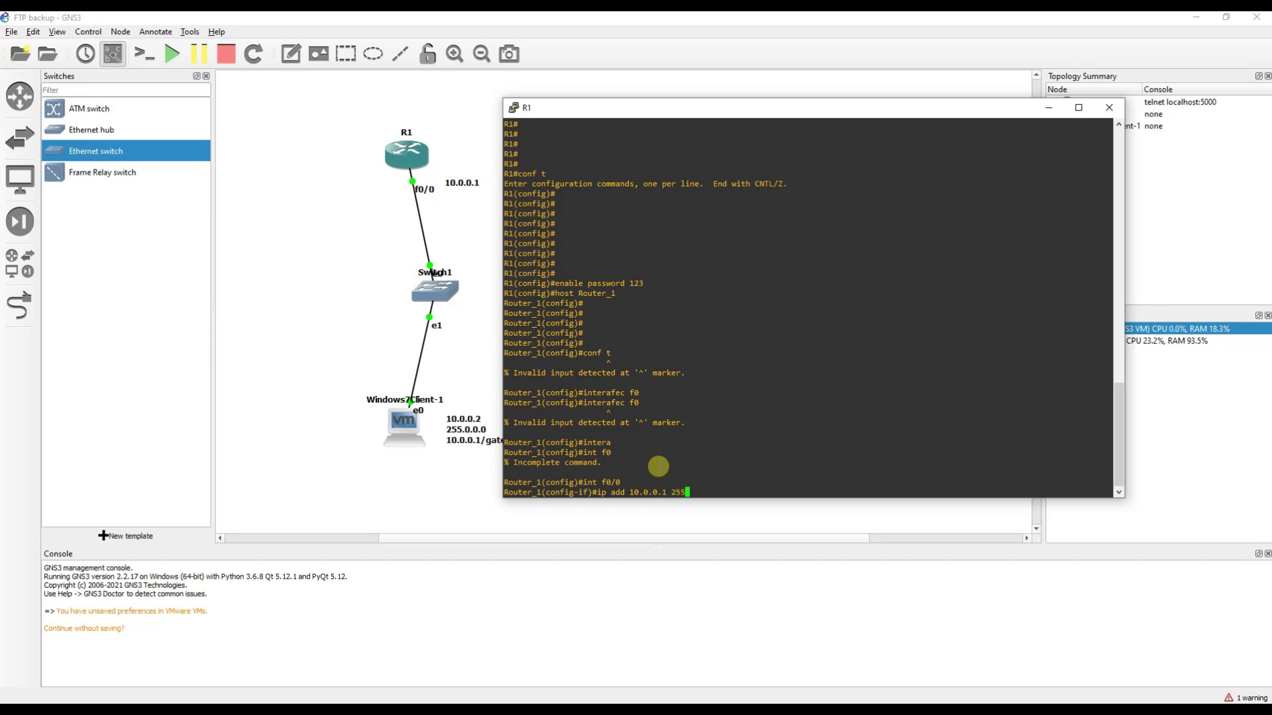
Assign 10.0.0.1 255.0.0.0 to f0/0 and bring it up with no shut.
type(".0.0")
key("Return")
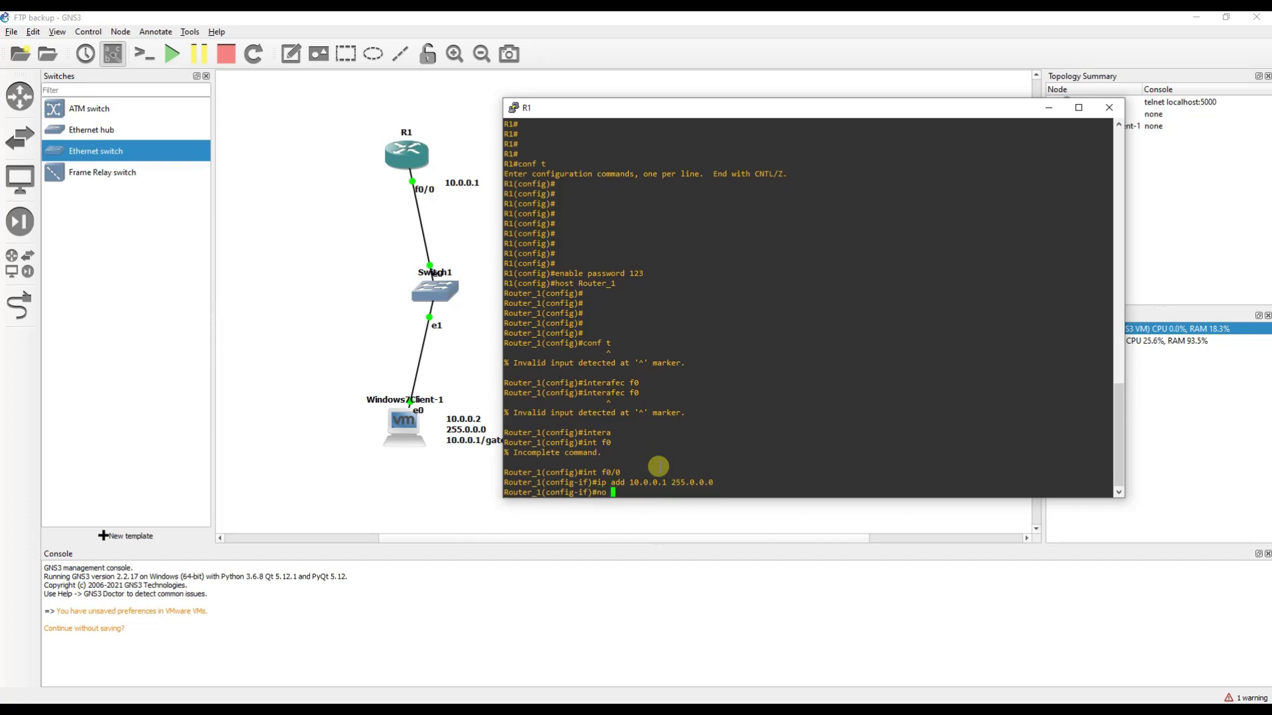
type("no shut")
key("Return")
key("Return")
key("Return")
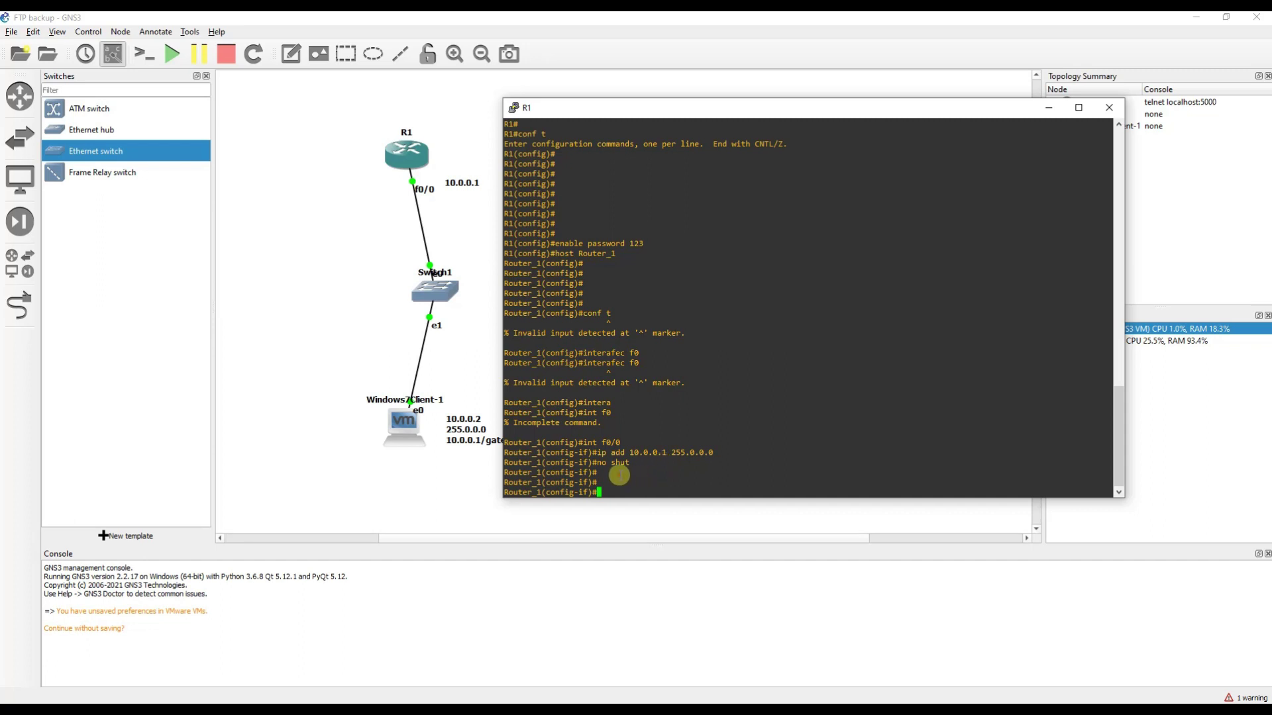
left_click_drag(604, 471, 904, 462)
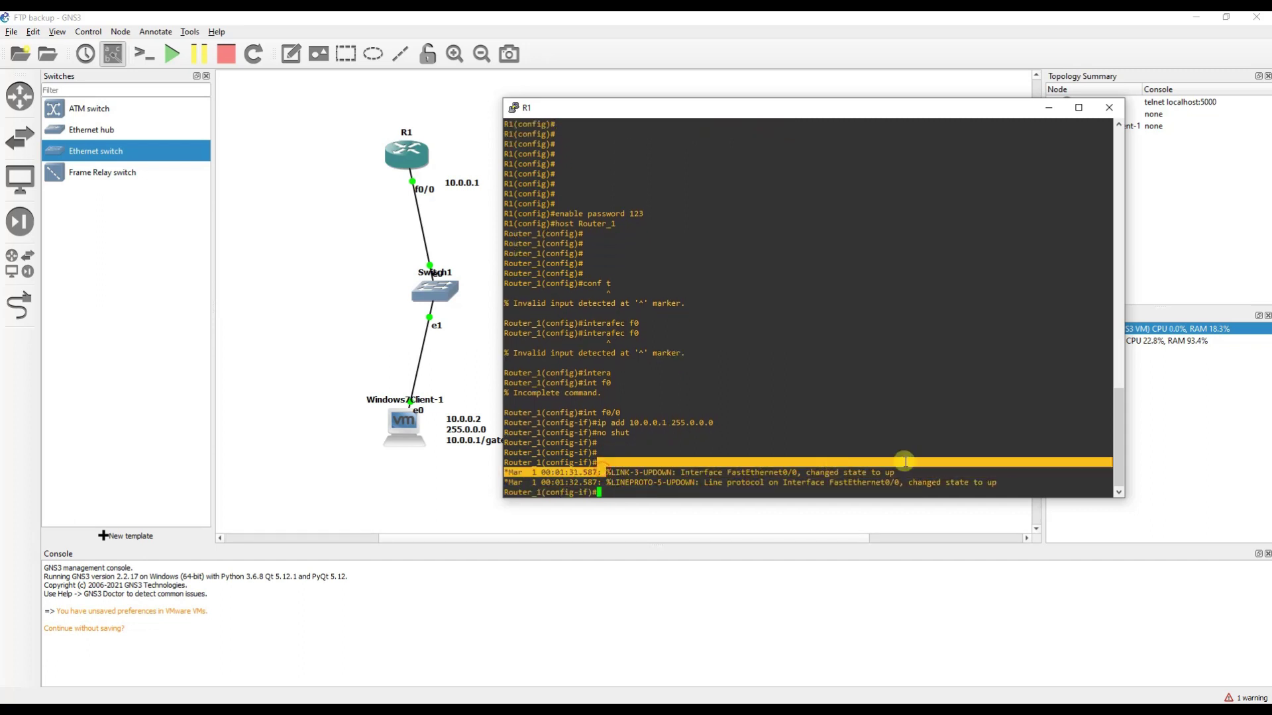
left_click(656, 486)
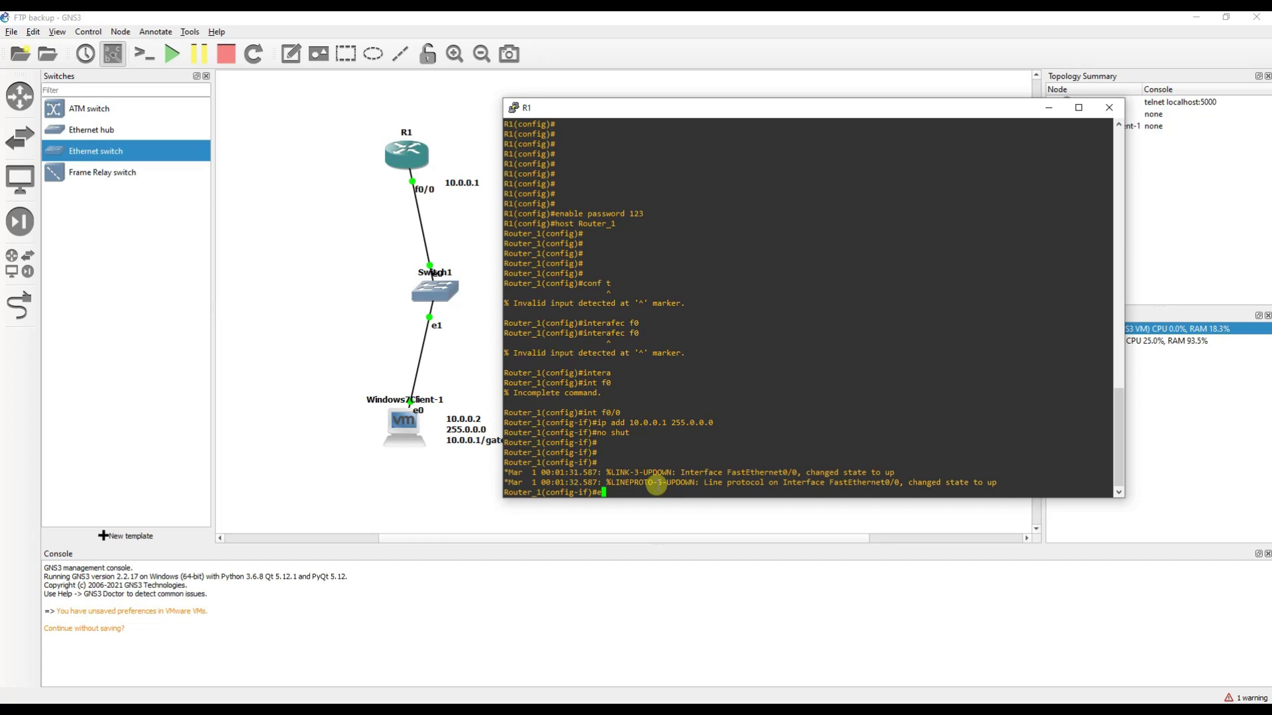
Exit twice to return to privileged exec mode.
type("exit")
key("Return")
key("Return")
key("Return")
key("Return")
type("exit")
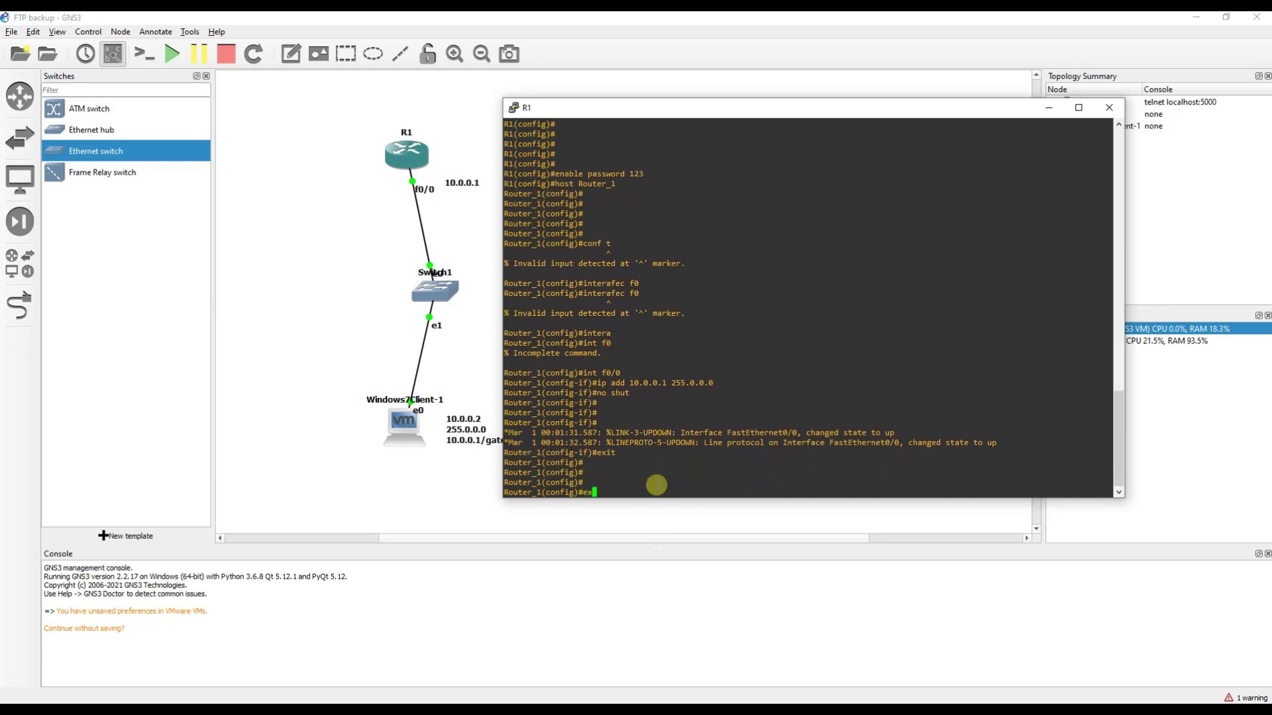
key("Return")
key("Return")
key("Return")
key("Return")
key("Return")
key("Return")
key("Return")
key("Return")
key("Return")
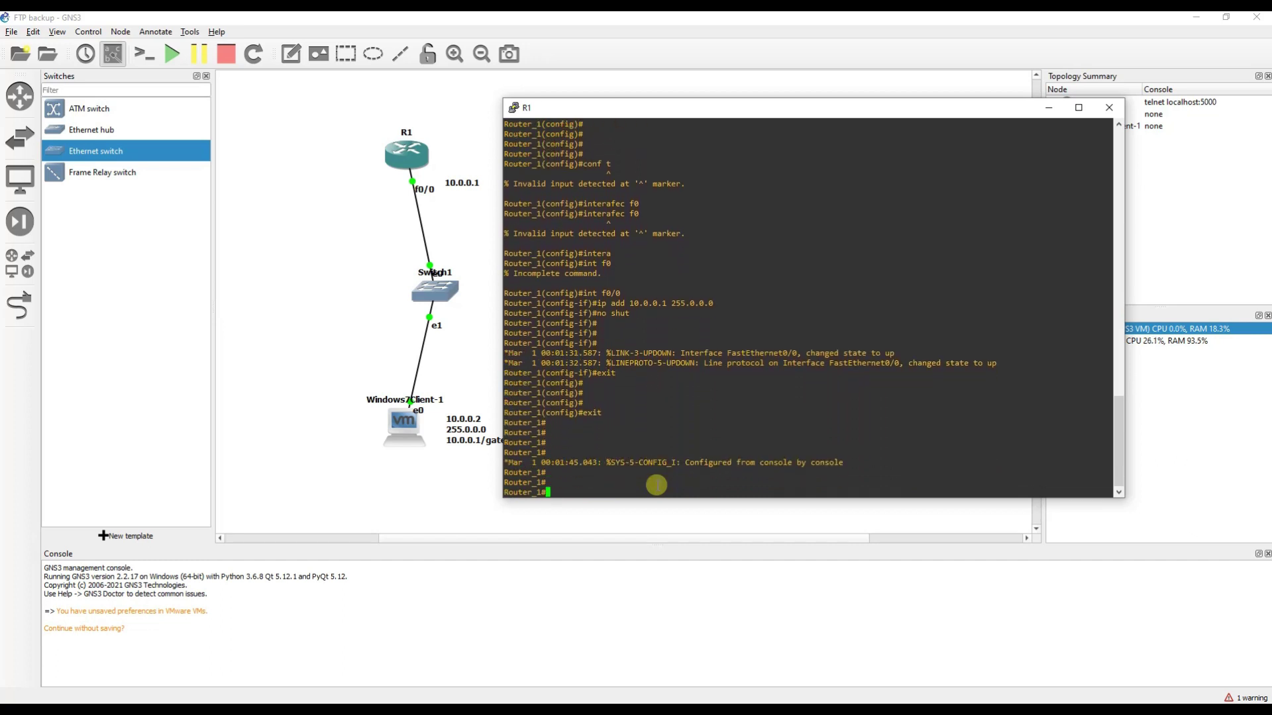
key("Return")
key("Return")
key("Return")
key("Return")
key("Return")
key("Return")
key("Return")
key("Return")
key("Return")
key("Return")
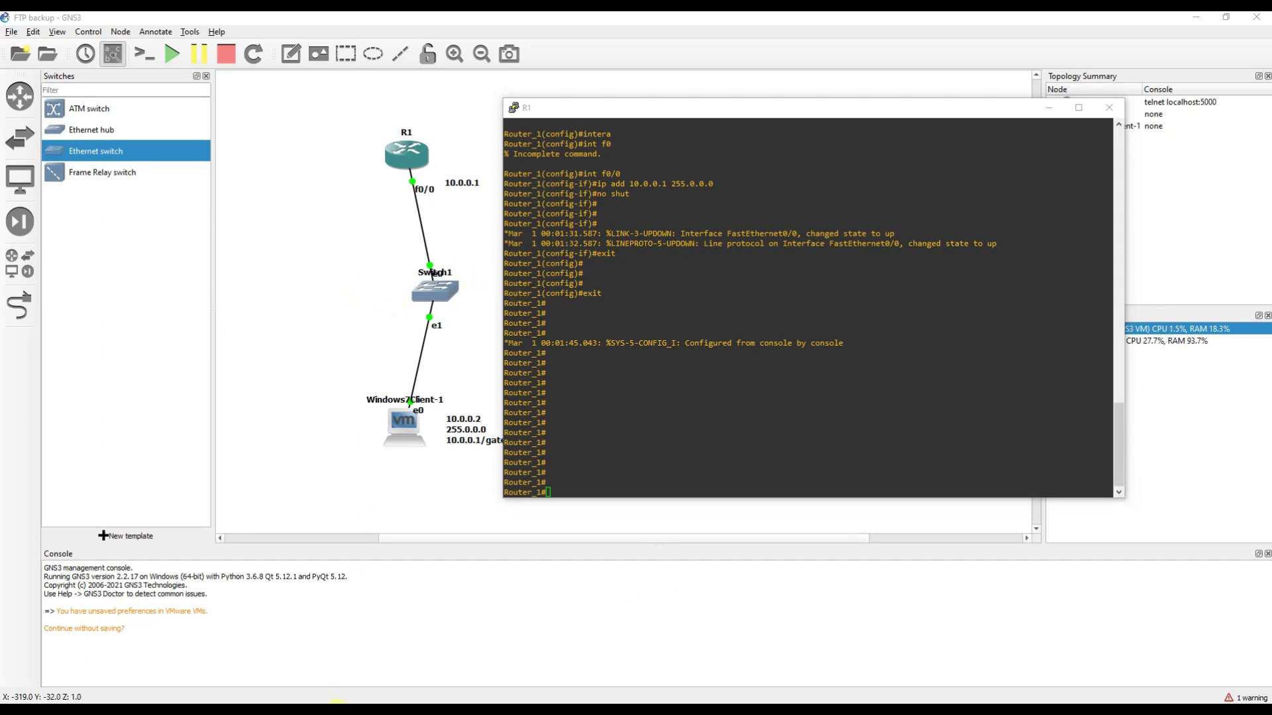
In the Windows 7 VM, open Control Panel's Programs and Features.
mouse_move(337, 703)
left_click(398, 647)
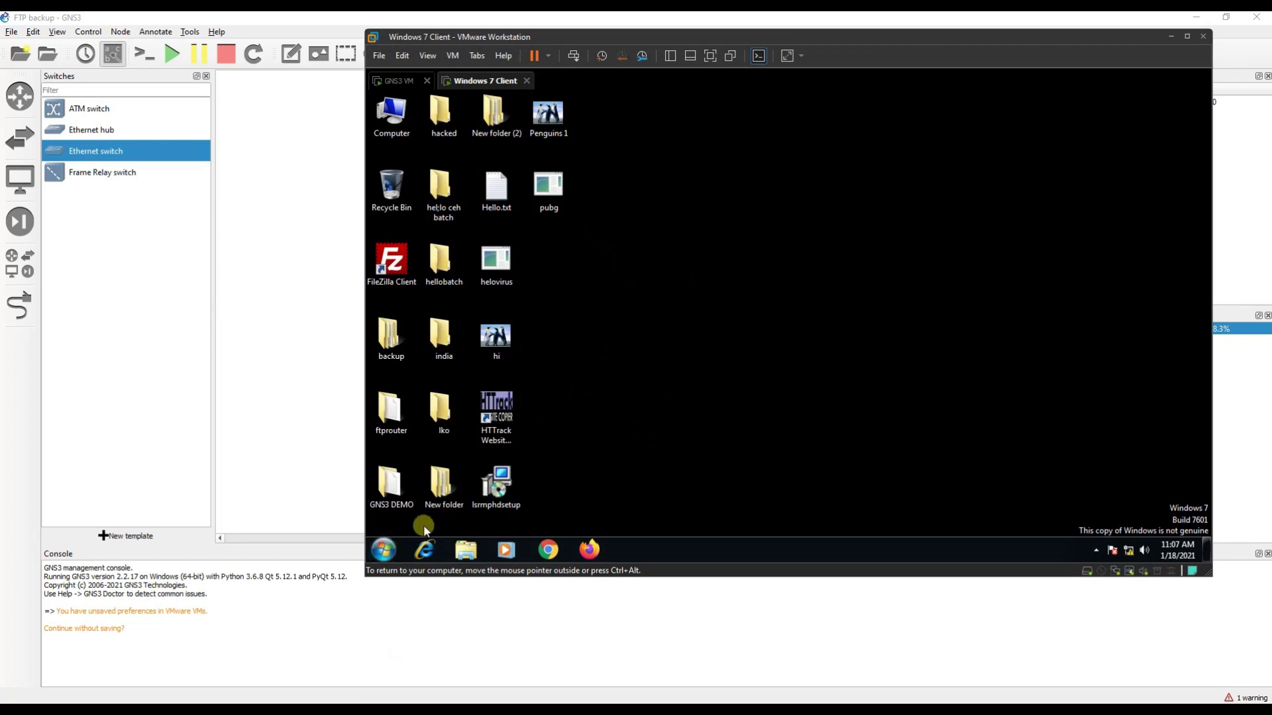
key("super+r")
type("co")
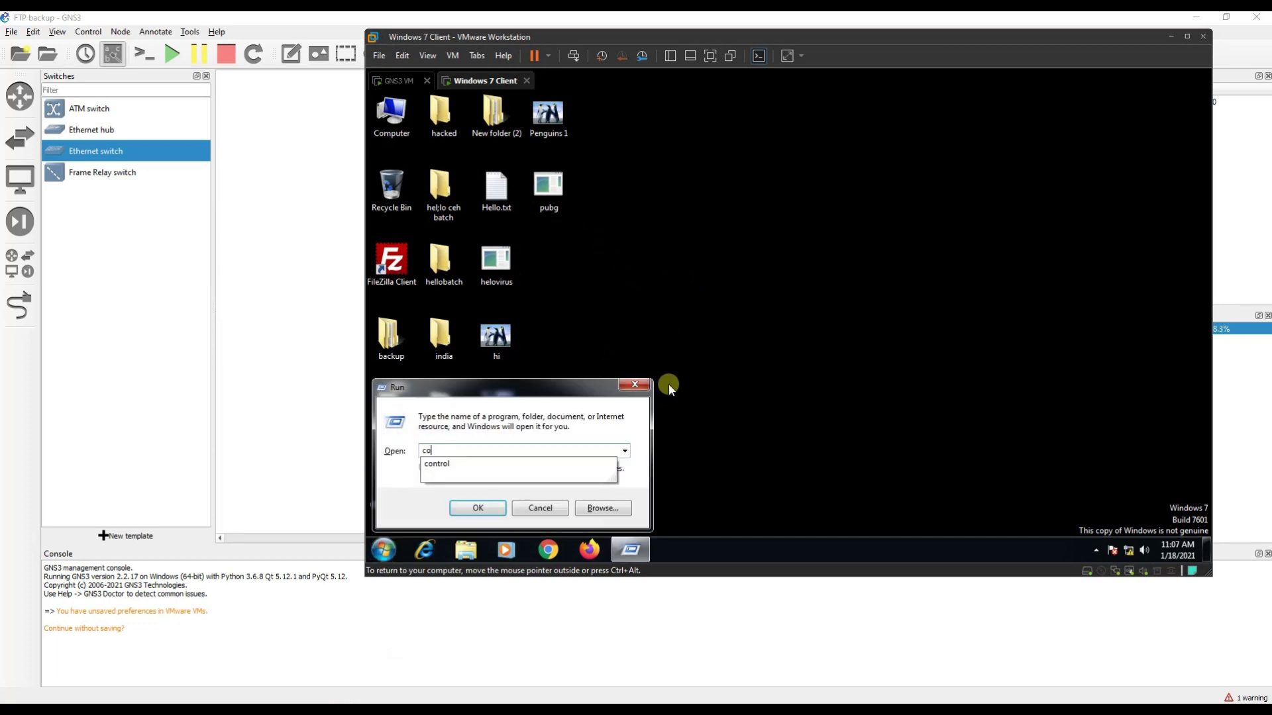
type("ntrol")
key("Return")
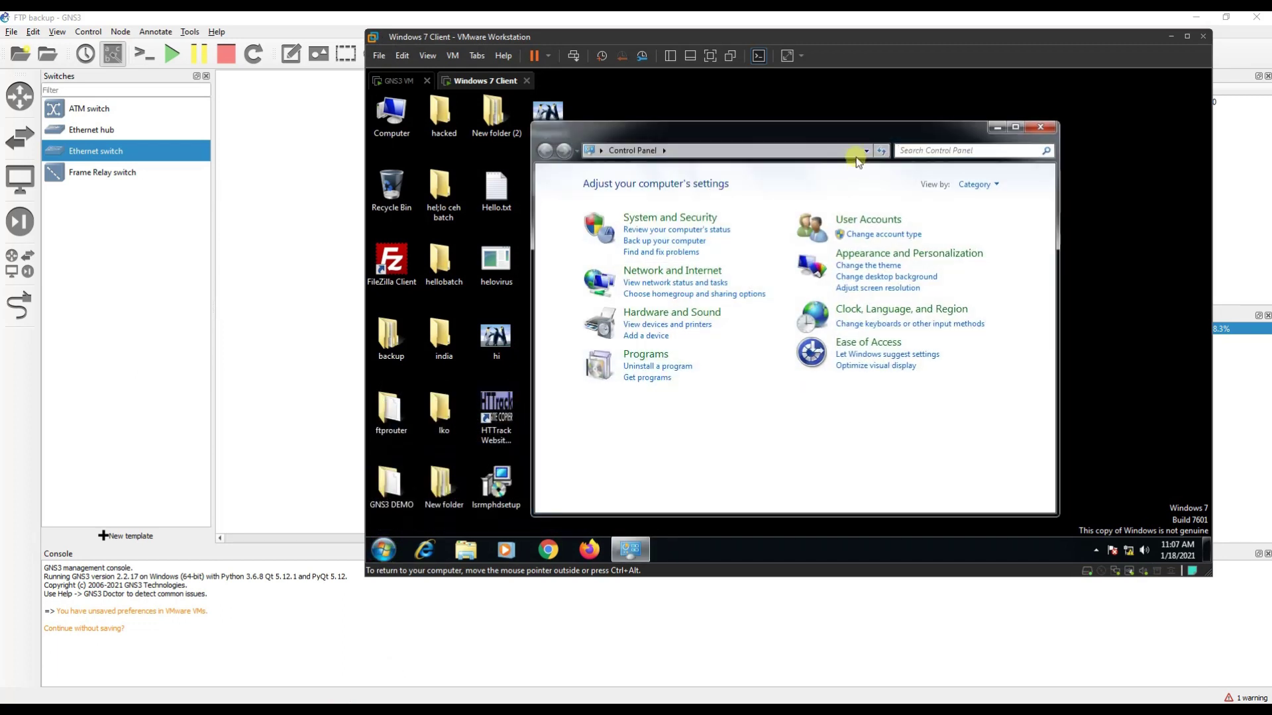
left_click(1013, 128)
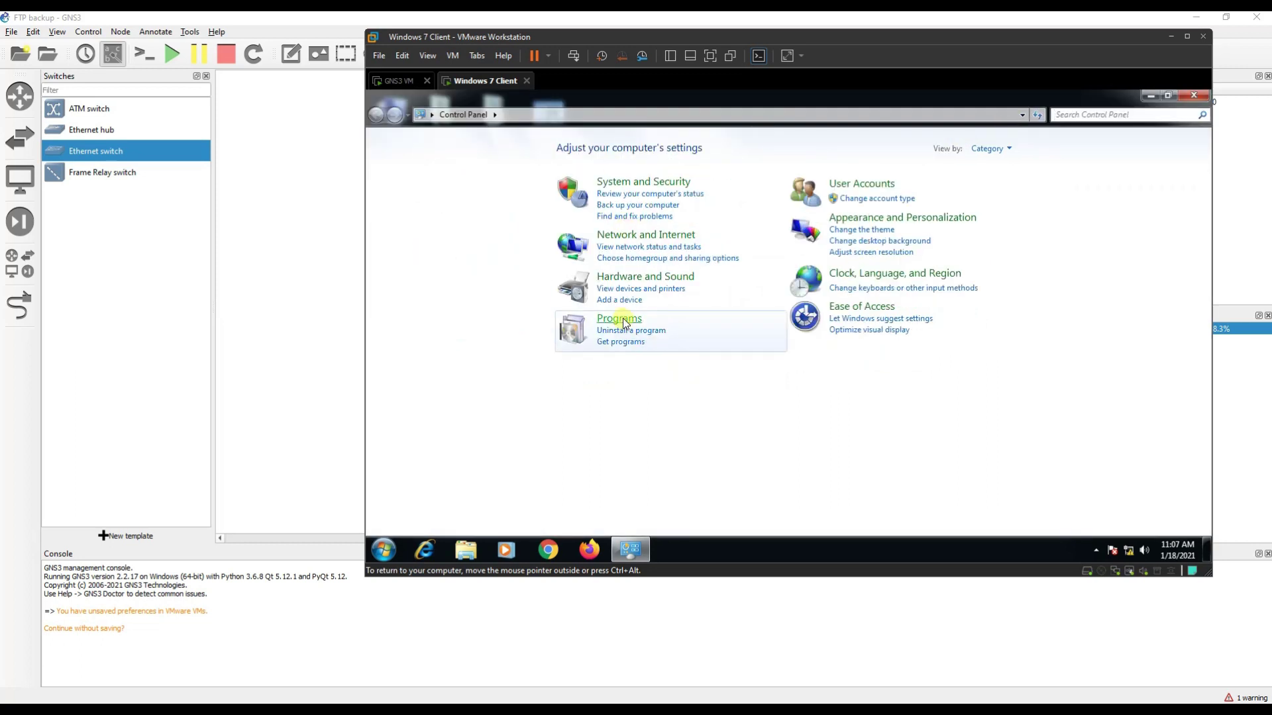
left_click(623, 321)
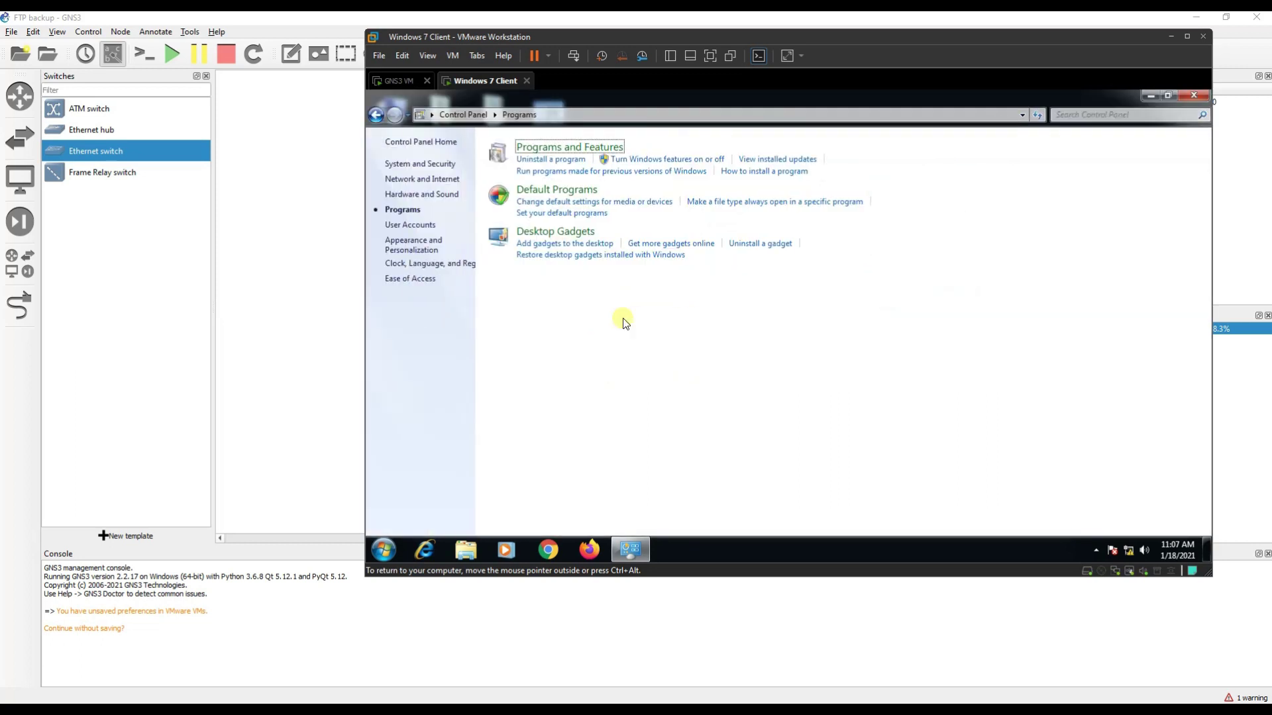
left_click(565, 153)
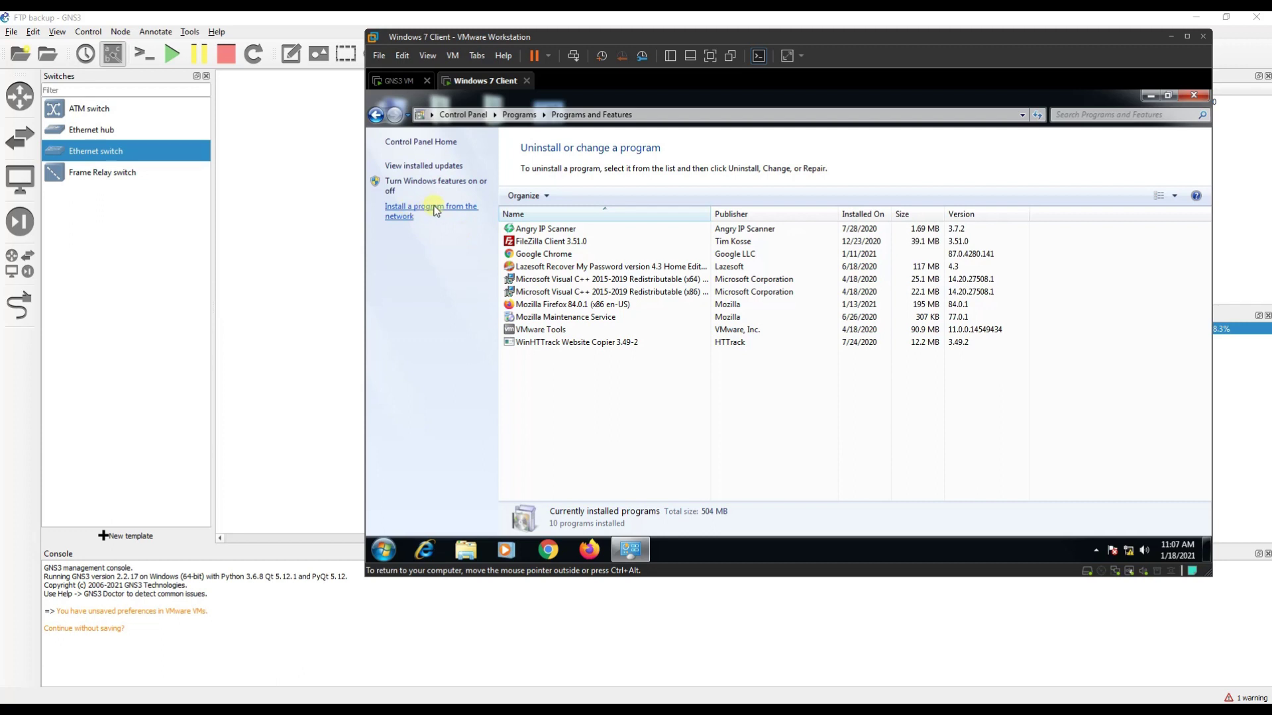
Open Windows Features and expand Internet Information Services, Web Management Tools and FTP Server.
left_click(436, 211)
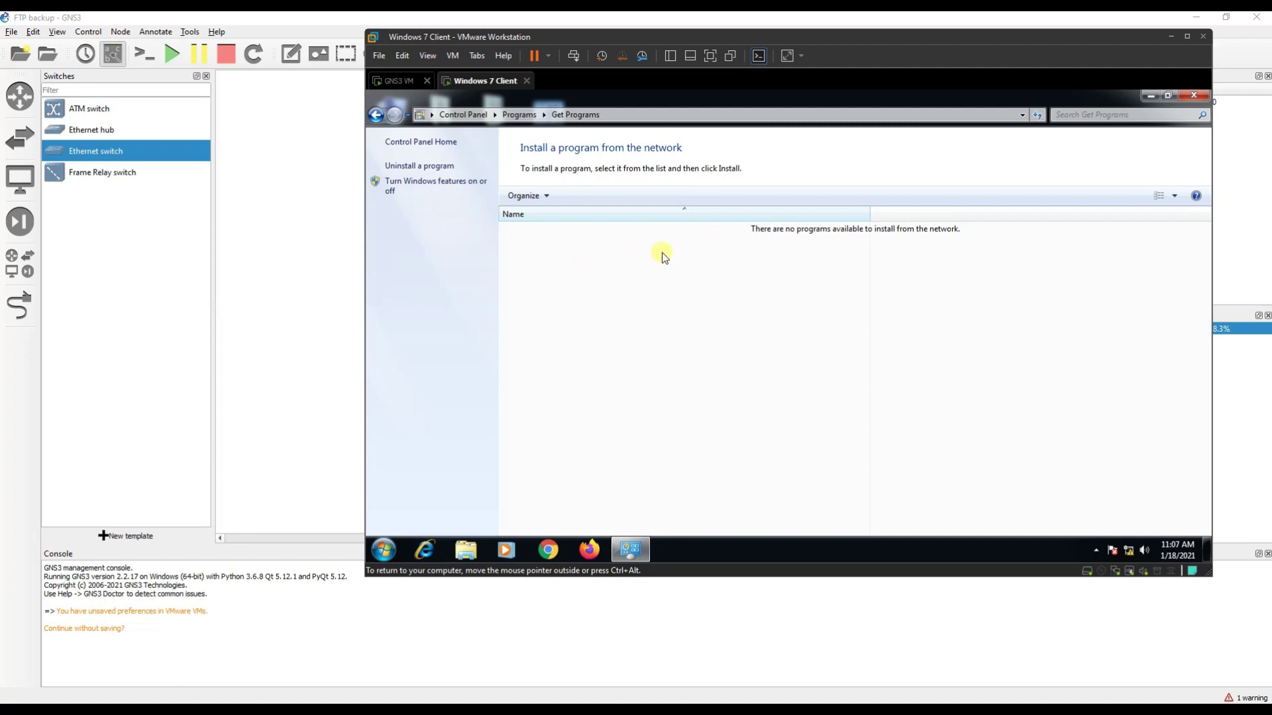
left_click(439, 183)
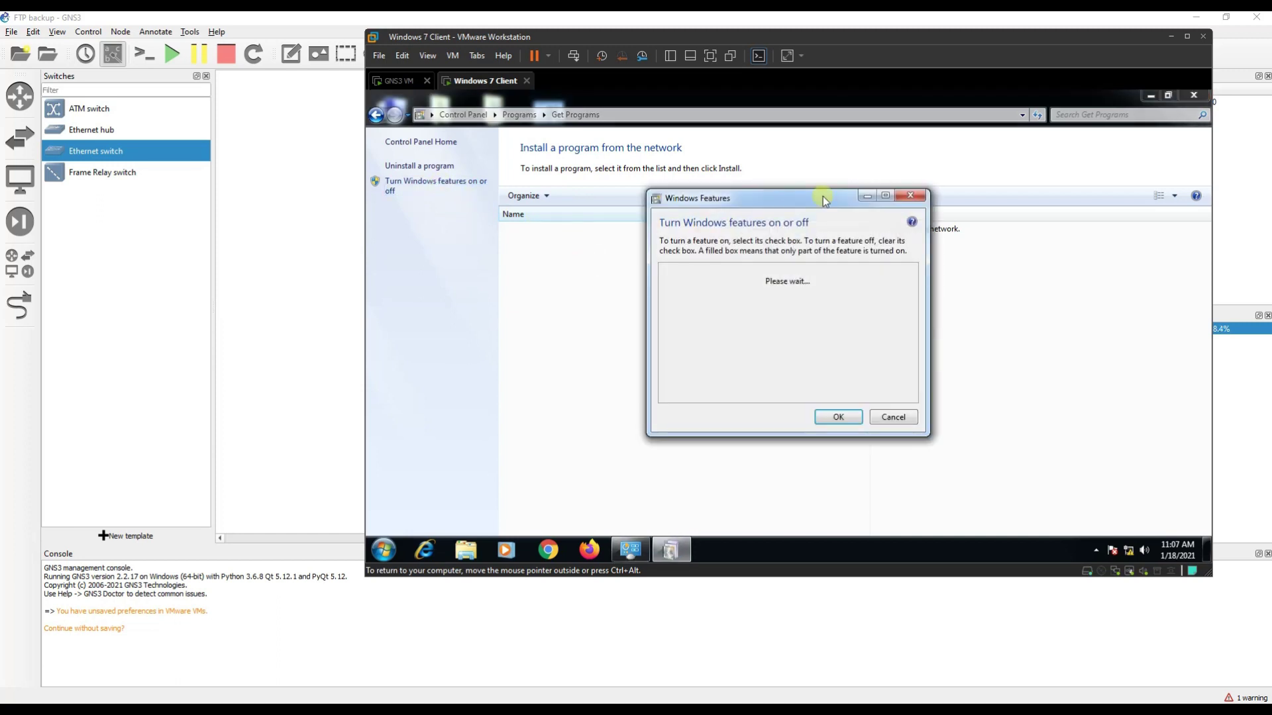
left_click_drag(925, 428, 1027, 496)
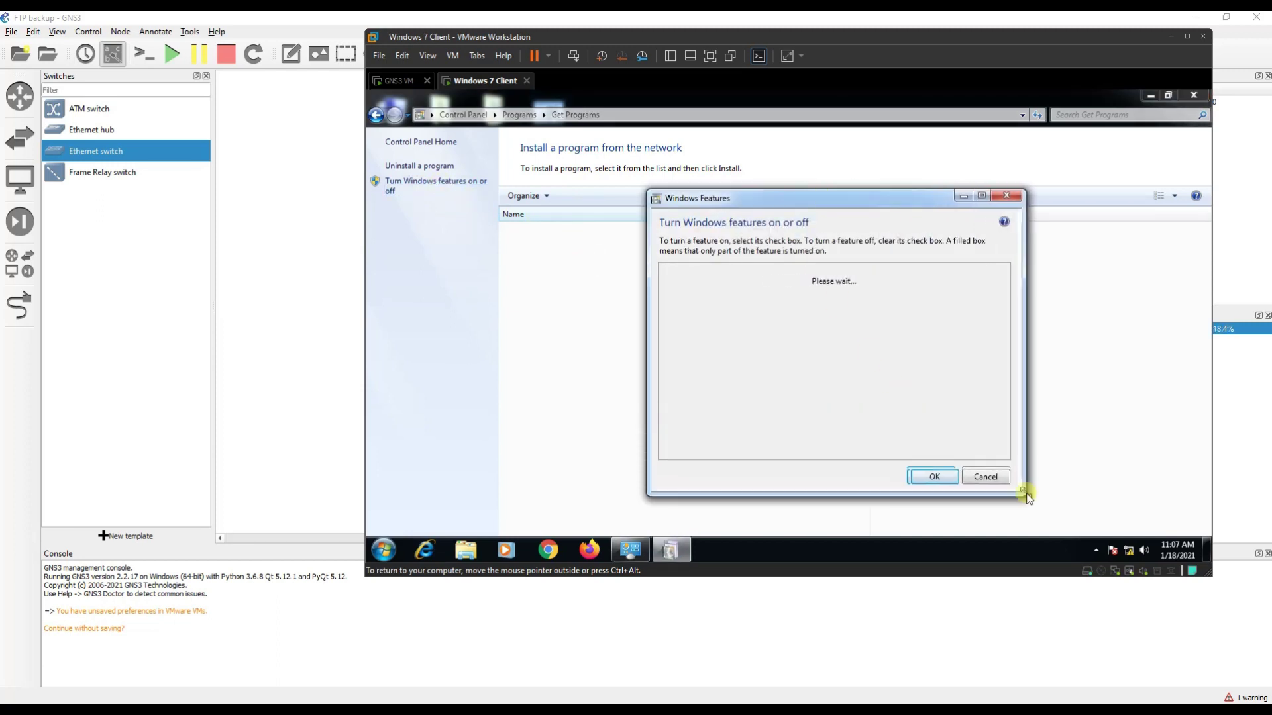
left_click_drag(821, 207, 599, 158)
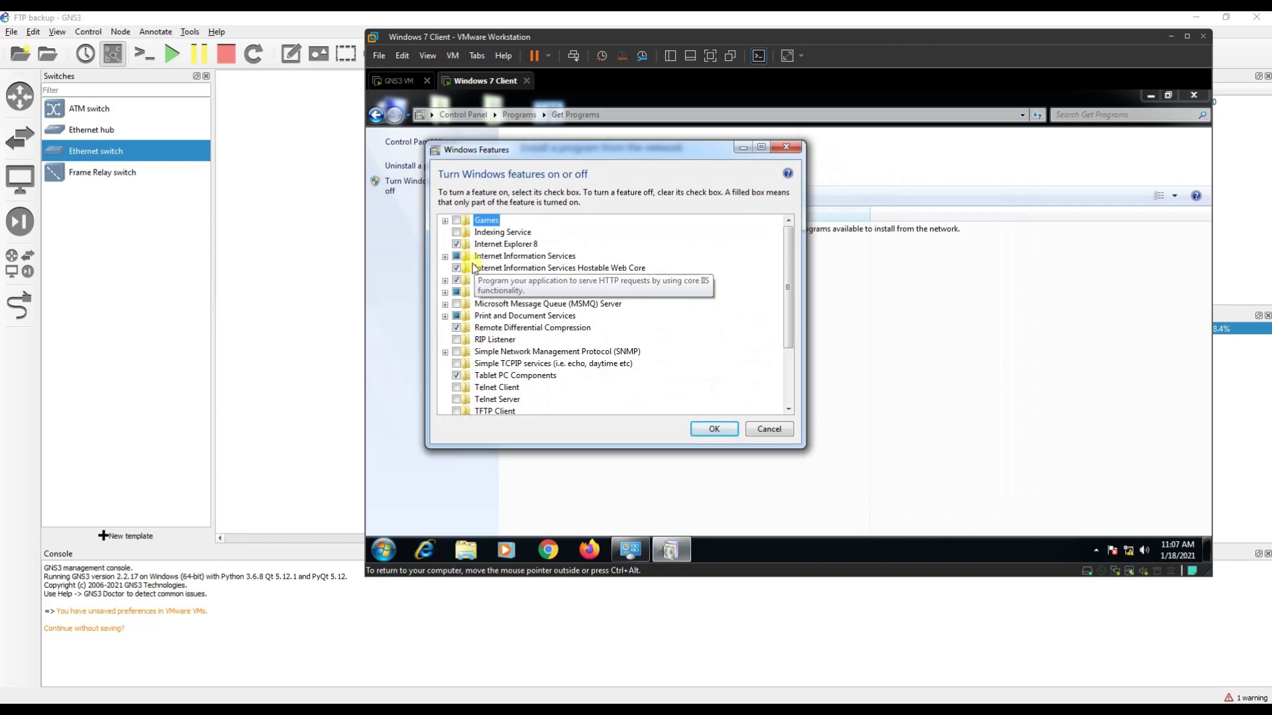
left_click(444, 256)
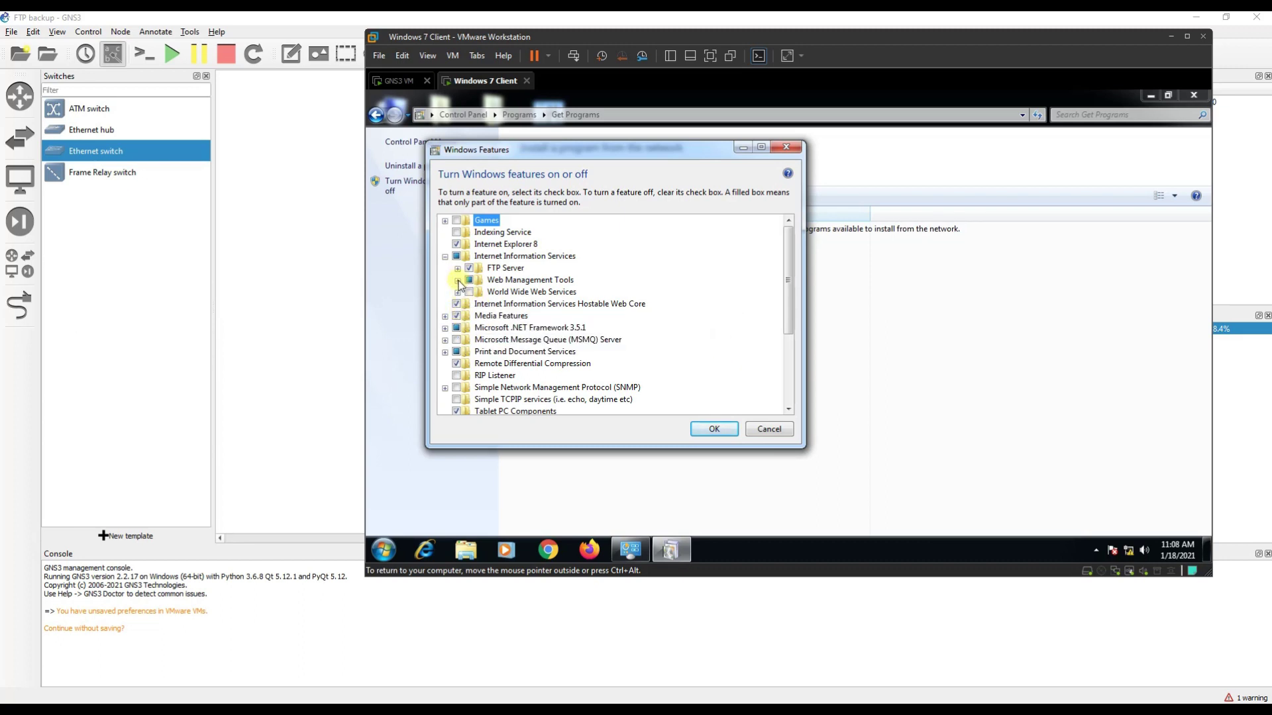
left_click(457, 280)
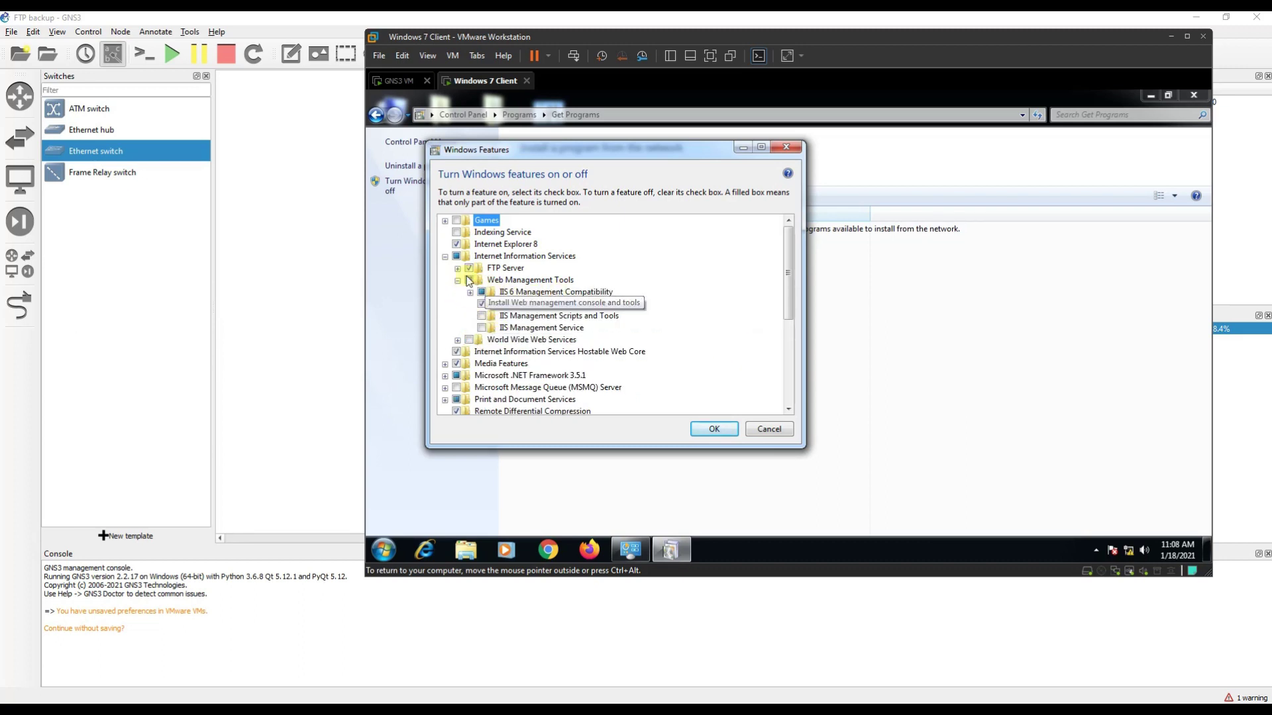
left_click(458, 268)
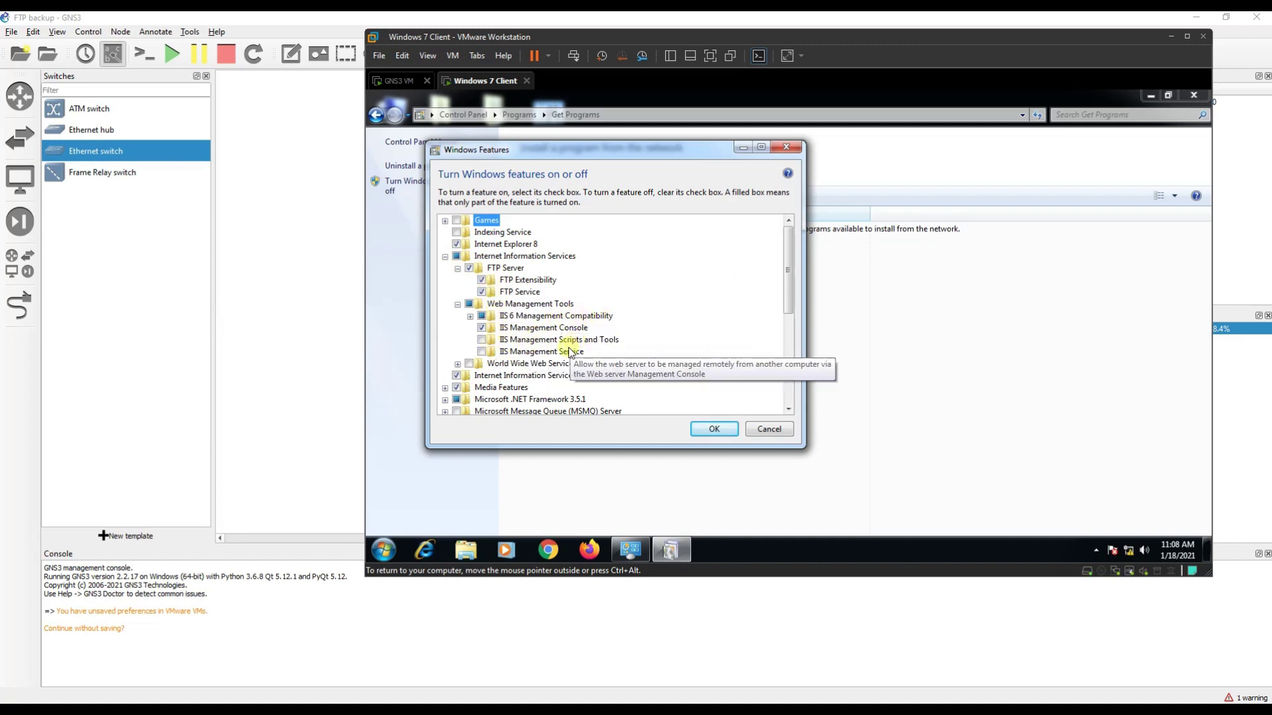
Apply the selected Windows features and launch Internet Information Services Manager.
left_click(714, 429)
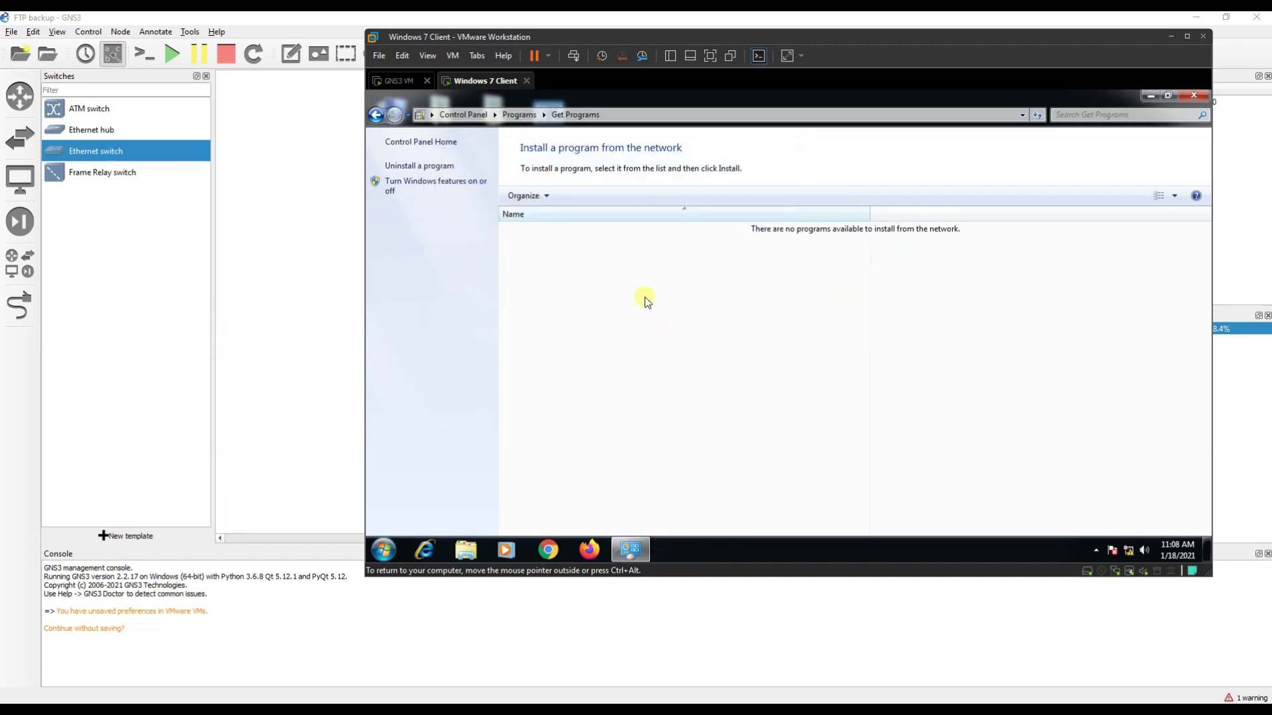
left_click(1190, 97)
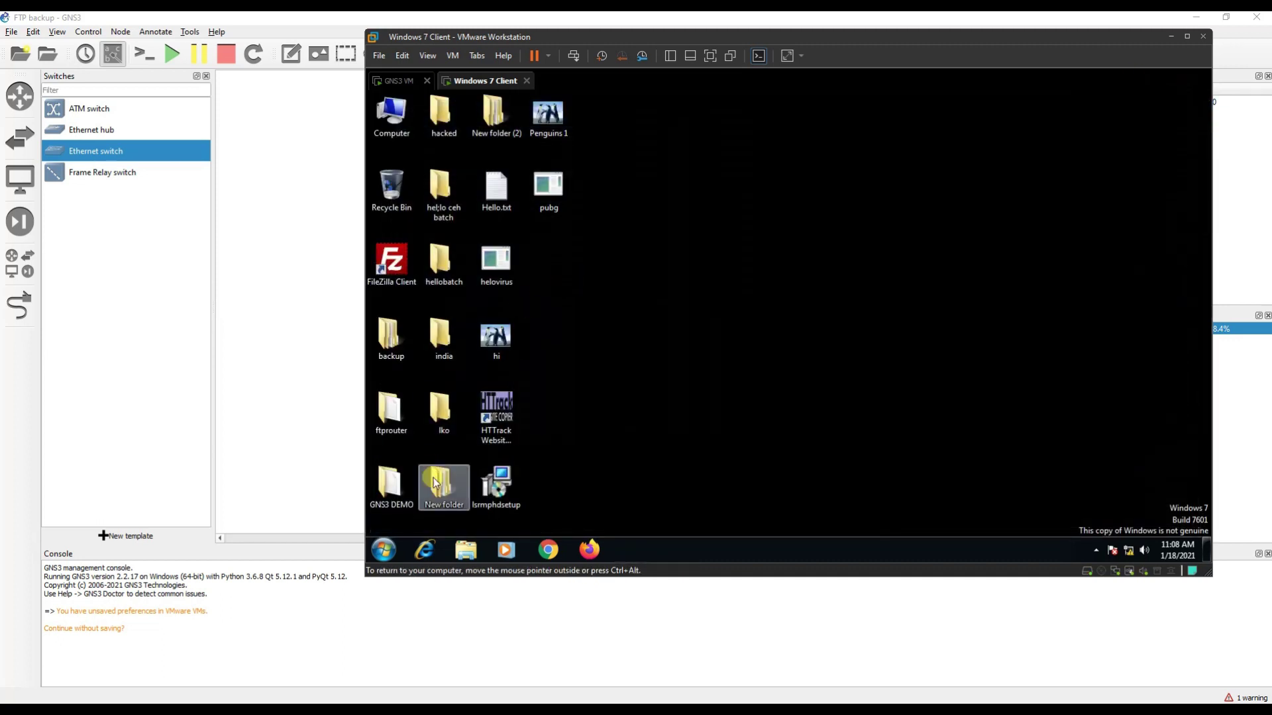
left_click(384, 550)
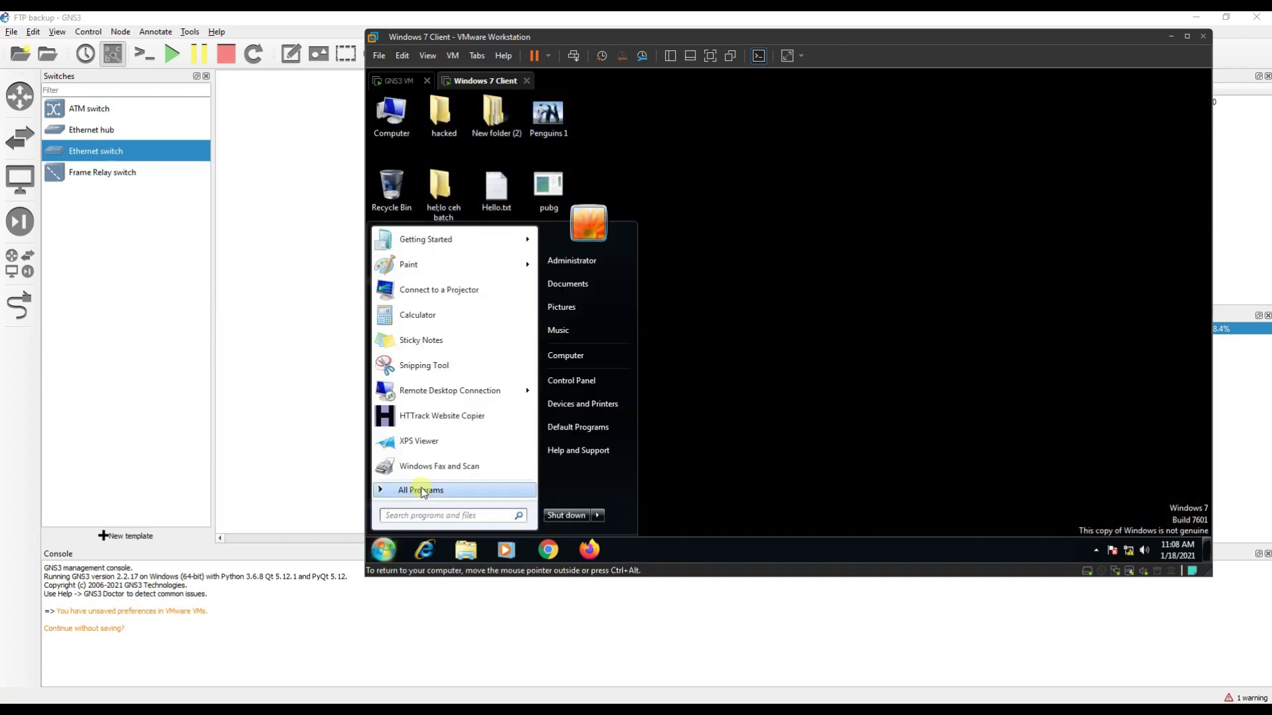
type("inter")
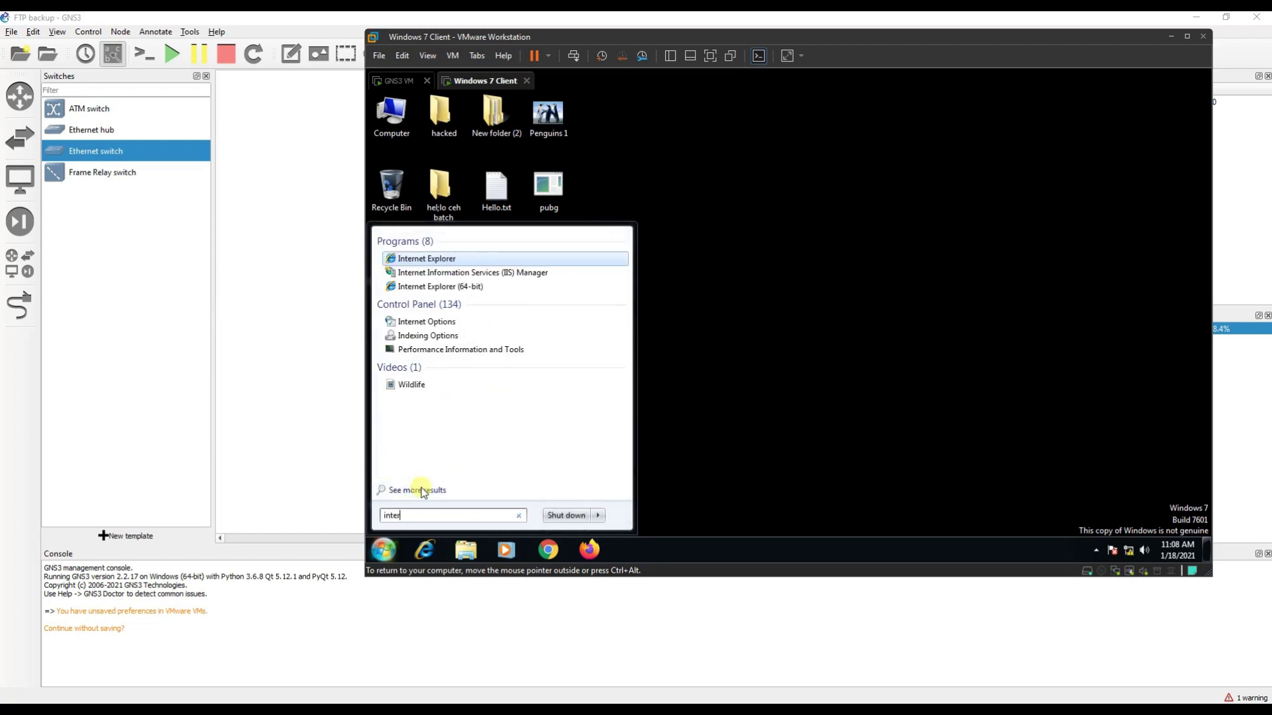
left_click(510, 277)
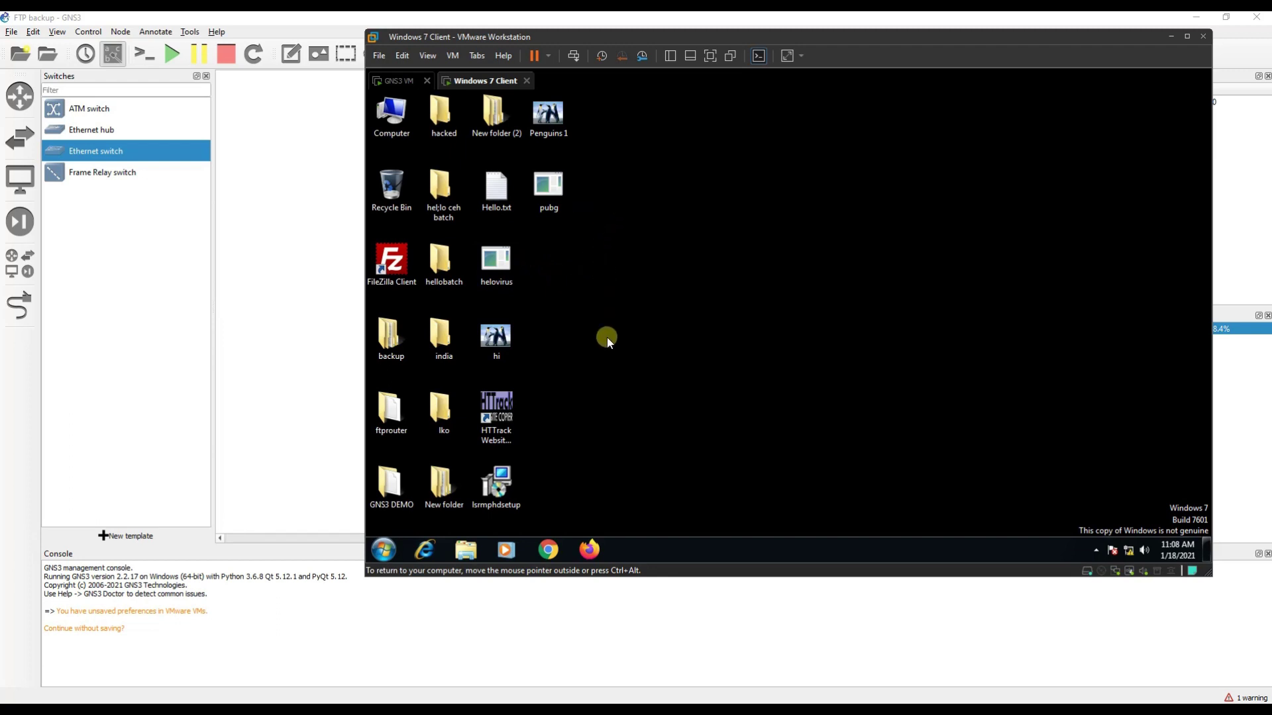
Create a desktop folder named 'Router_1 Backup'.
right_click(607, 360)
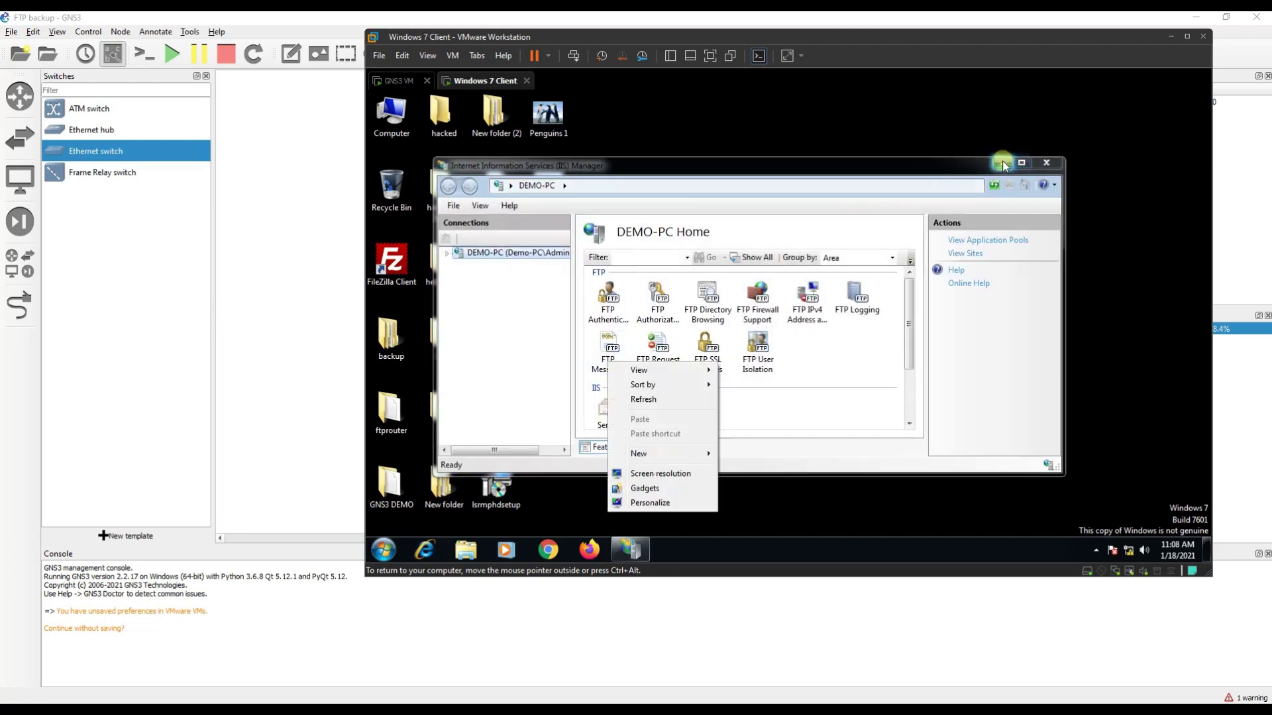
left_click(1003, 163)
right_click(735, 264)
mouse_move(795, 358)
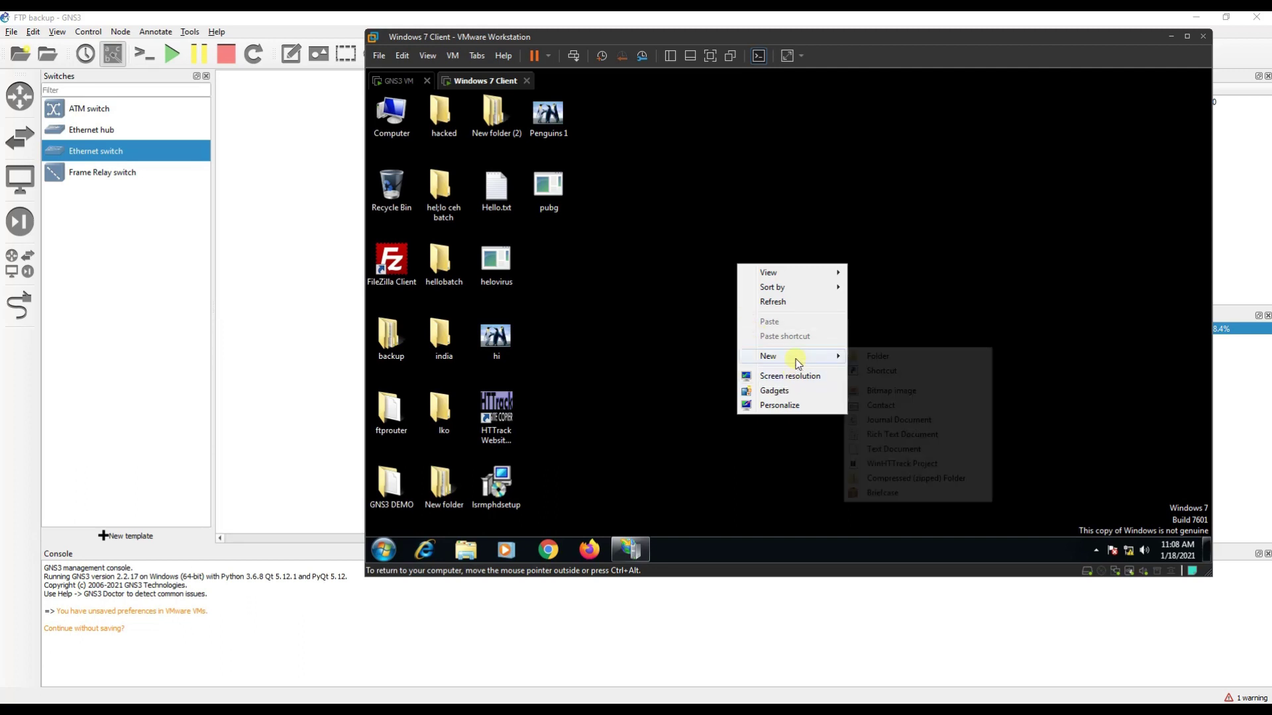
left_click(878, 357)
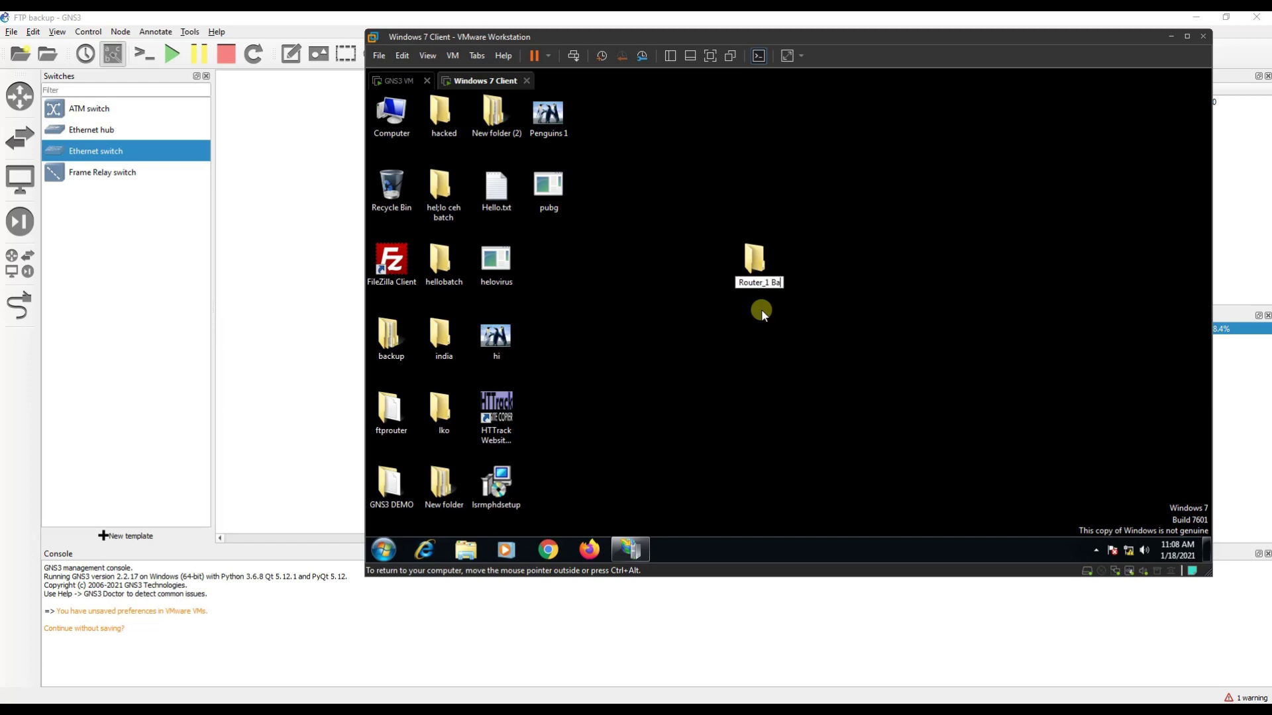
type("Router_1 Backup")
key("Return")
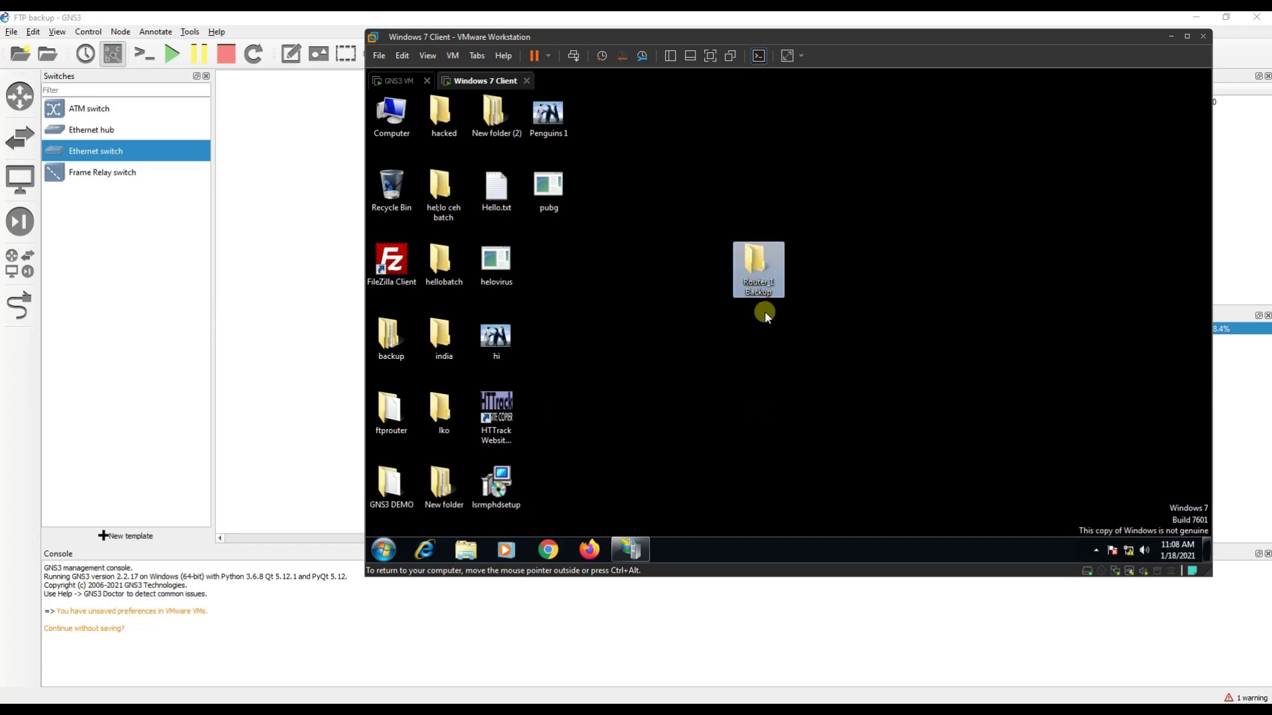
Share the Router_1 Backup folder with Everyone at Read/Write permission.
right_click(757, 276)
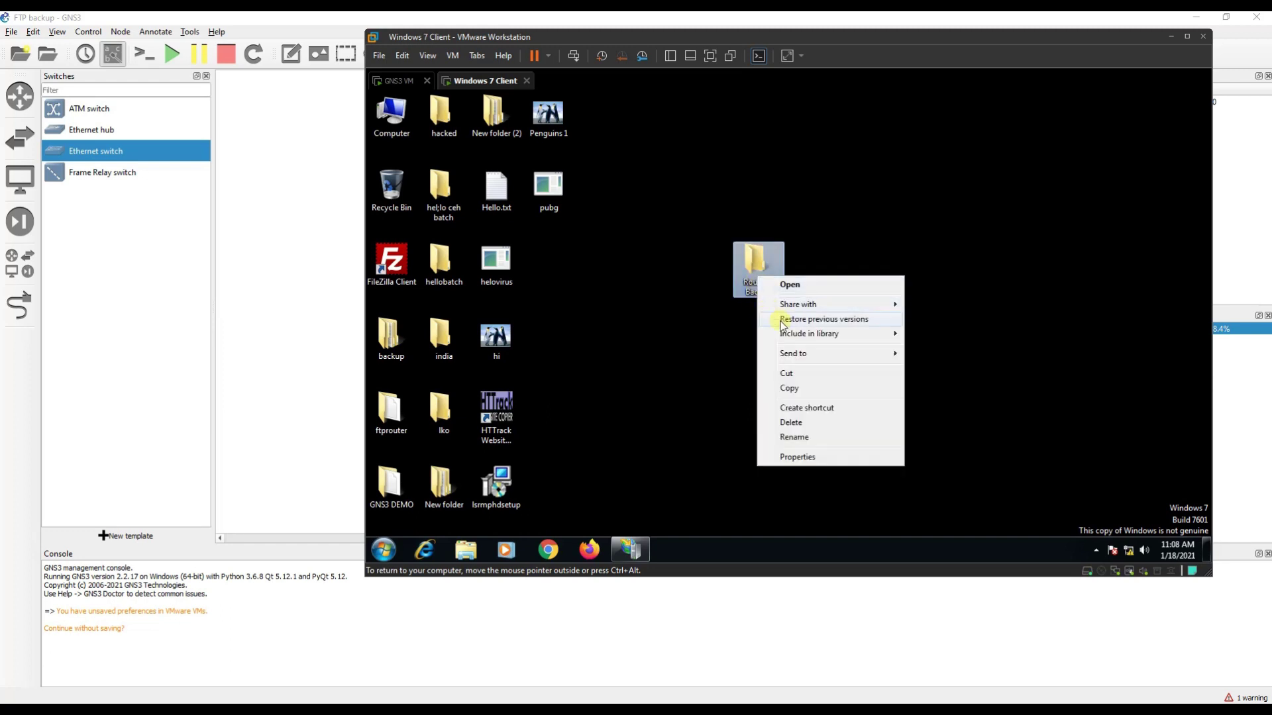
left_click(800, 457)
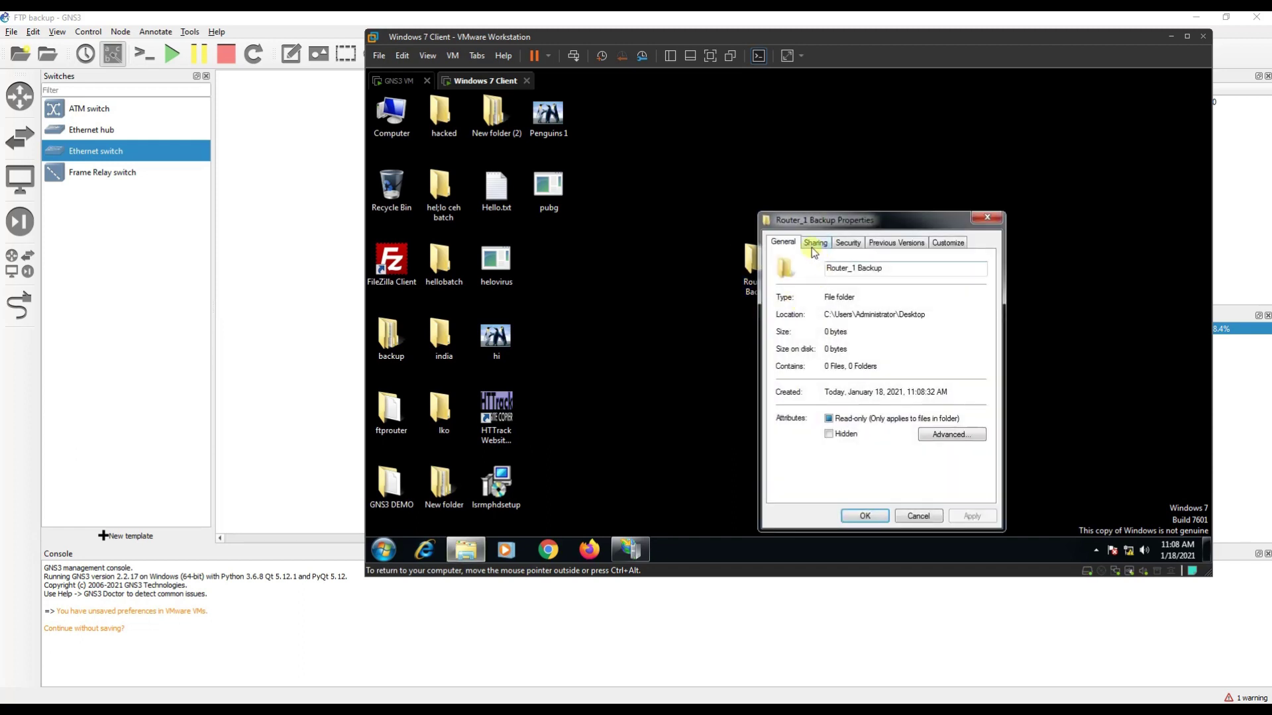
left_click(814, 244)
left_click_drag(812, 222, 588, 152)
left_click(590, 265)
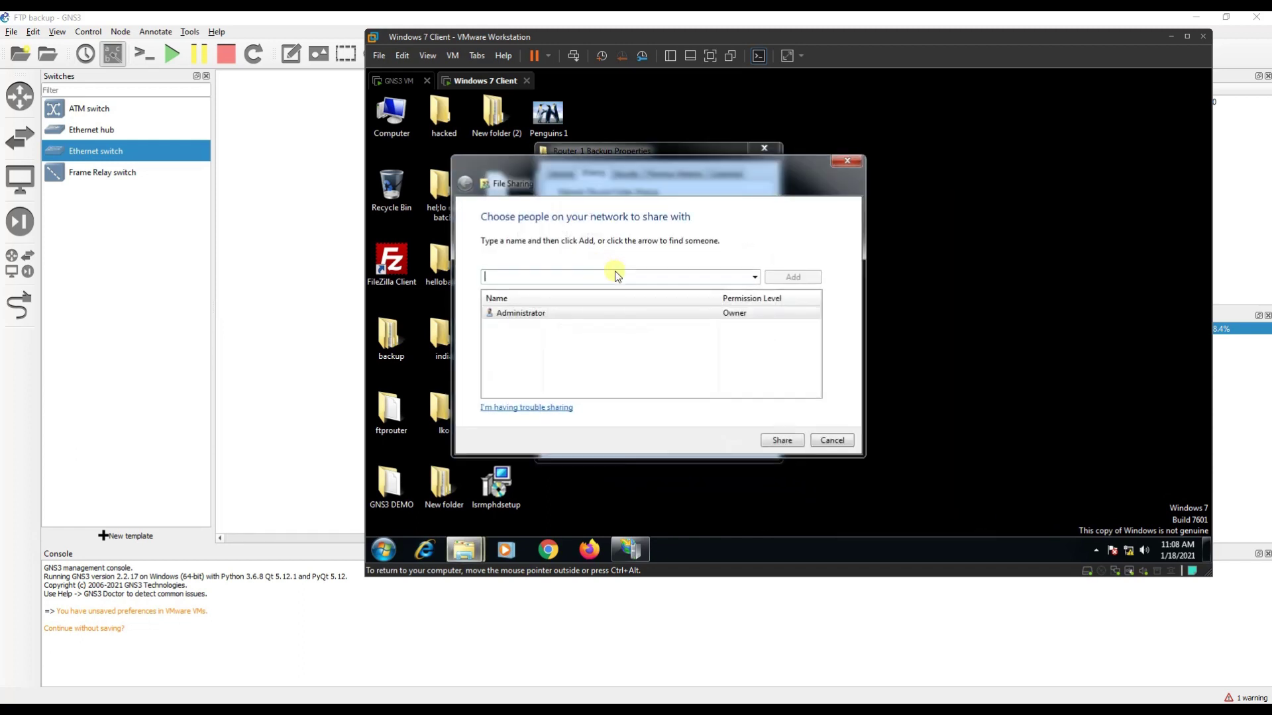
left_click(755, 277)
left_click(735, 286)
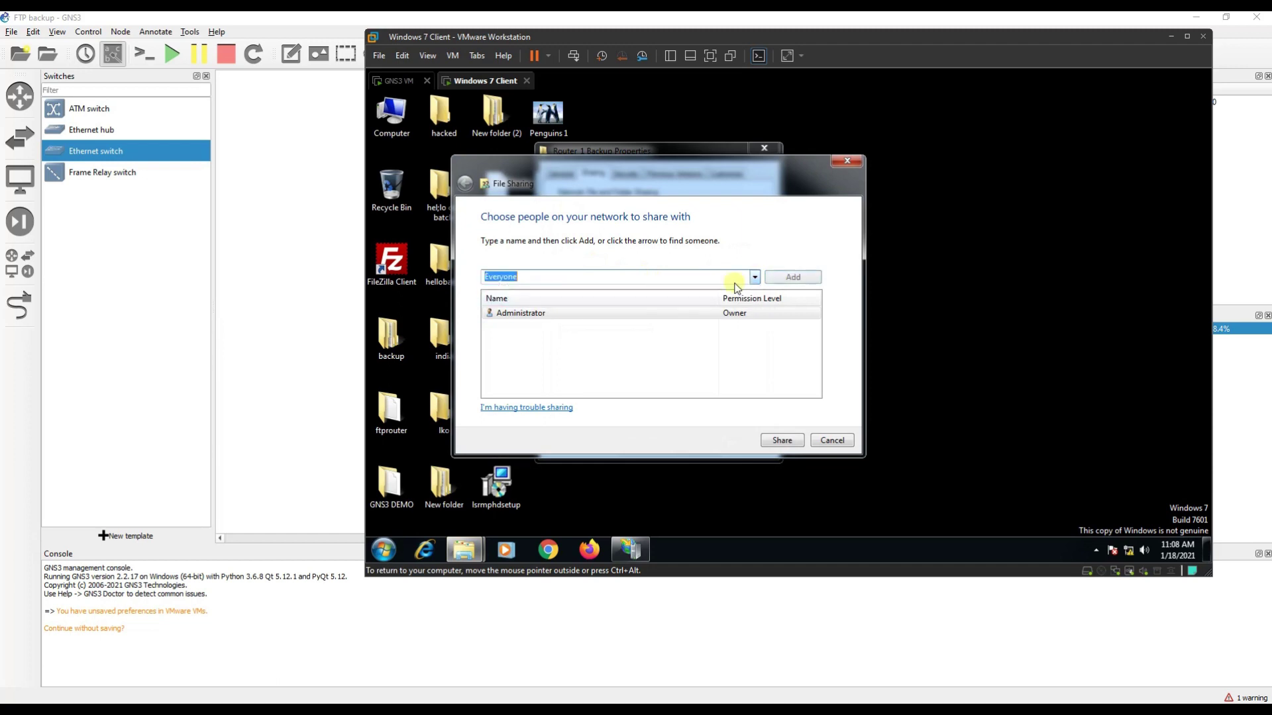
left_click(795, 277)
left_click(755, 327)
left_click(789, 342)
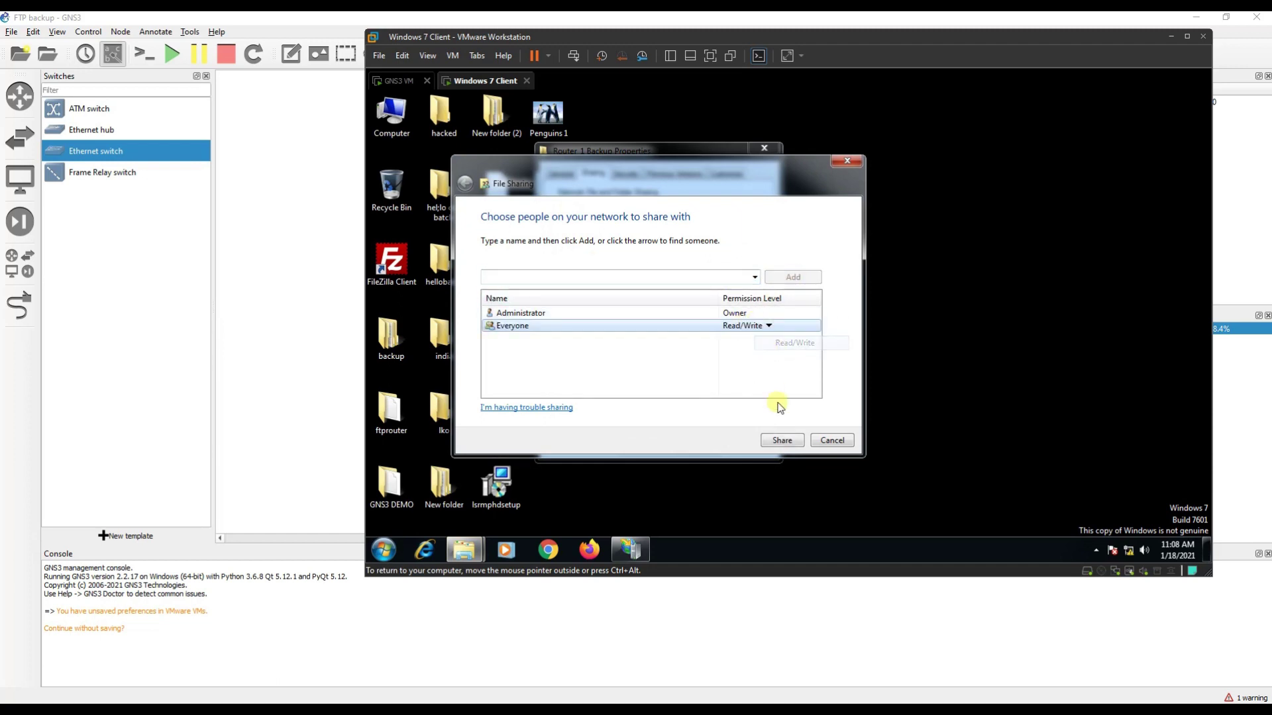
left_click(783, 440)
left_click(826, 438)
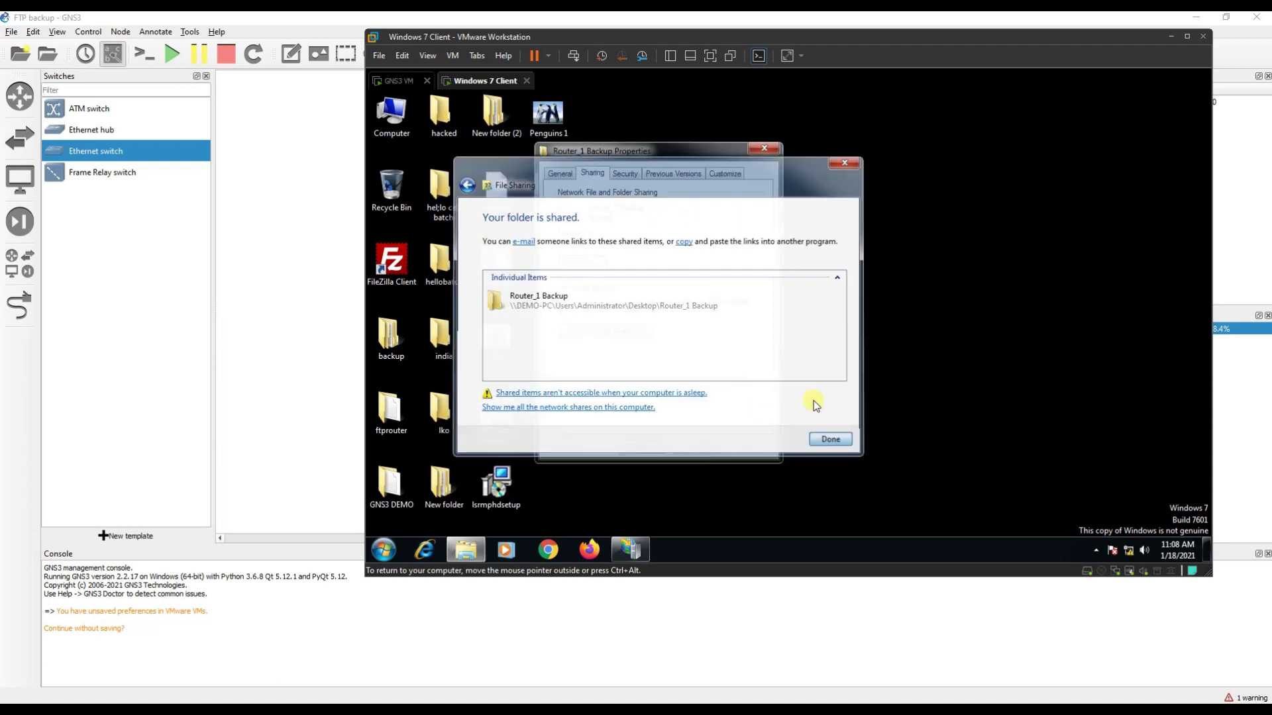
In Advanced Sharing, enable 'Share this folder' and give Everyone Full Control.
left_click(621, 332)
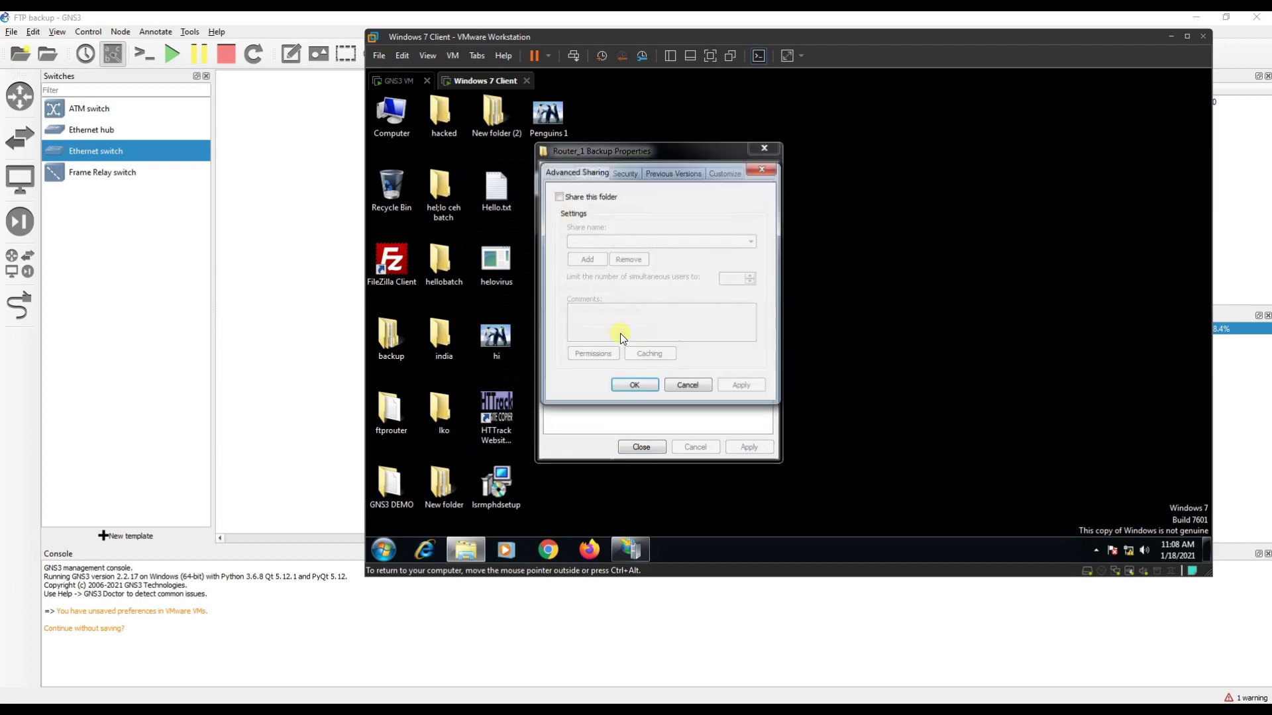
left_click(568, 197)
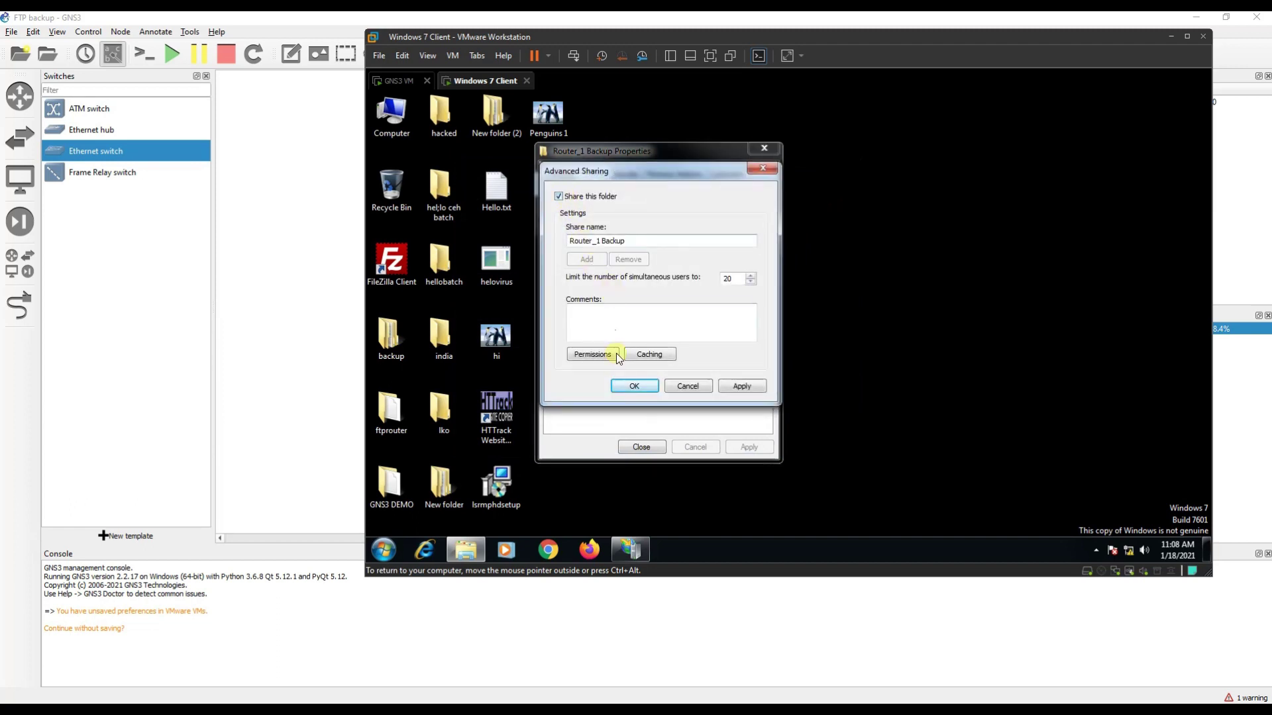
left_click(593, 354)
left_click(713, 342)
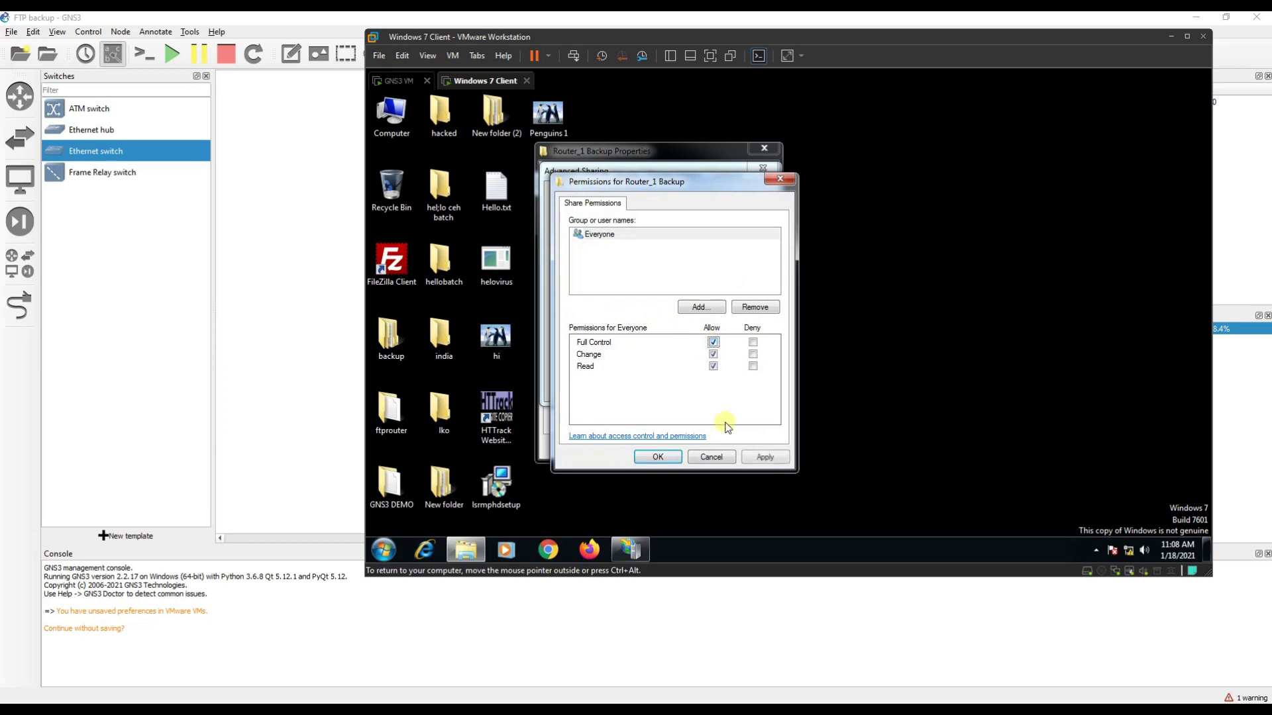
left_click(649, 460)
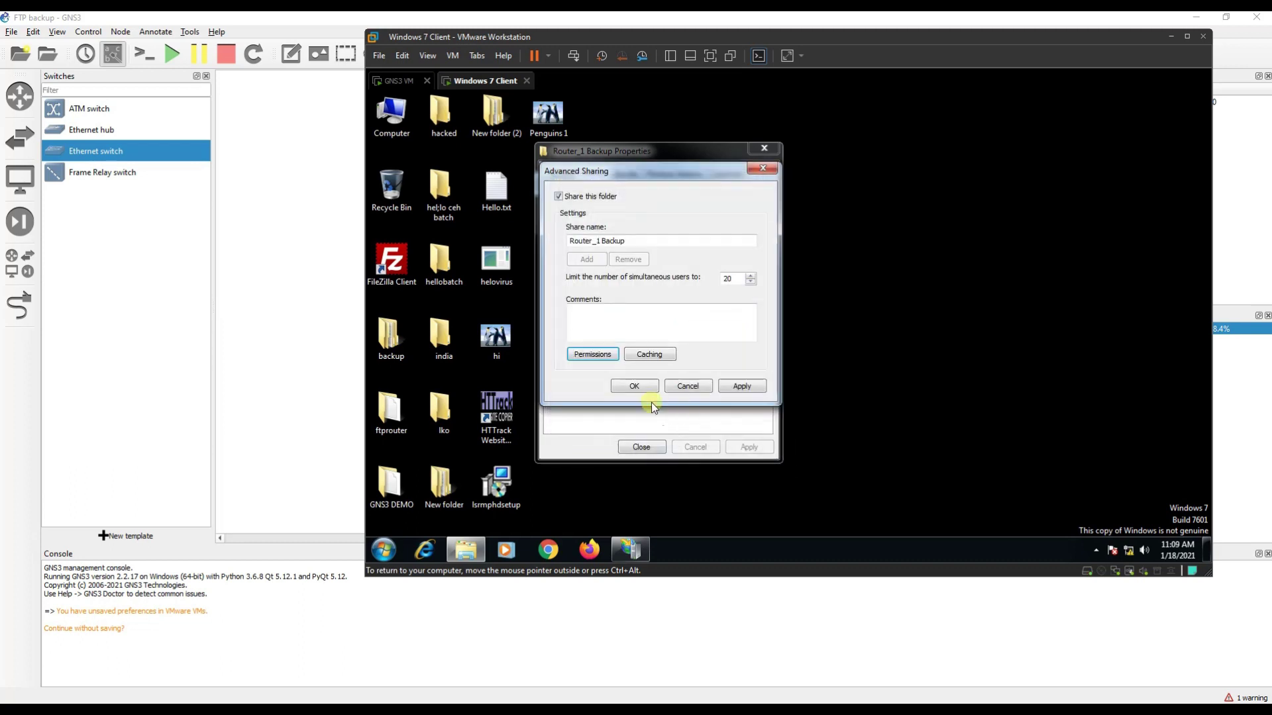
left_click(648, 386)
left_click(643, 447)
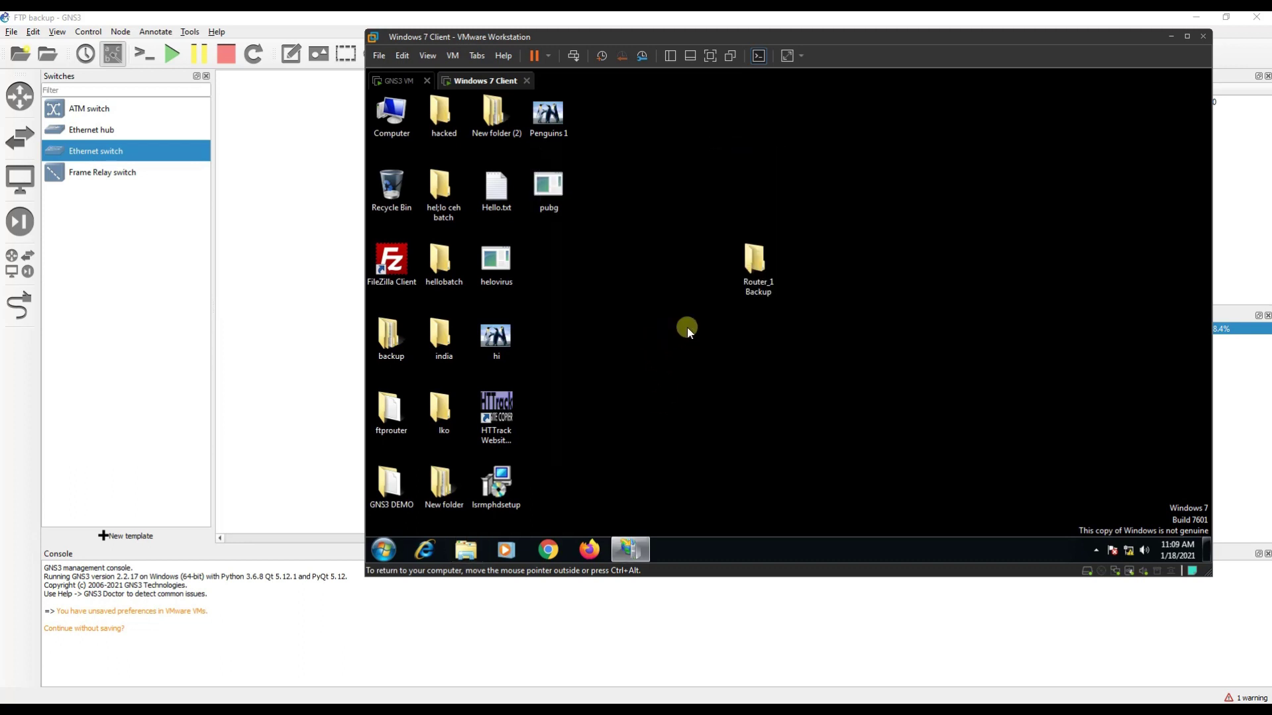
Enlarge IIS Manager and expand DEMO-PC's Sites list.
left_click(631, 549)
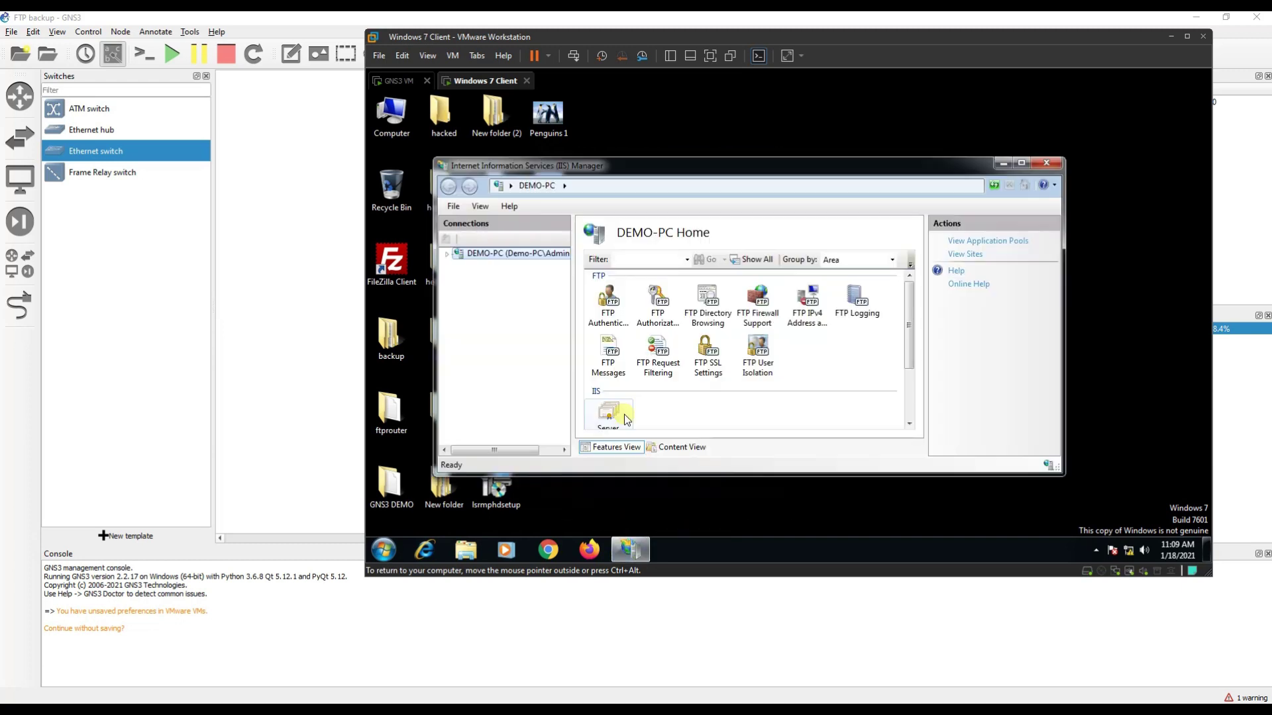
double_click(472, 258)
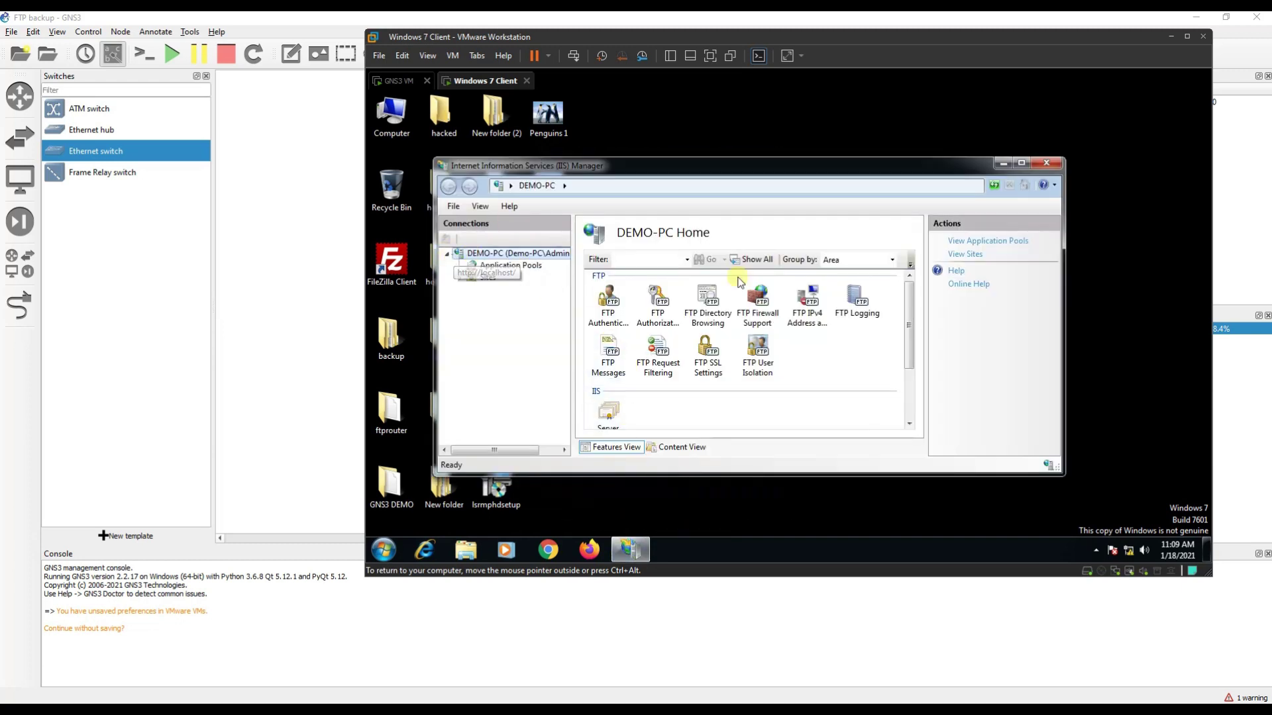
left_click_drag(705, 167, 655, 106)
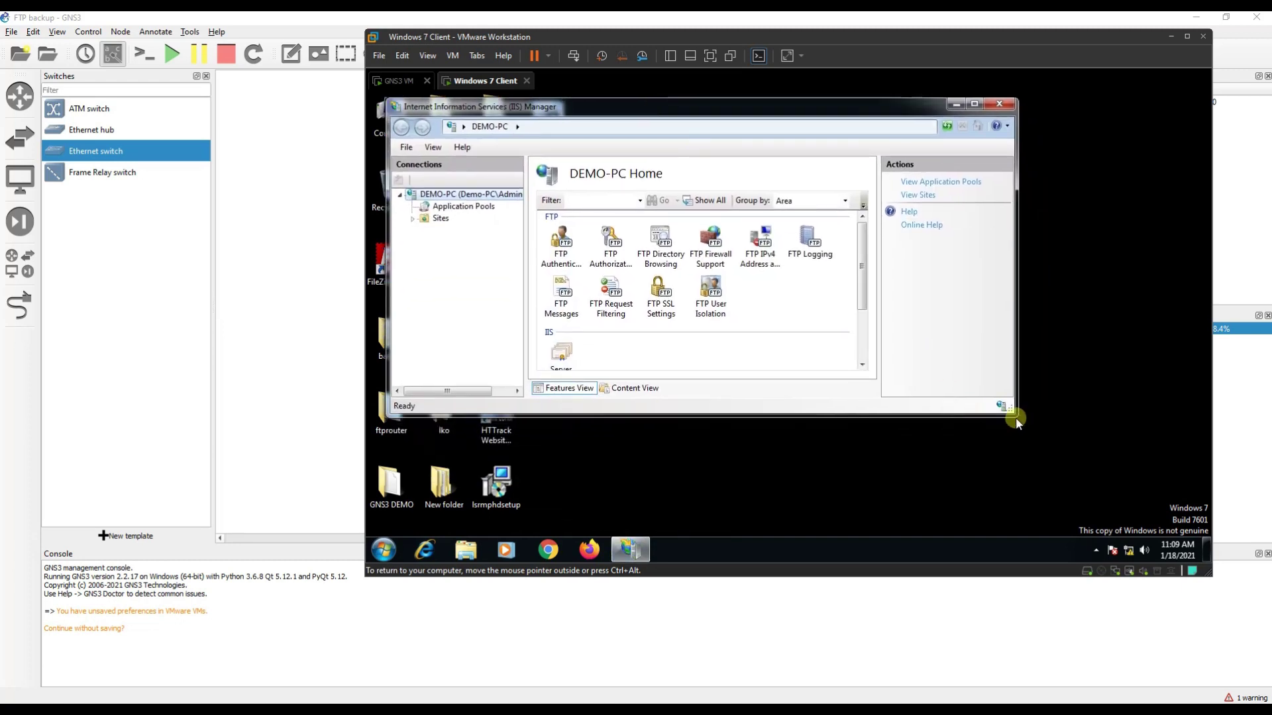
left_click_drag(1016, 417, 1151, 523)
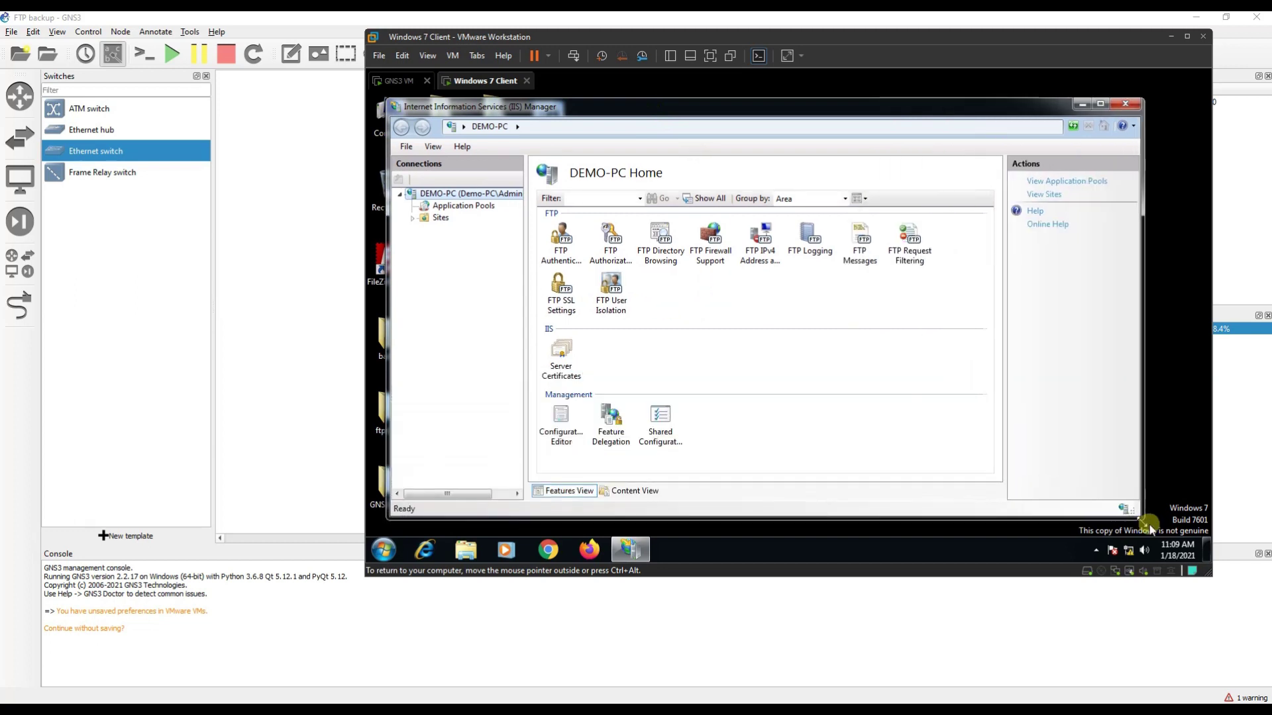
left_click(413, 219)
left_click(456, 242)
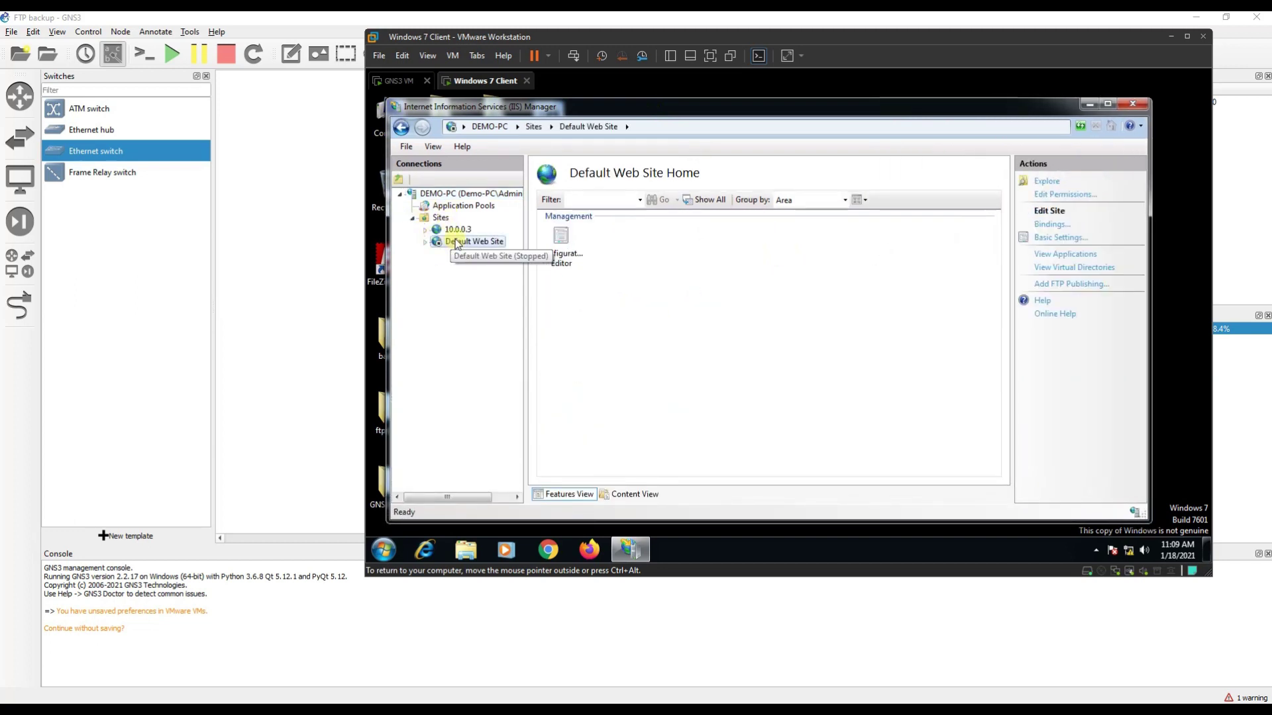
Remove the old 10.0.0.3 FTP site.
left_click(457, 229)
right_click(456, 230)
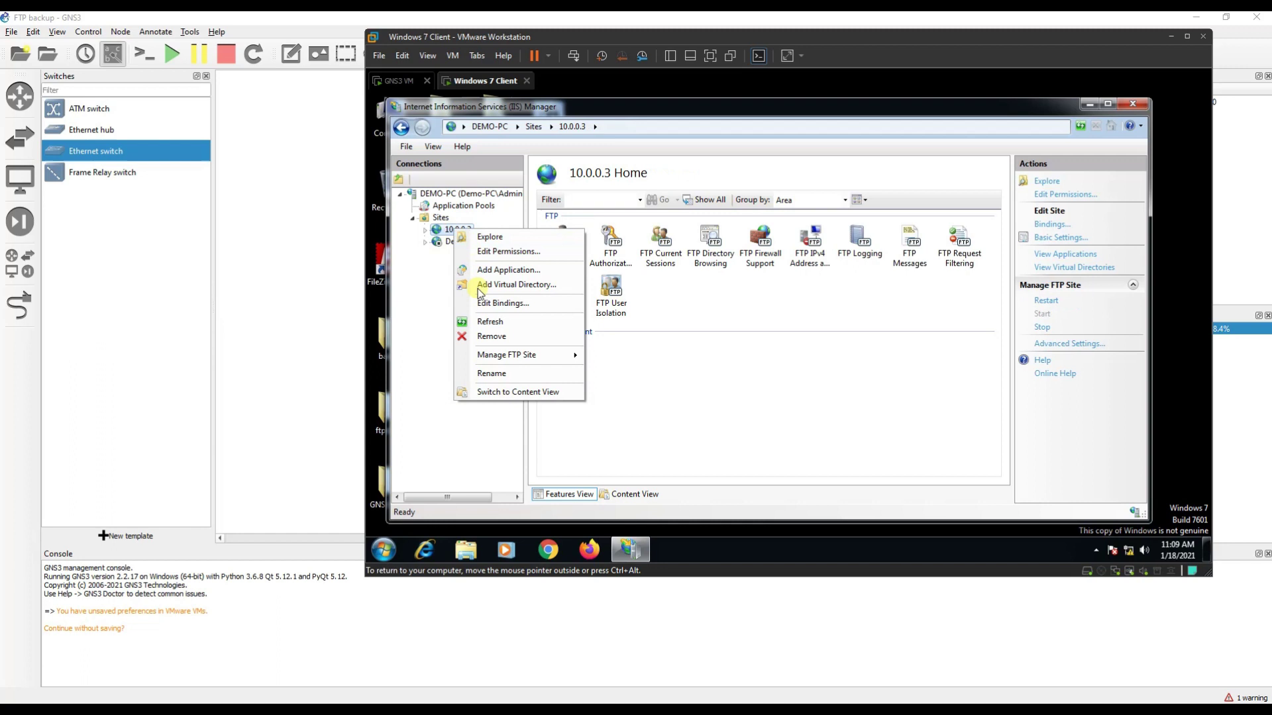
left_click(498, 336)
left_click(754, 364)
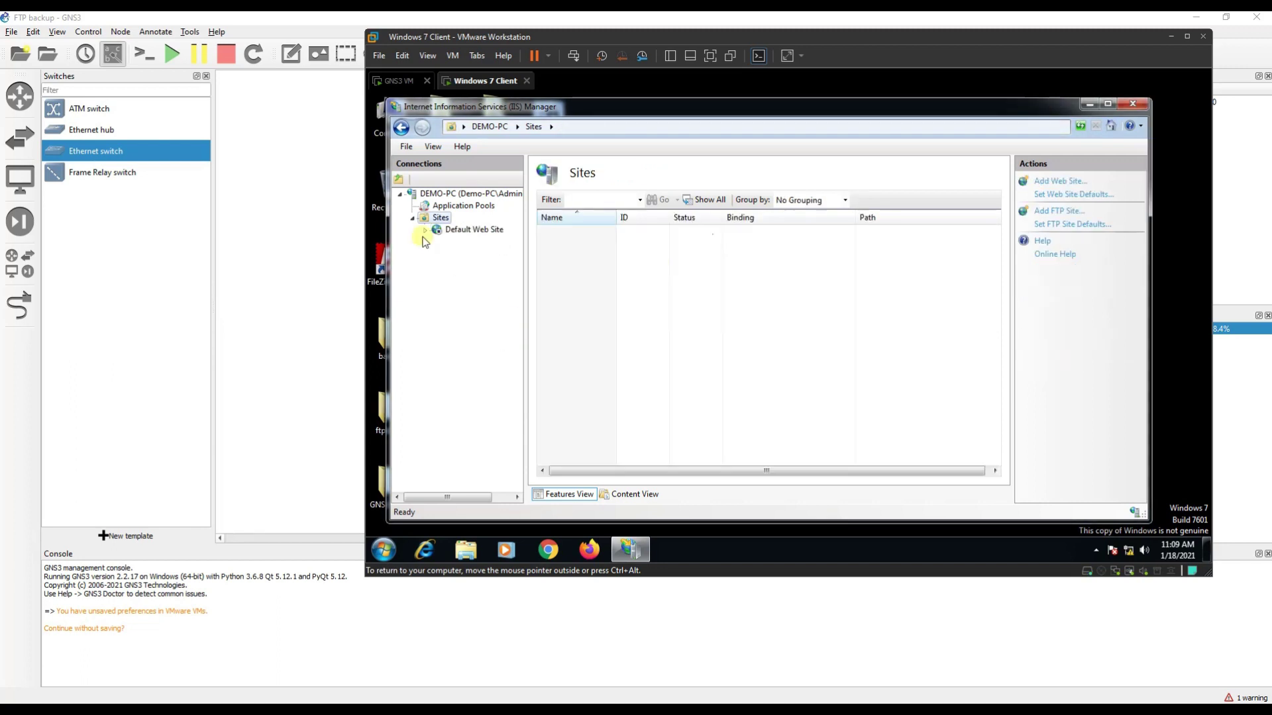
right_click(439, 220)
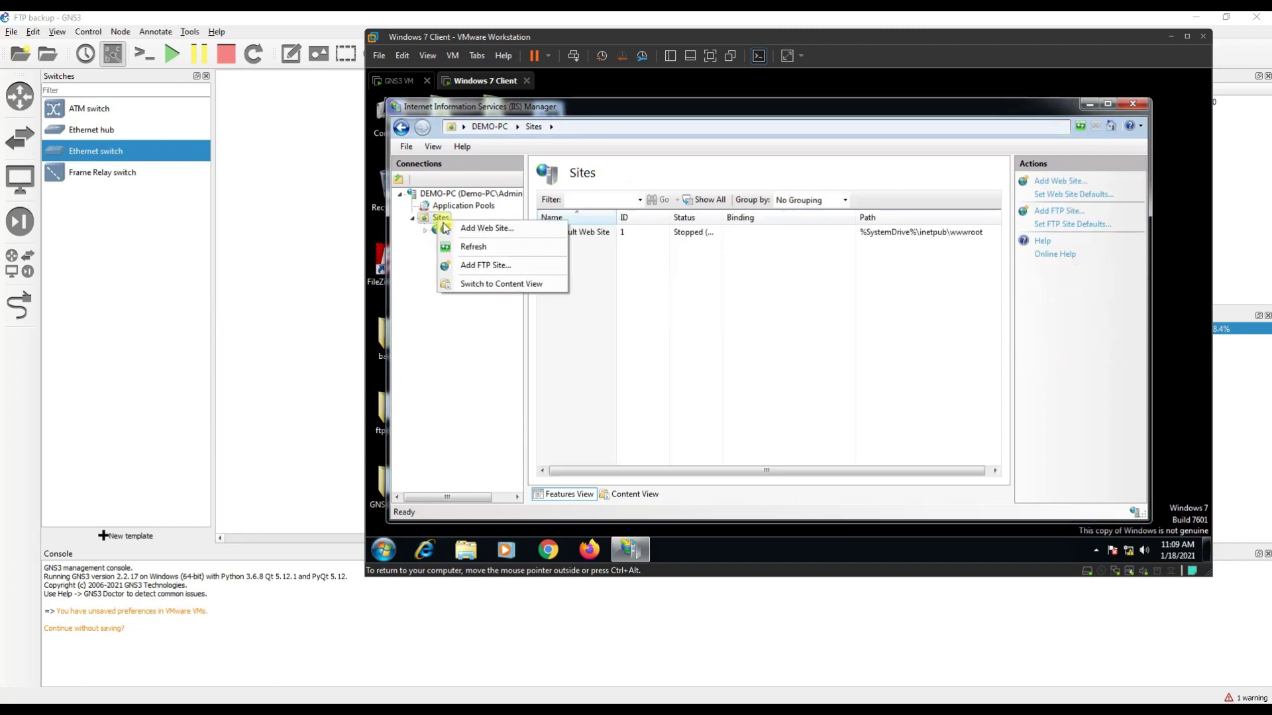
Start a new FTP site named 10.0.0.2 with physical path Desktop\Router_1 Backup.
left_click(493, 266)
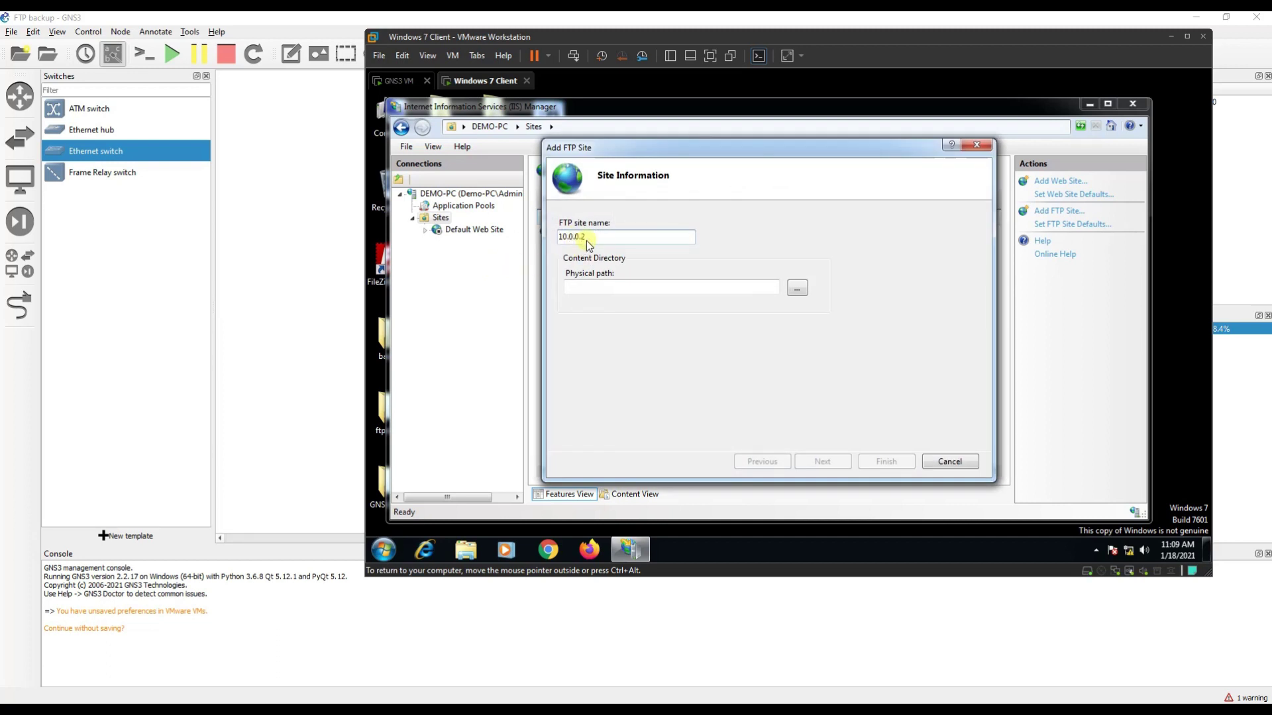
left_click(797, 288)
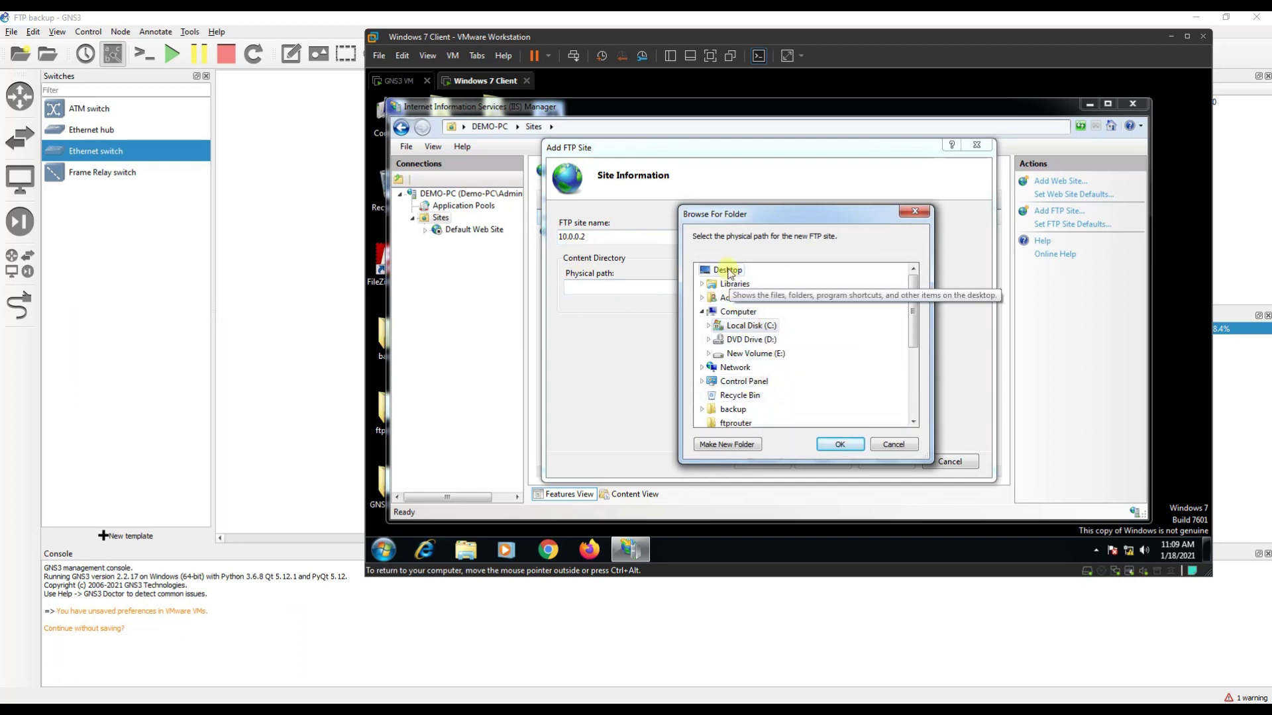
left_click(725, 270)
scroll(811, 338, "down", 3)
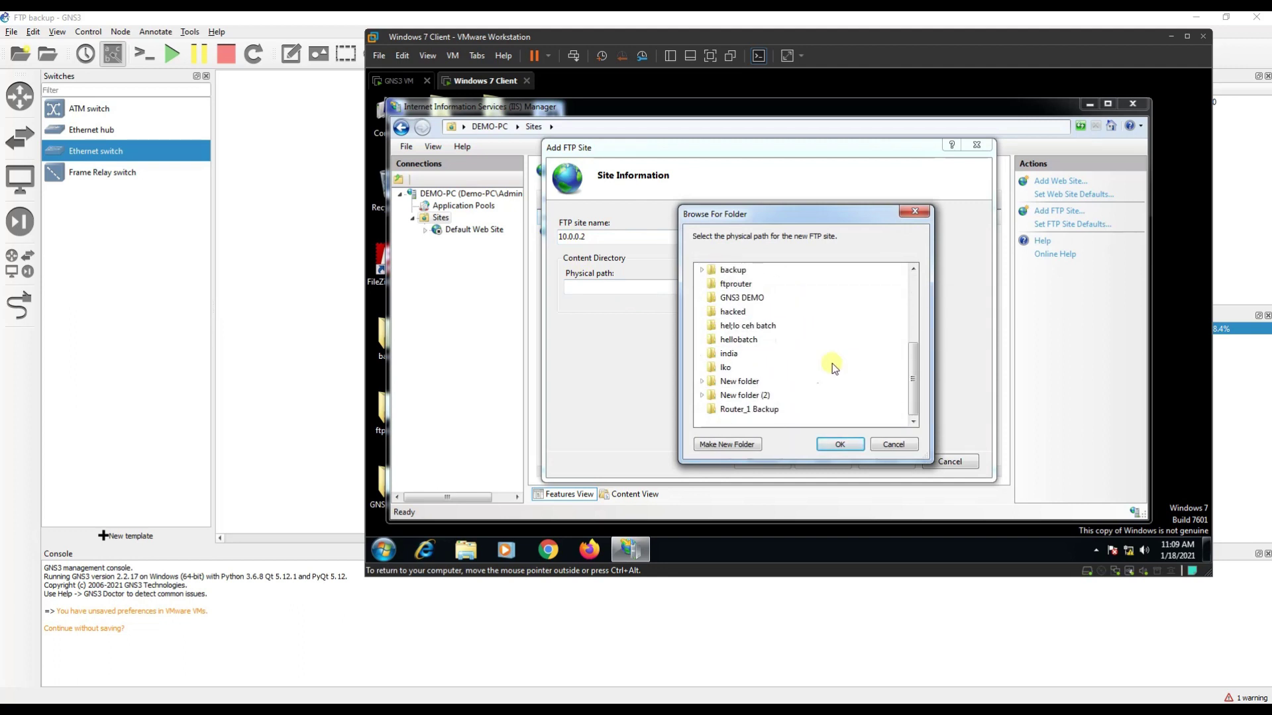
left_click(758, 410)
left_click(839, 444)
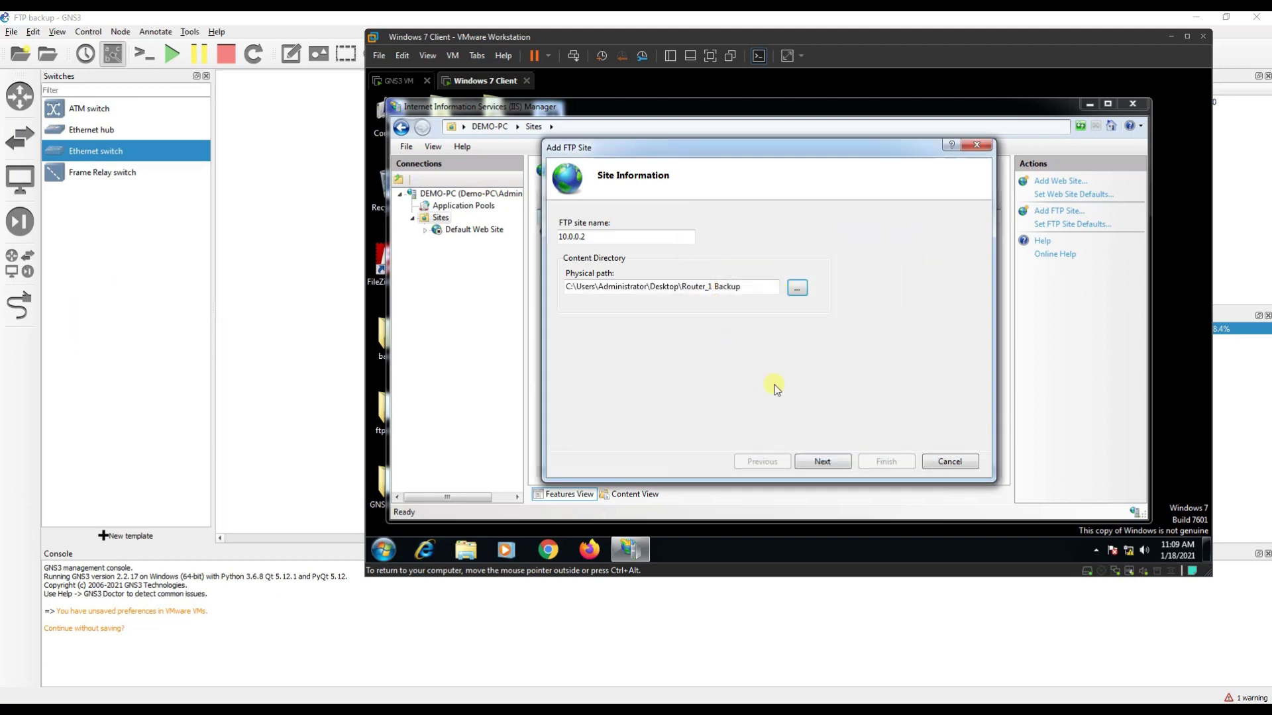
left_click(823, 466)
Bind the site to IP 10.0.0.2 on port 21 with No SSL.
left_click(726, 252)
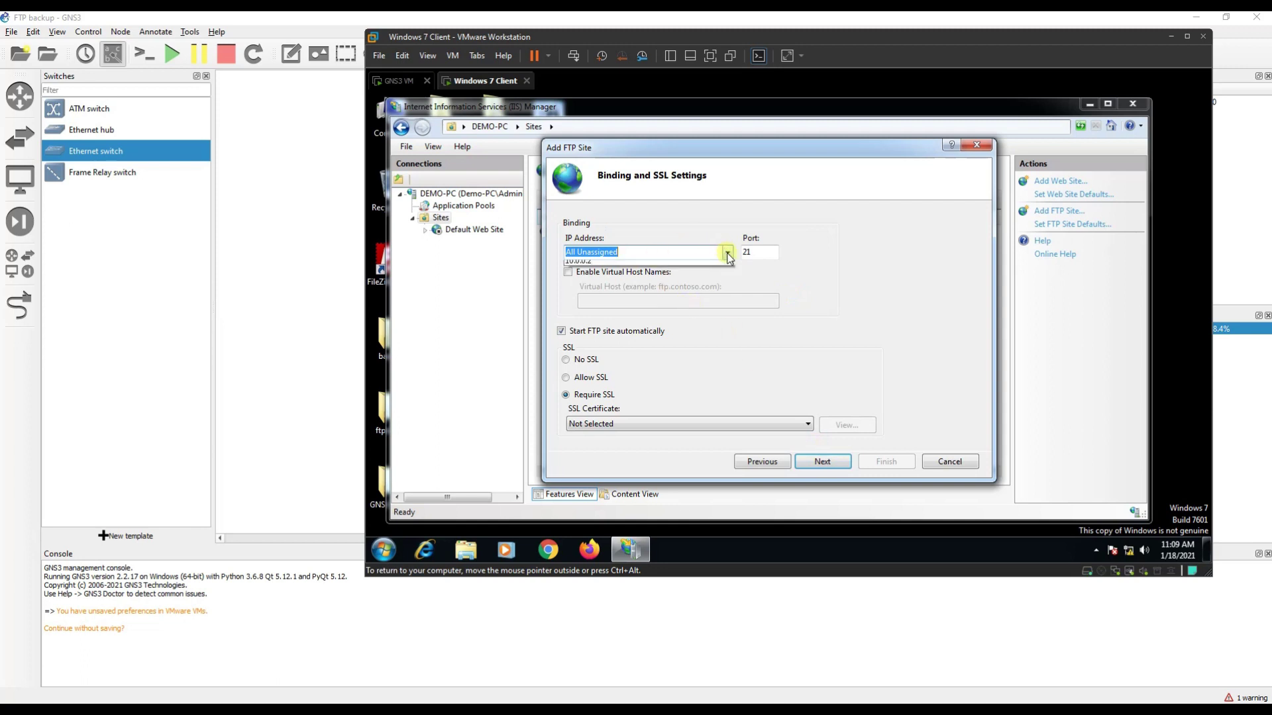
left_click(604, 276)
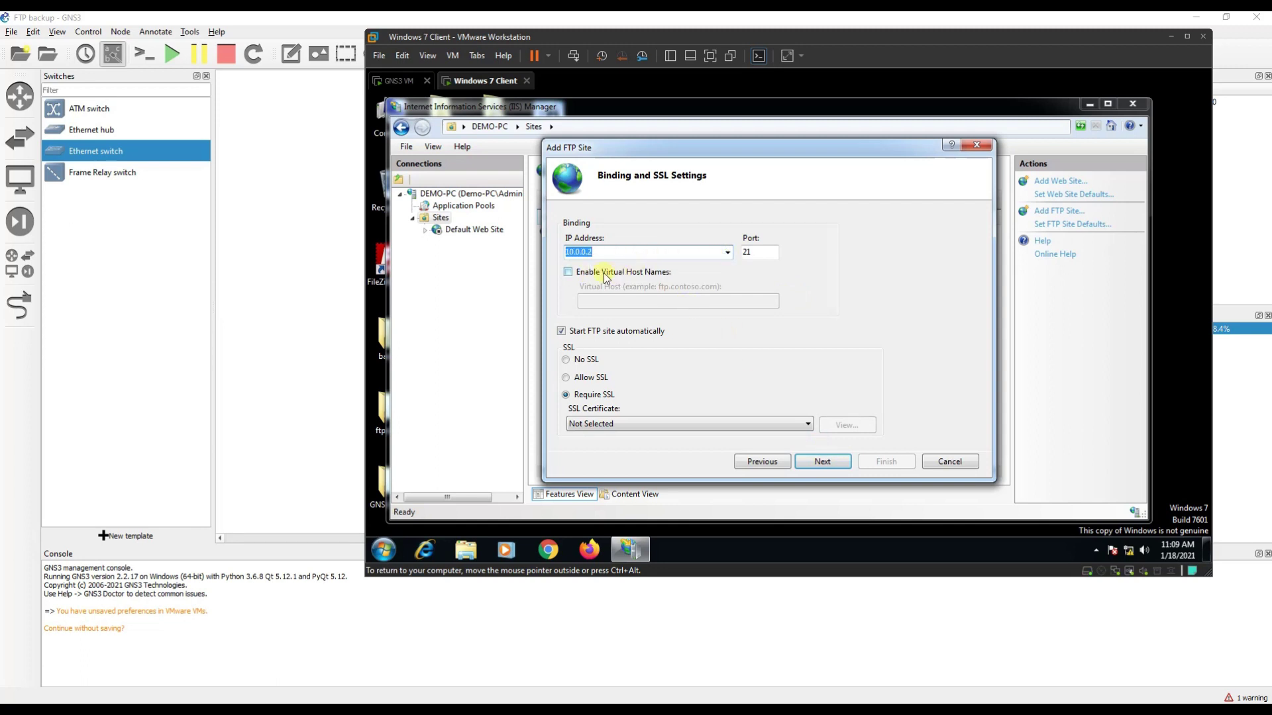
left_click(566, 360)
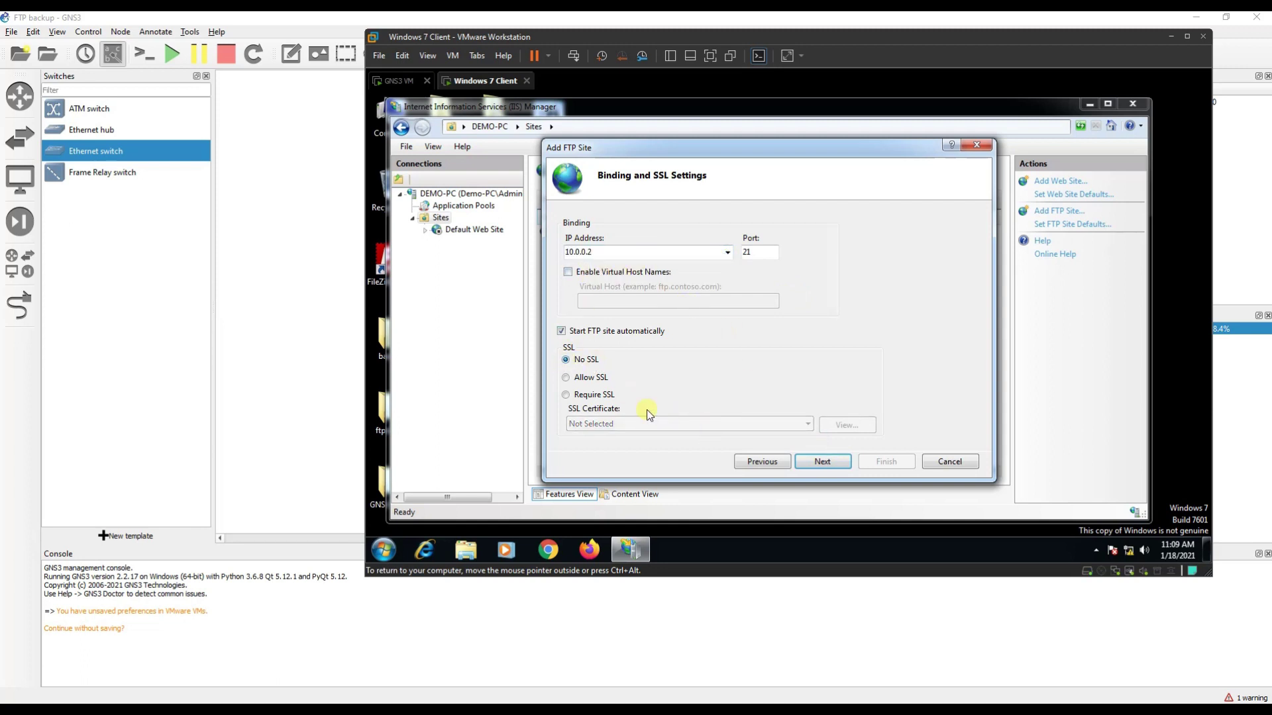
left_click(825, 465)
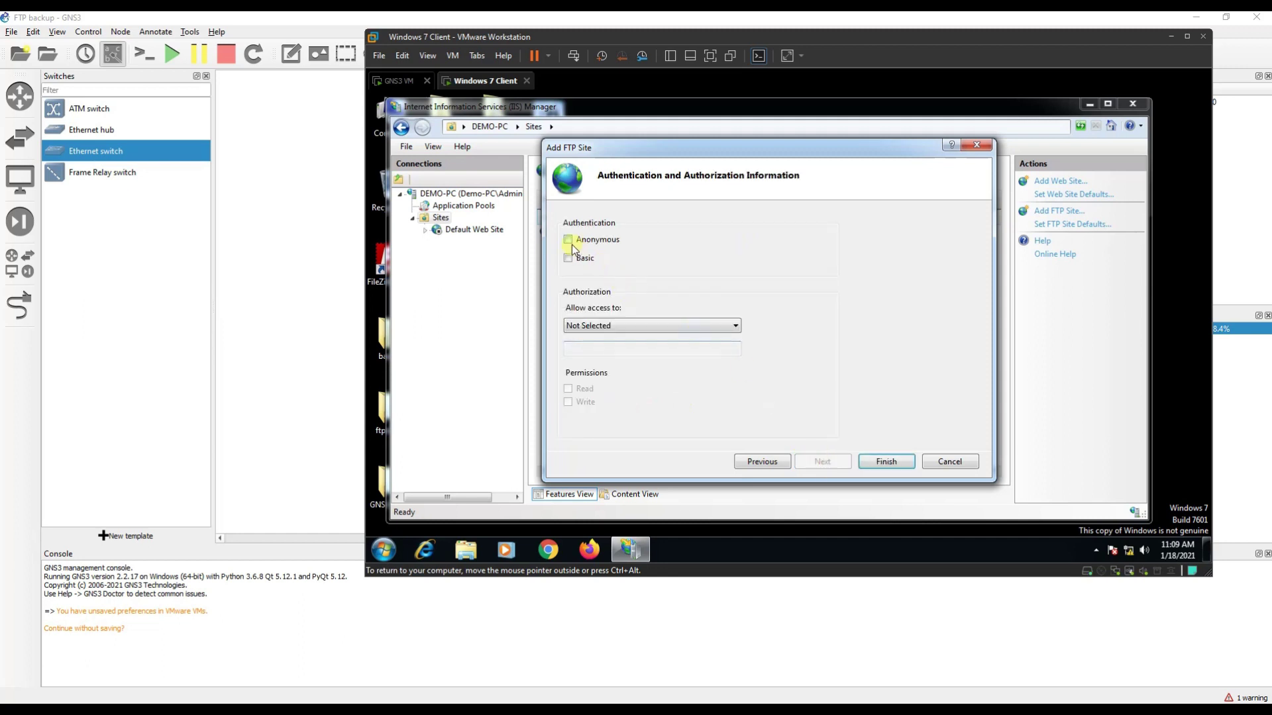
Give all users Read and Write permission and finish creating the 10.0.0.2 site.
left_click(596, 324)
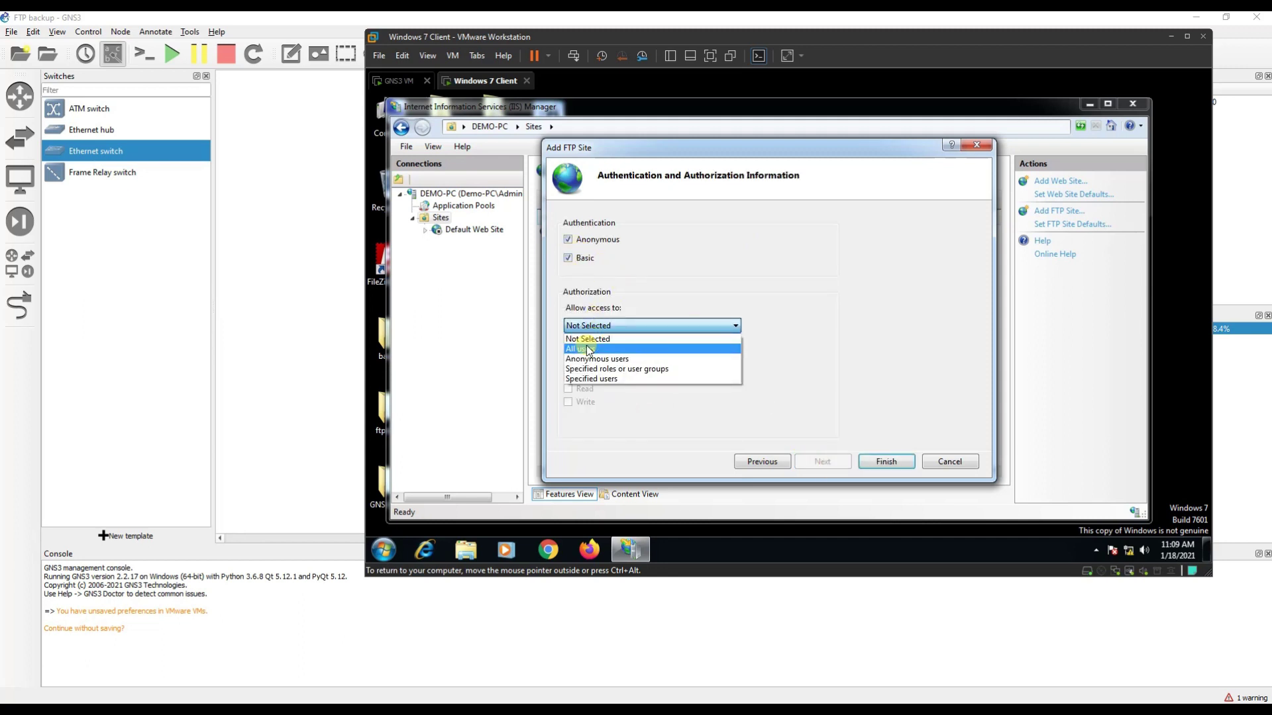
left_click(593, 348)
left_click(568, 389)
left_click(568, 402)
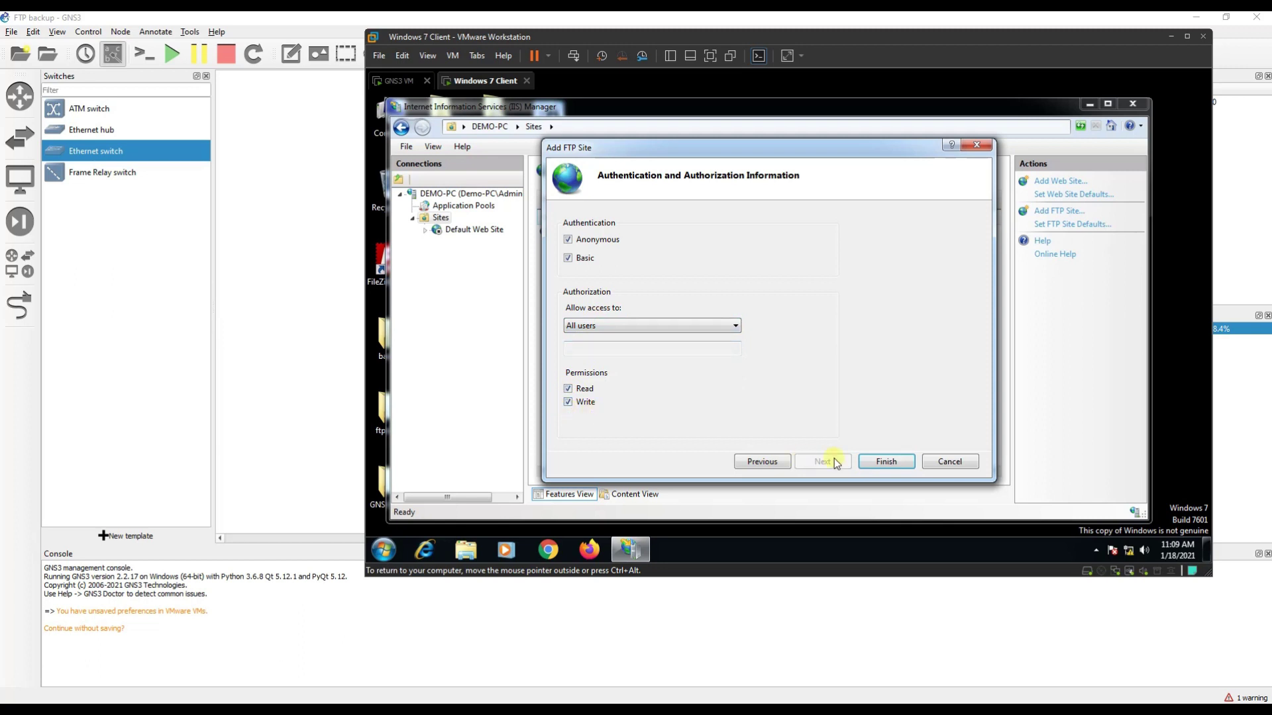
left_click(887, 462)
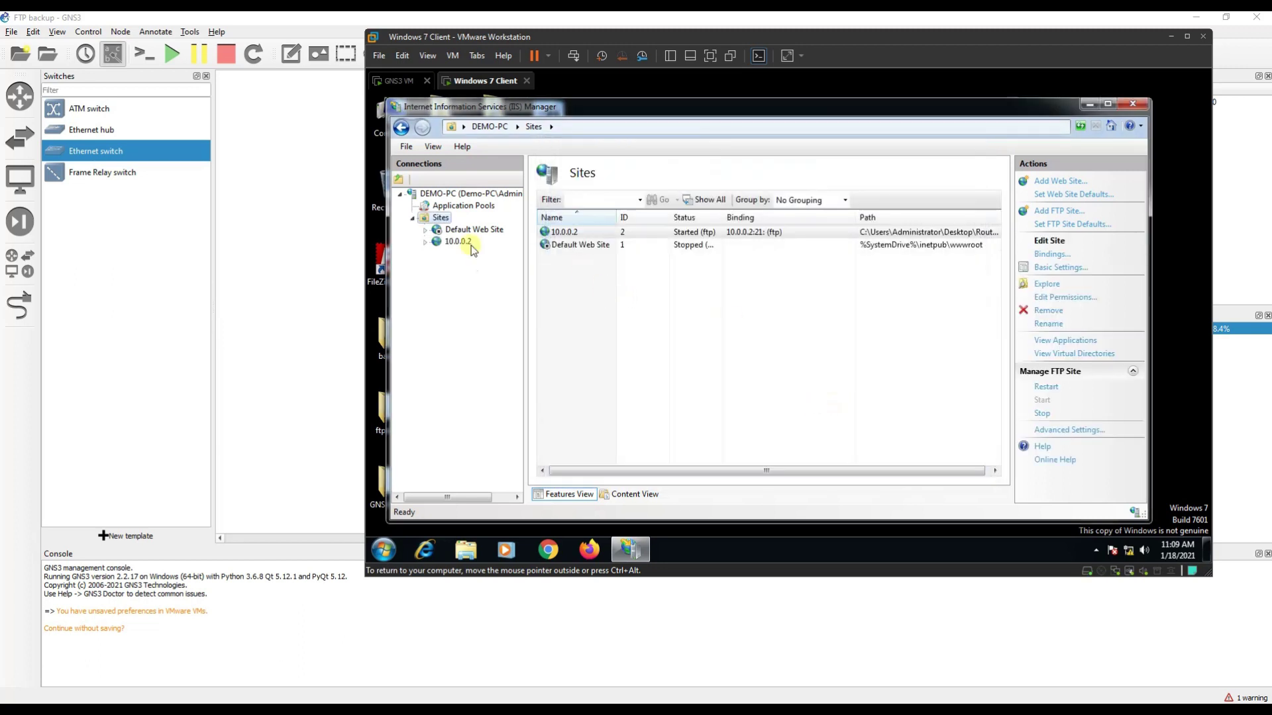
left_click(456, 242)
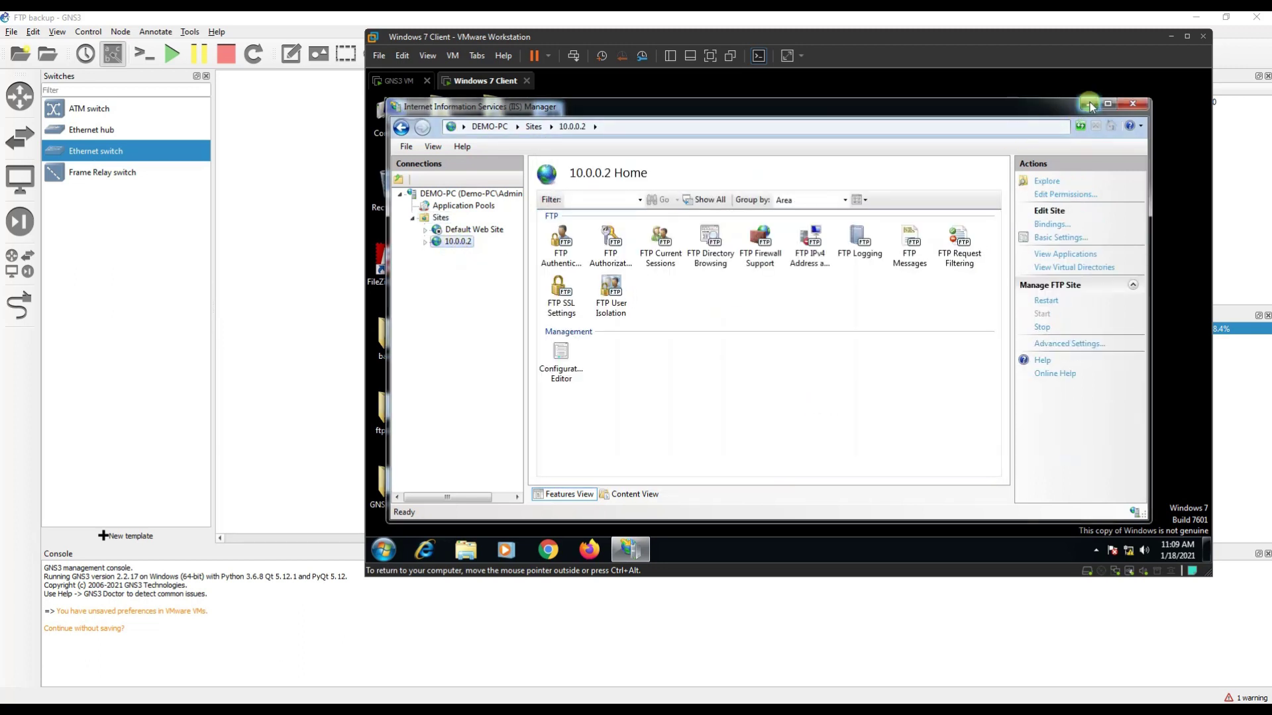
Load ftp://10.0.0.2 in Firefox, declining the default-browser prompt, then minimize Firefox to the desktop.
left_click(1089, 105)
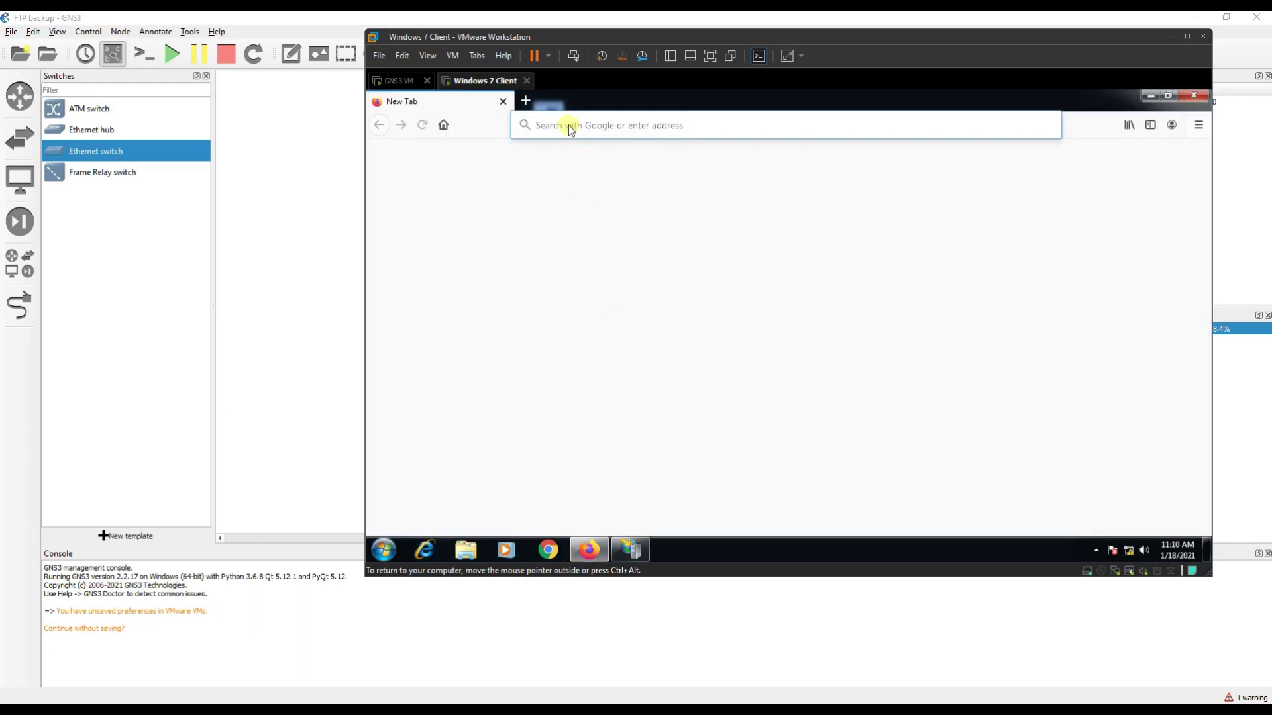
type("ftp://")
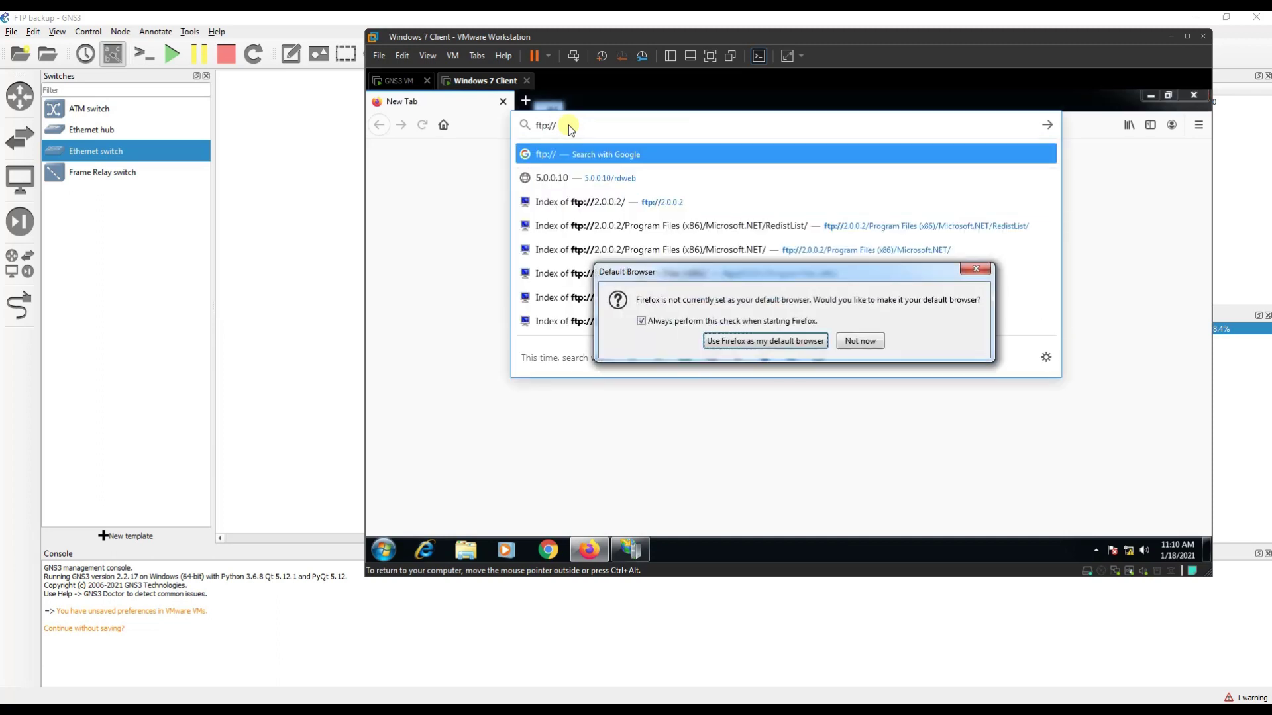
left_click(860, 342)
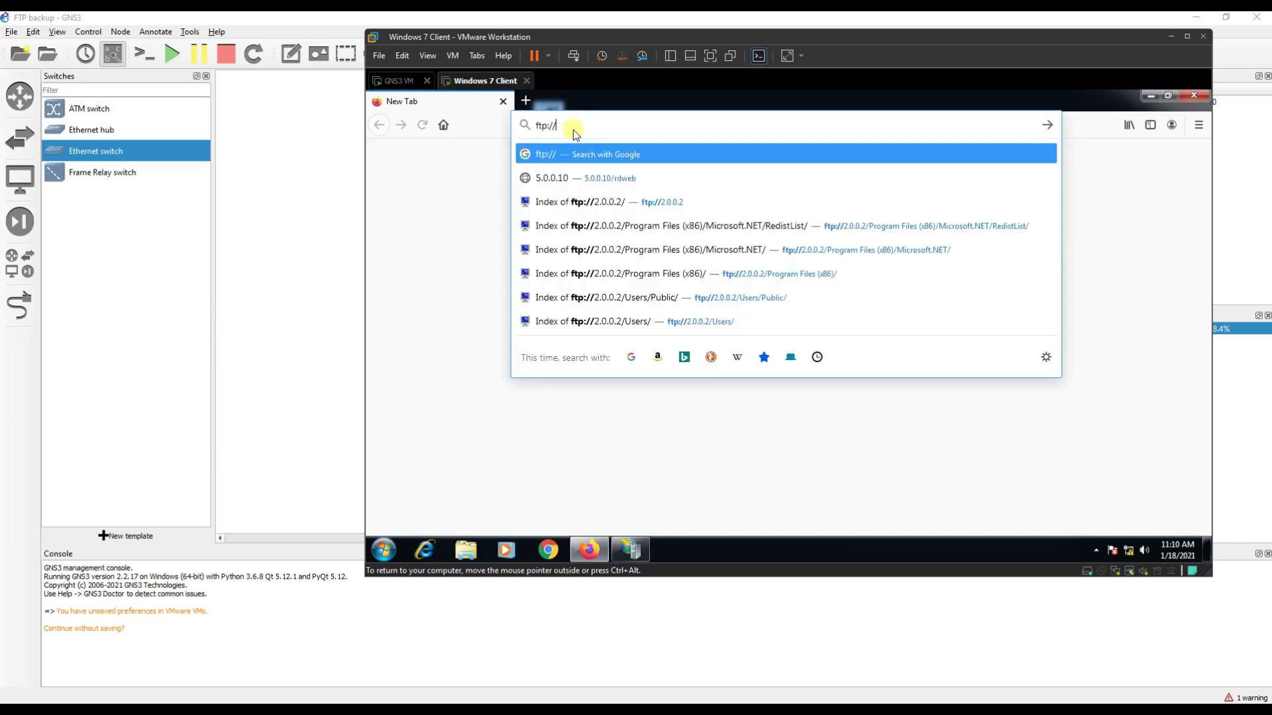
type("10.0.0.2")
key("Return")
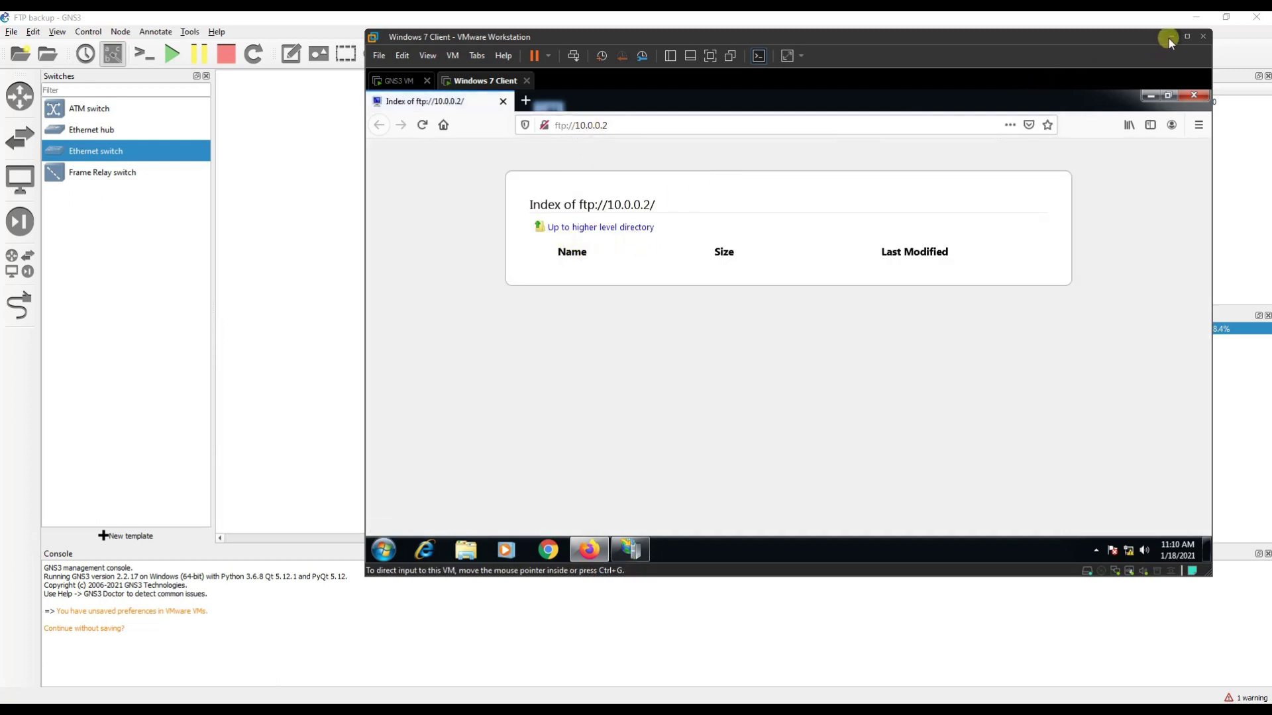
left_click(1151, 96)
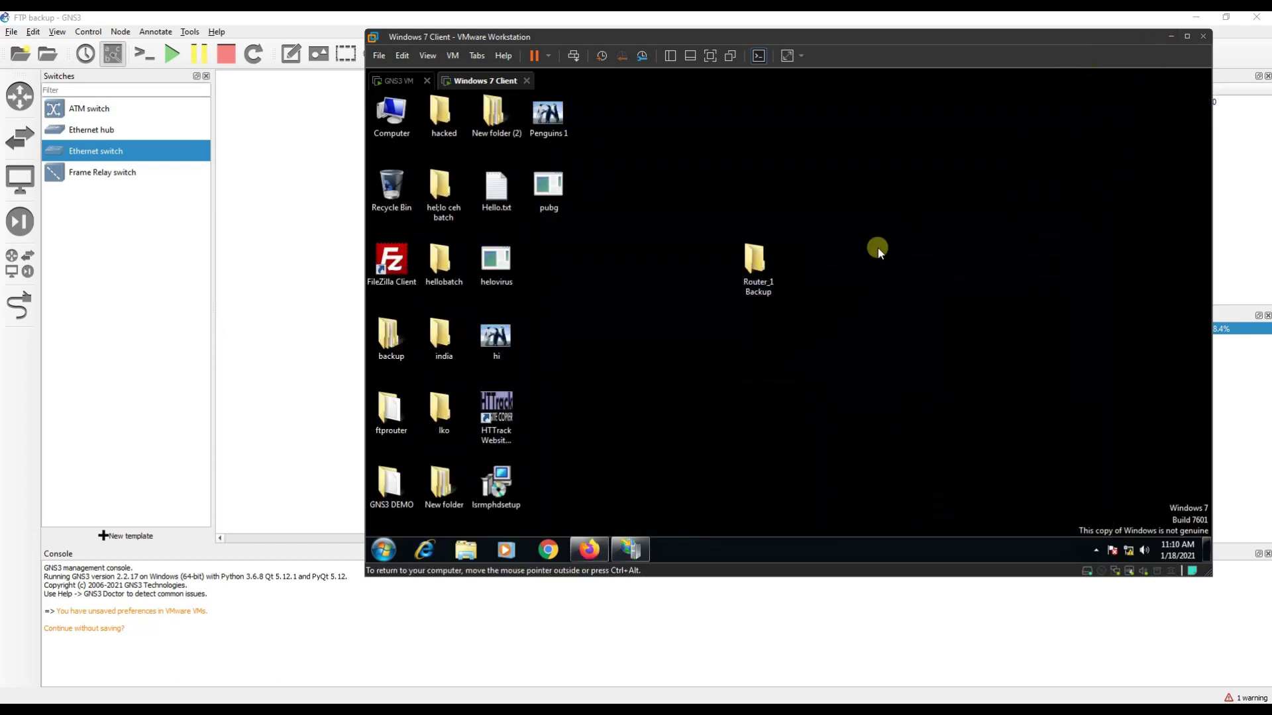
Open R1's console in GNS3 and run copy running-config ftp.
left_click(318, 259)
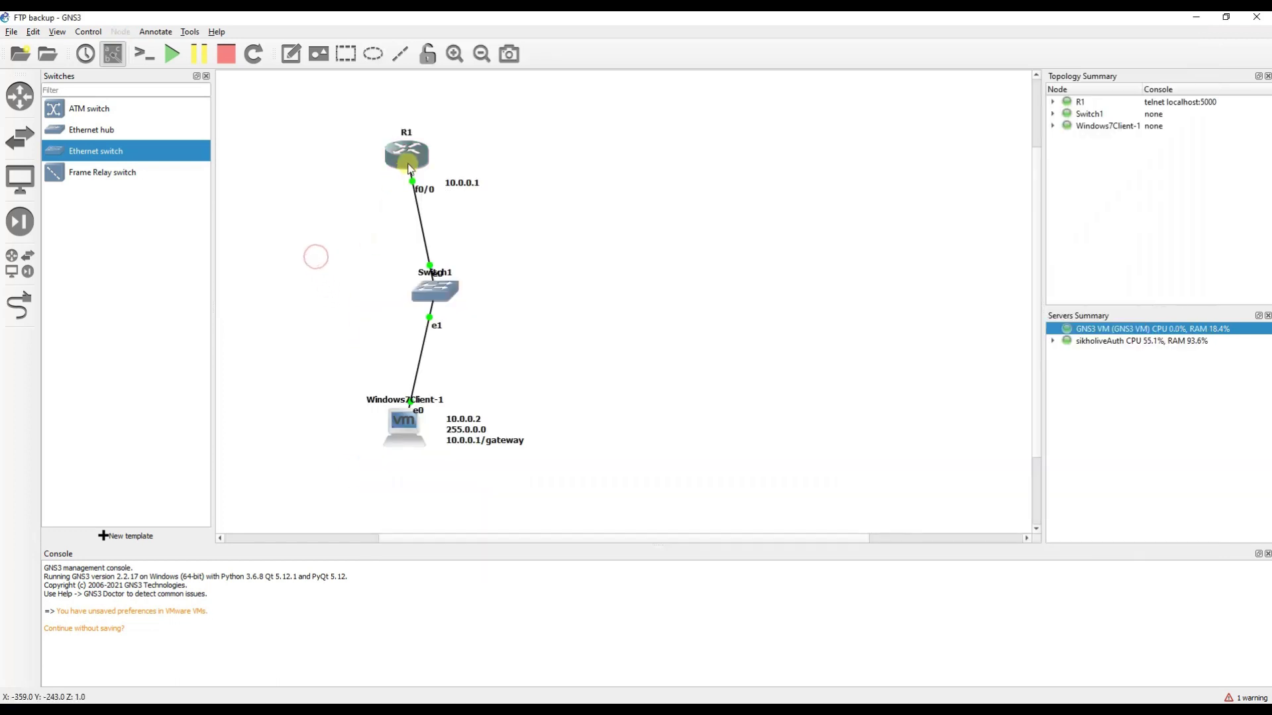
right_click(408, 167)
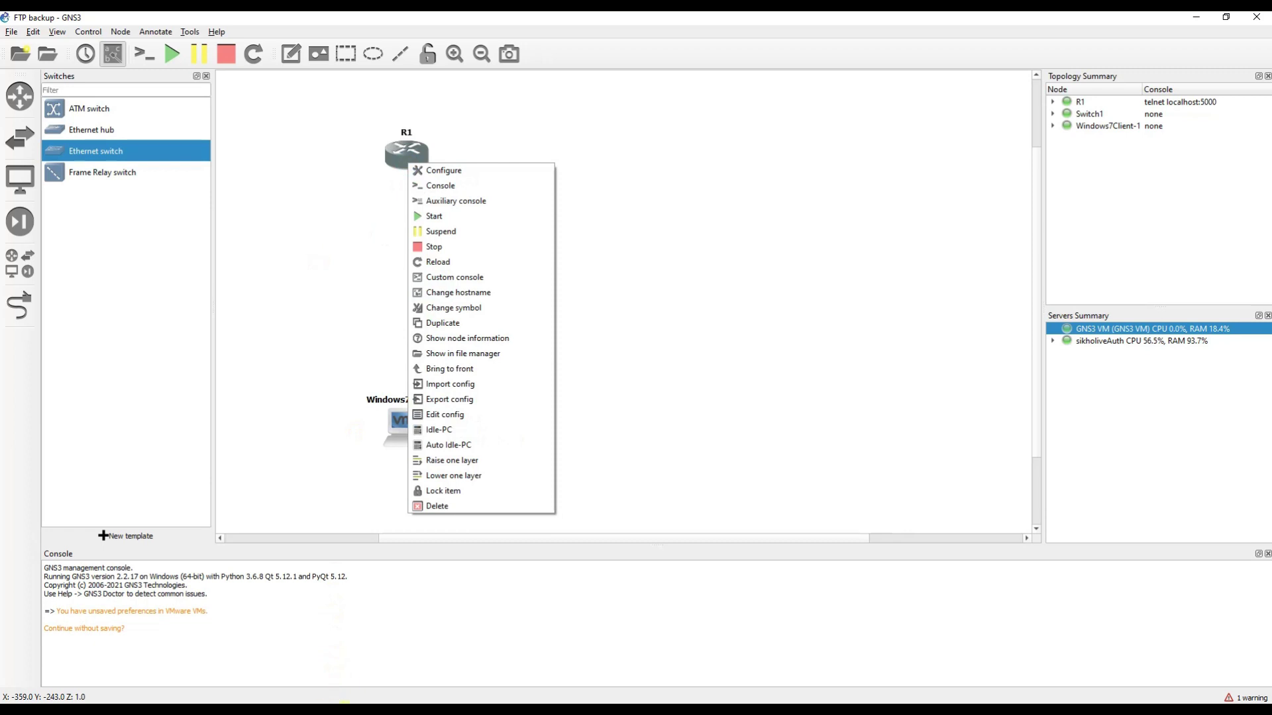
left_click_drag(628, 108, 667, 105)
left_click(635, 381)
type("co")
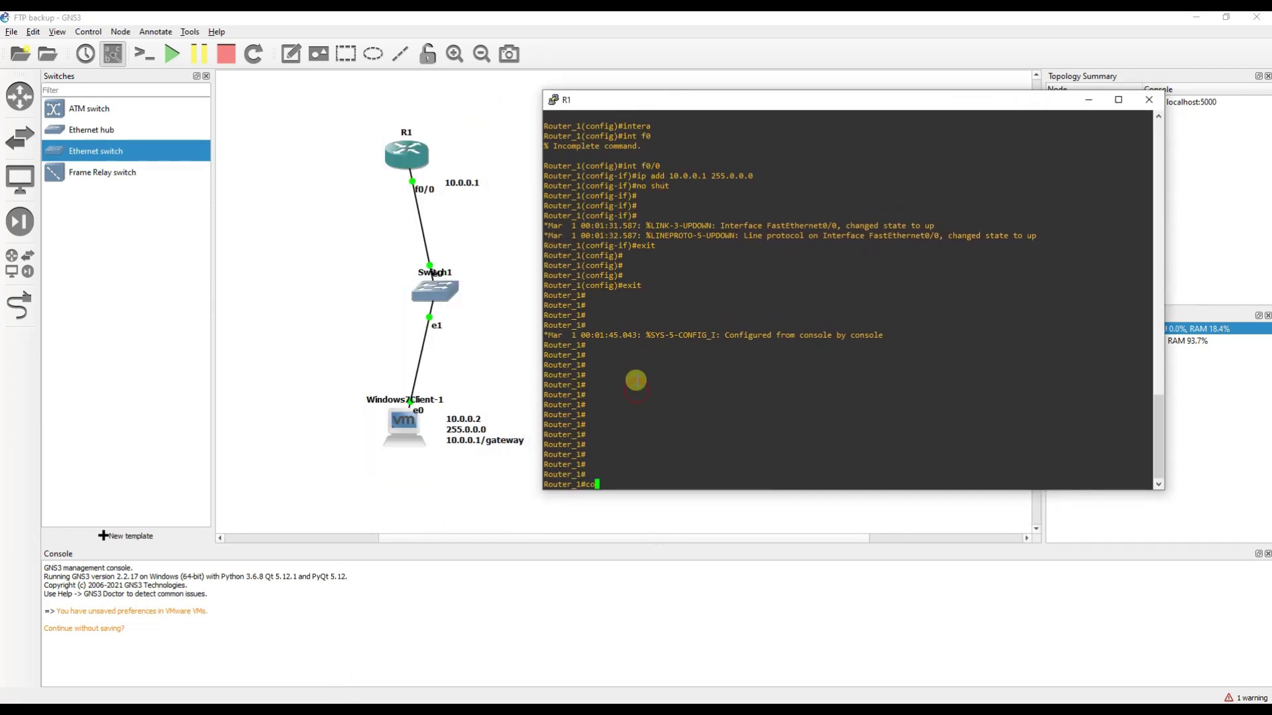
type("py run")
key("Tab")
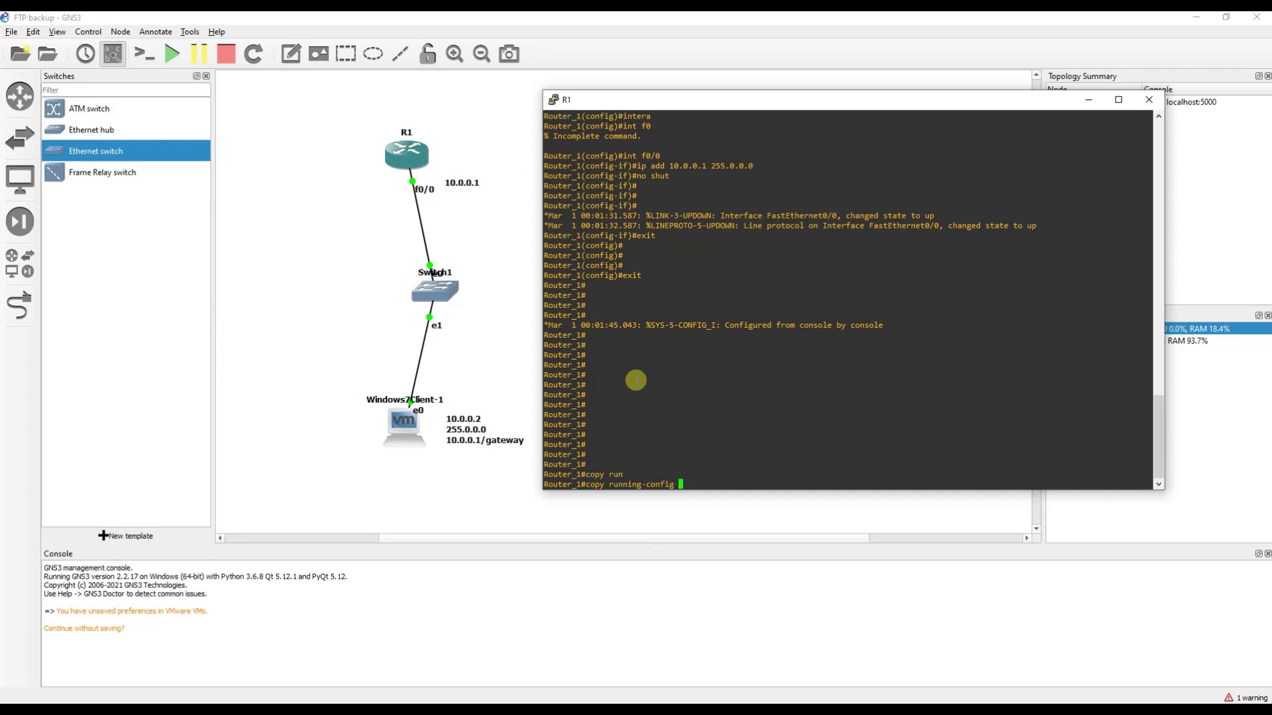
type("ftp")
key("Return")
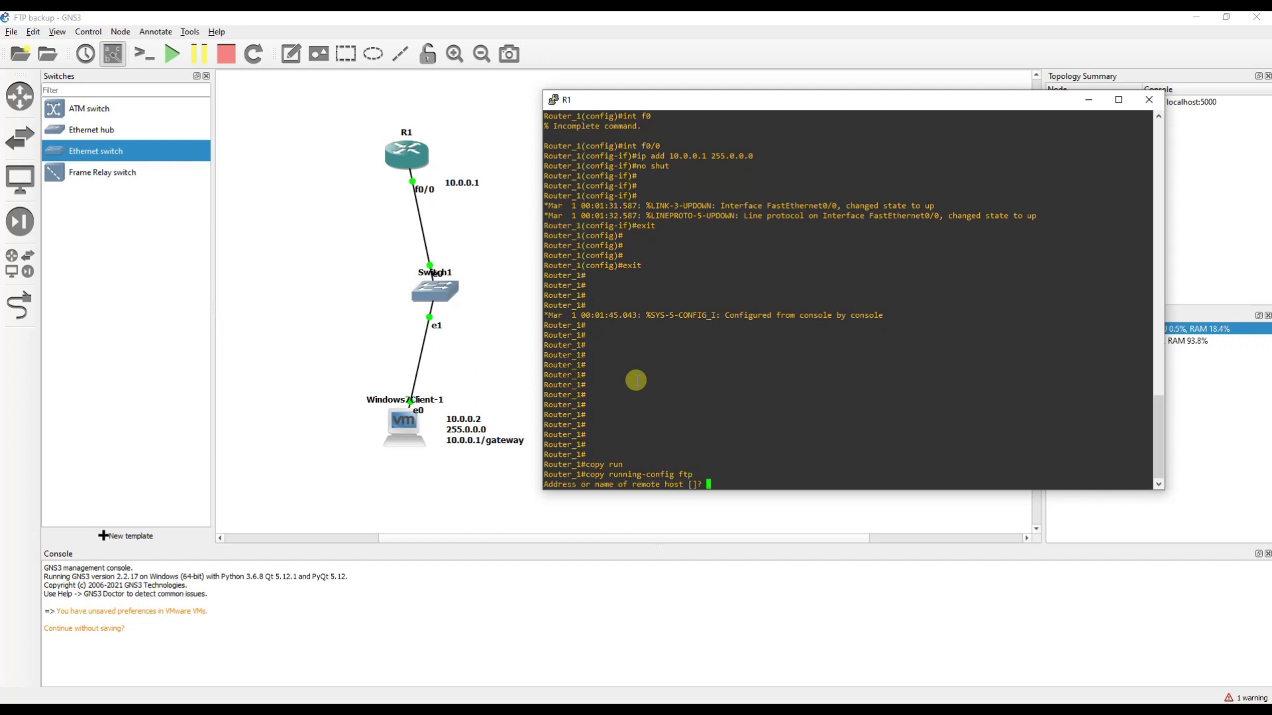
Send the backup to remote host 10.0.0.2 as file Router, then return to the Windows 7 VM.
type("10.0.0.2")
key("Return")
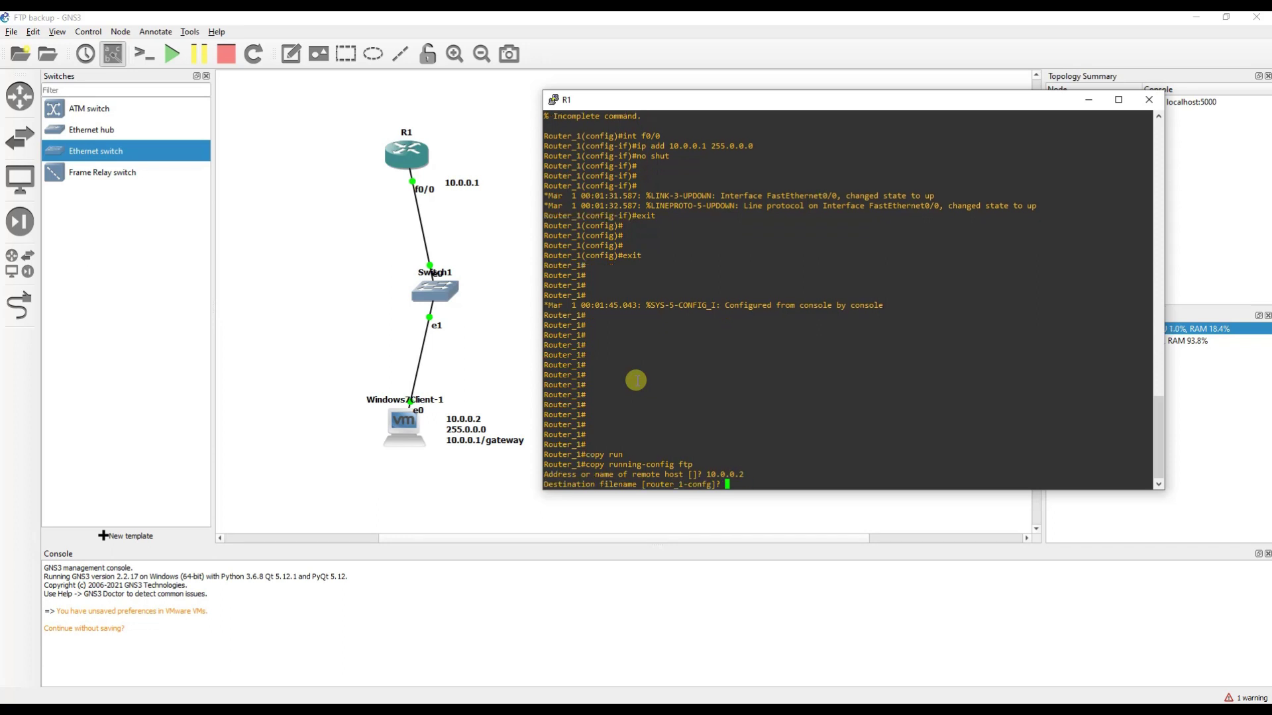
type("Router")
key("Return")
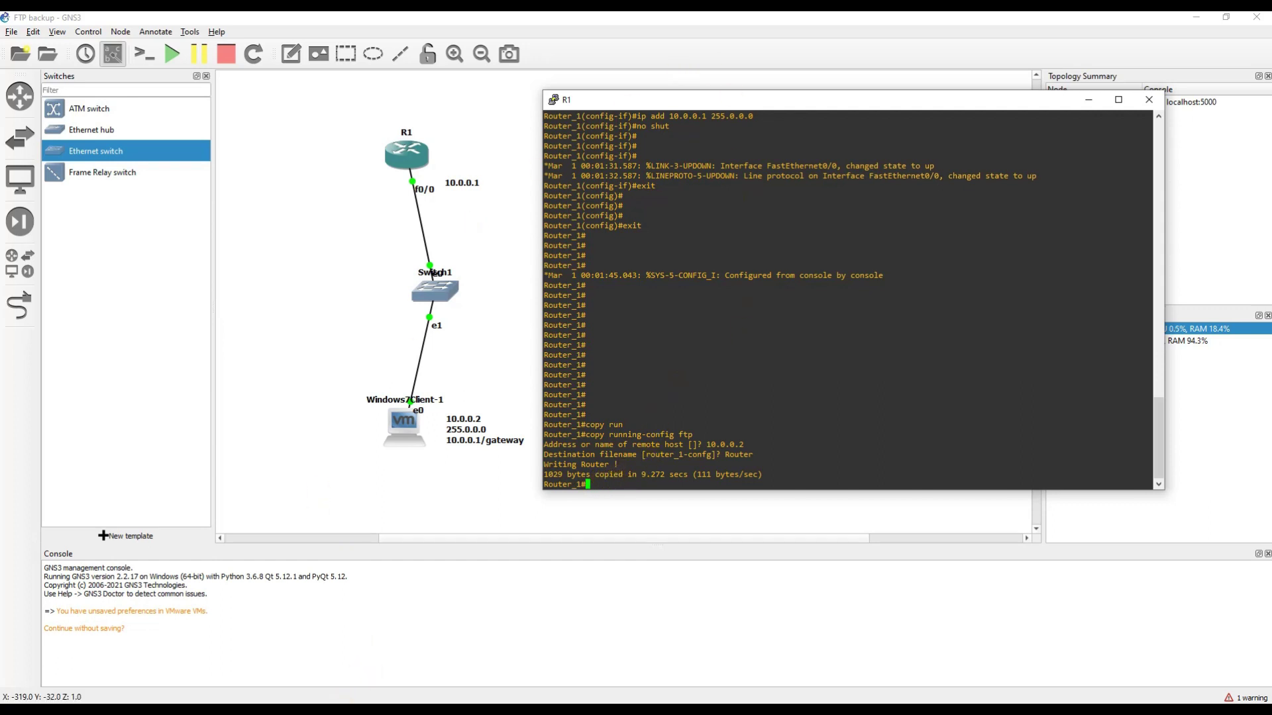
mouse_move(351, 701)
left_click(369, 655)
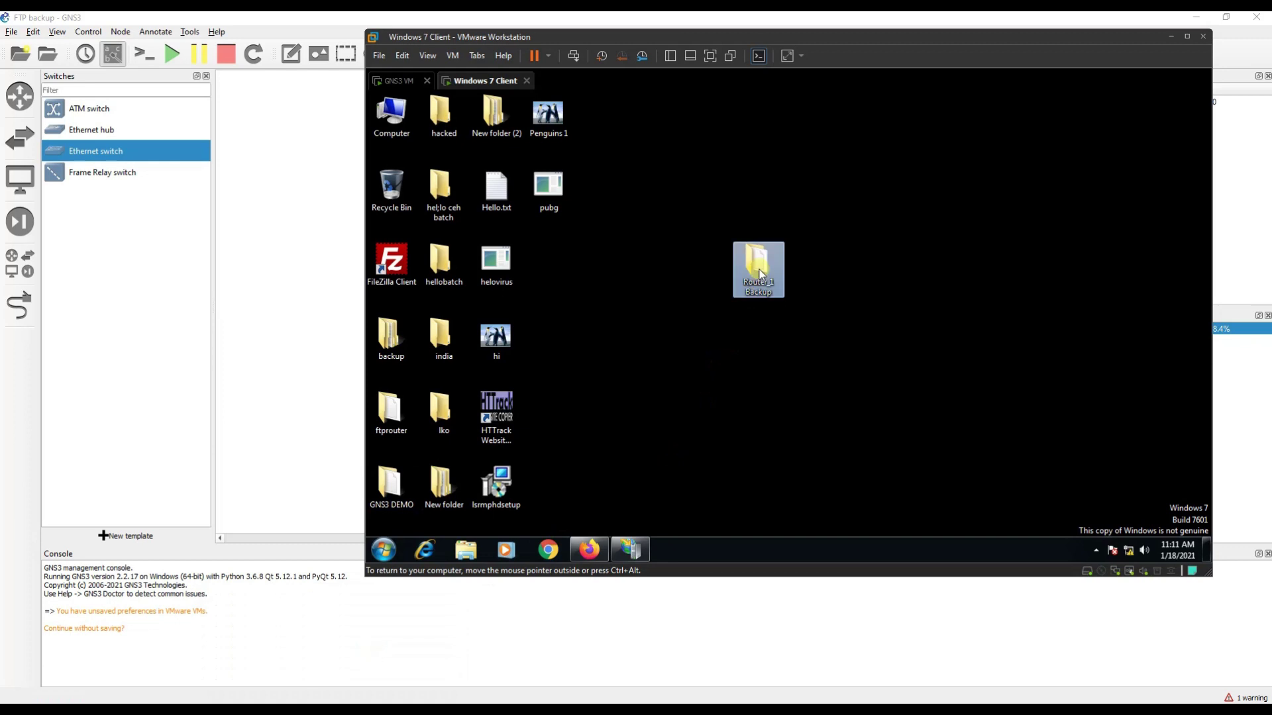
Open the Router file from the Router_1 Backup folder in Notepad.
double_click(756, 271)
left_click(680, 218)
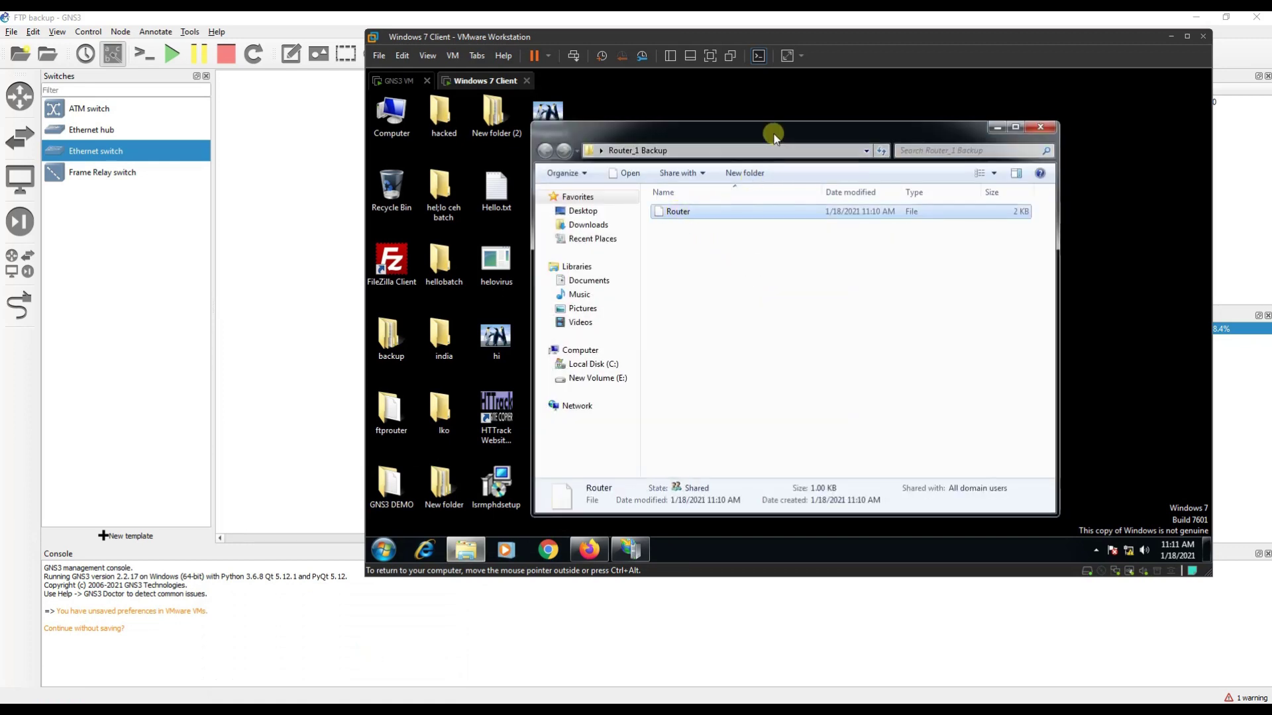
double_click(772, 128)
right_click(540, 173)
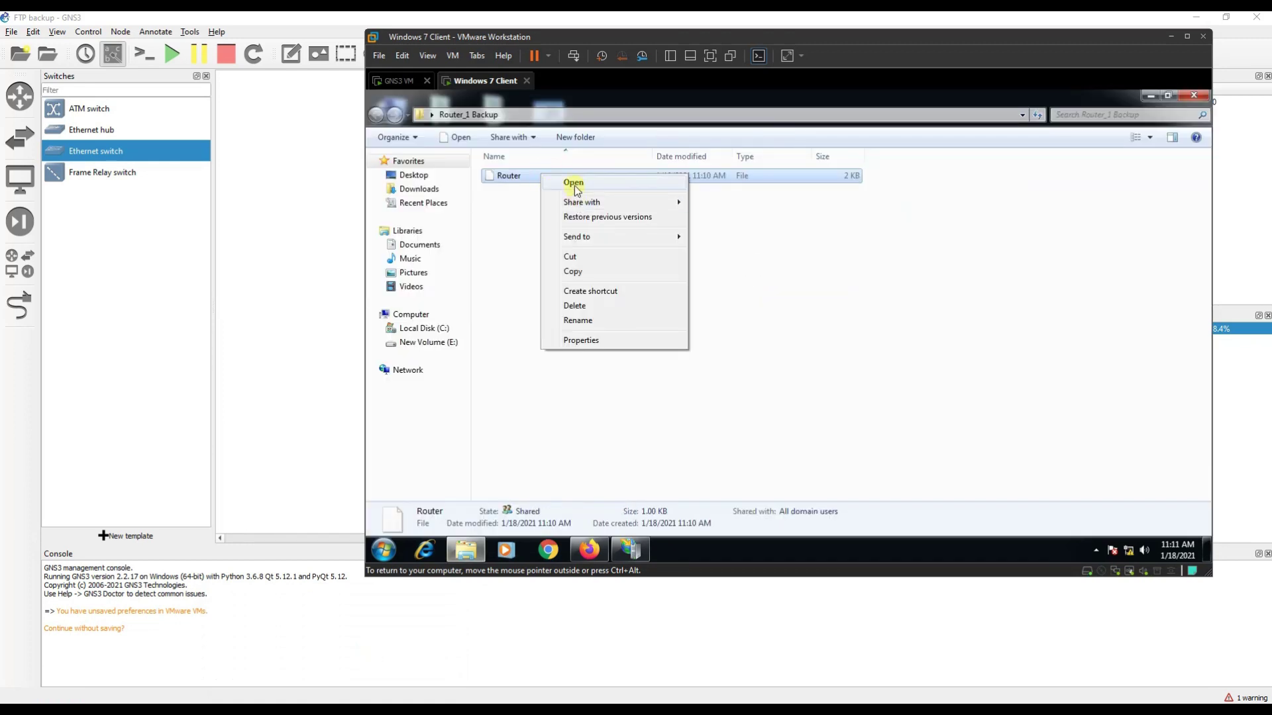
left_click(574, 185)
left_click(788, 257)
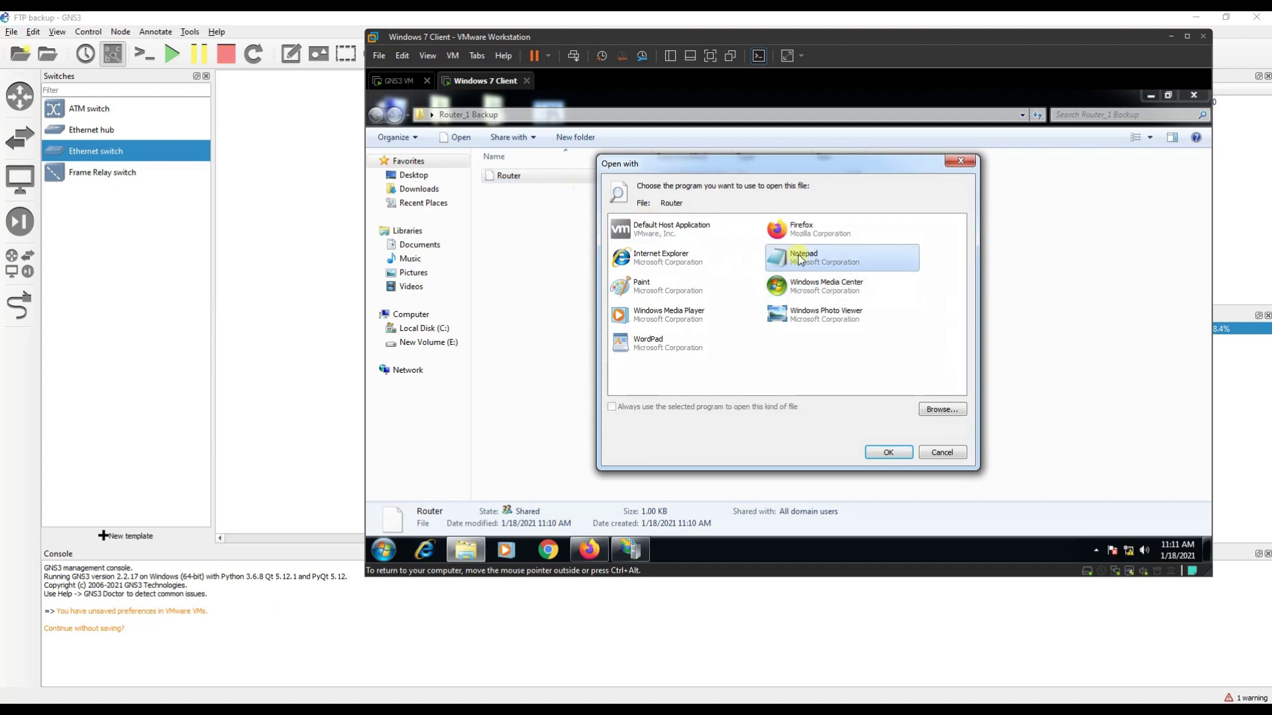
left_click(888, 452)
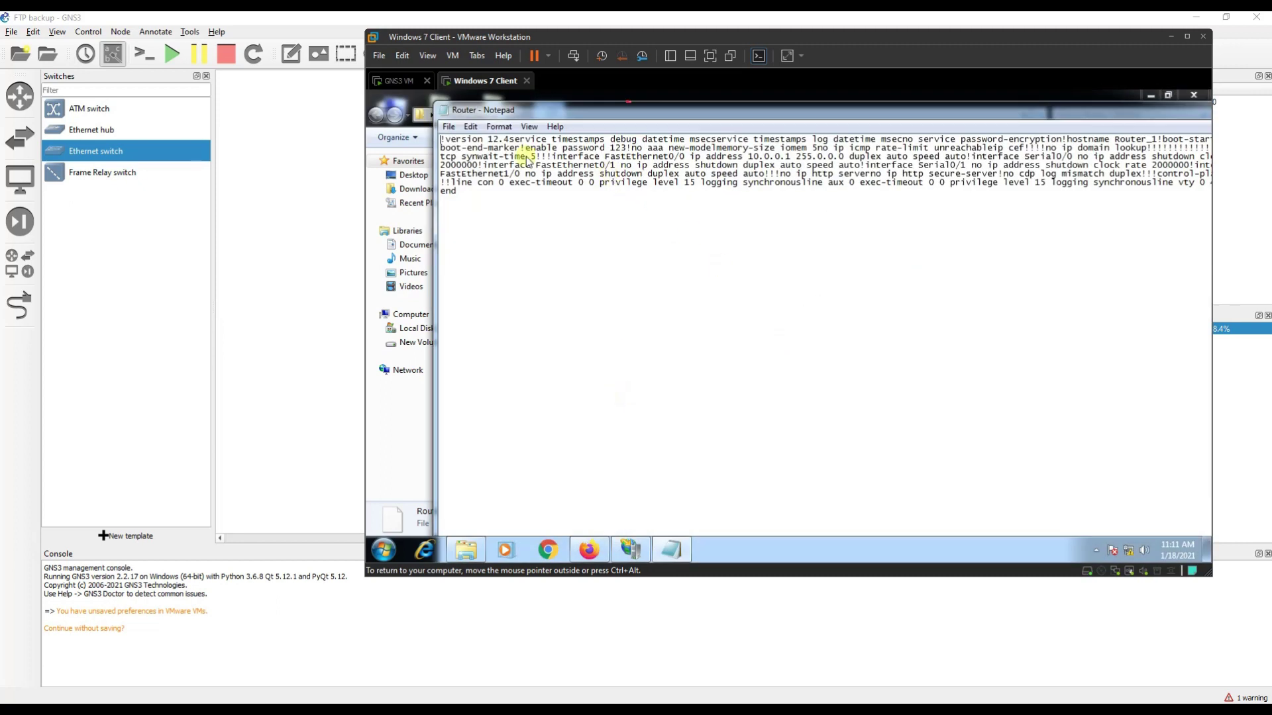
Highlight the Router_1 hostname, enable password and ip address 10.0.0.1 lines.
left_click(498, 127)
left_click(589, 202)
left_click_drag(1131, 140, 1163, 141)
left_click_drag(558, 148, 632, 150)
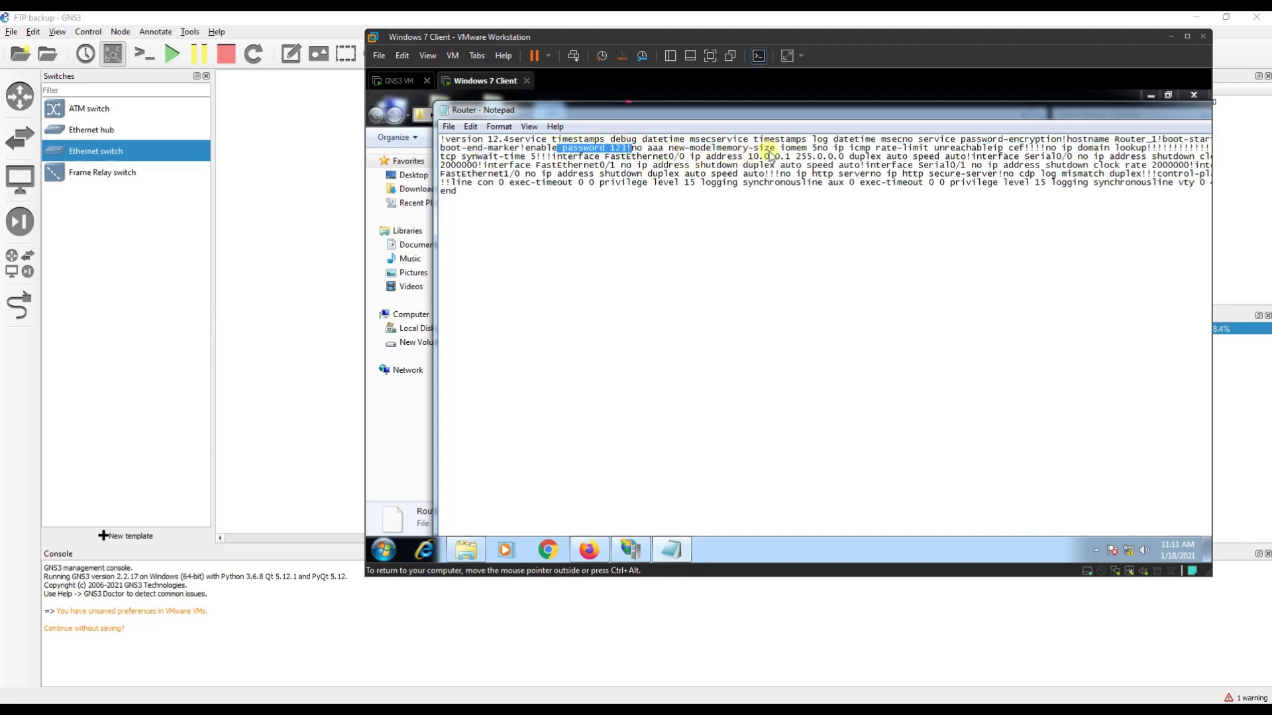
left_click_drag(690, 157, 803, 159)
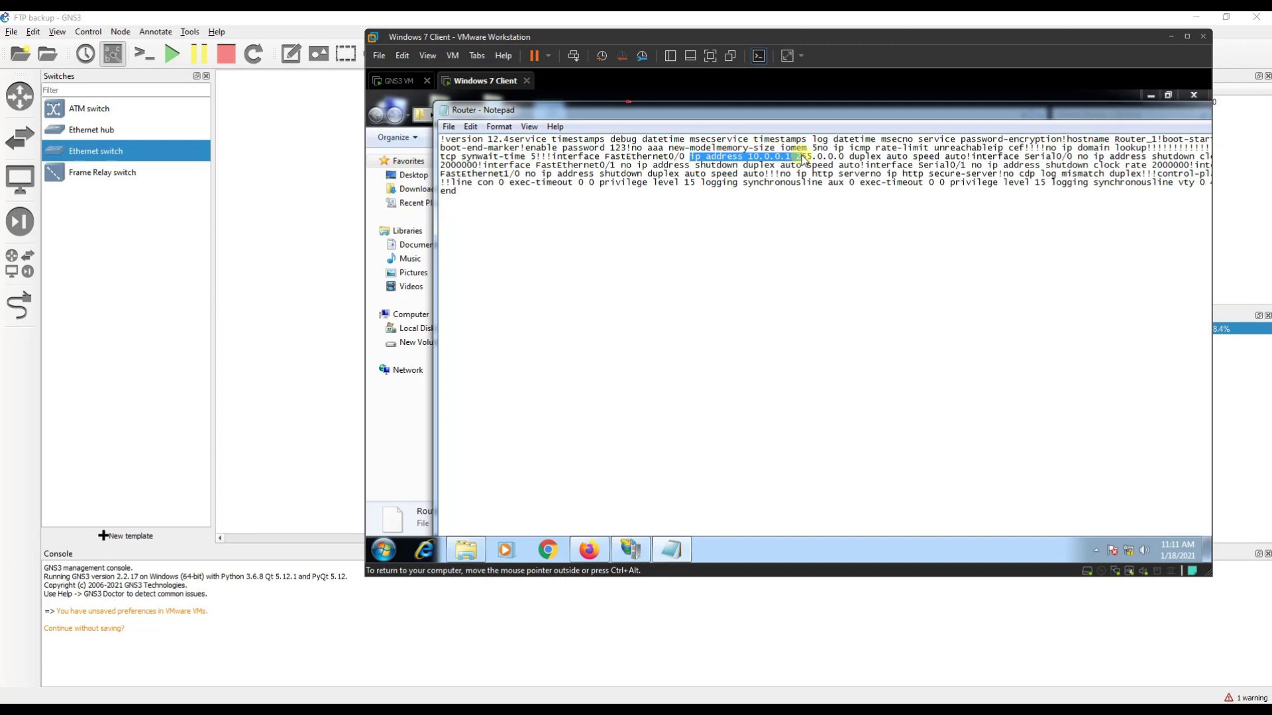
Set Notepad's font size to 18.
left_click(498, 126)
left_click(511, 157)
left_click(696, 311)
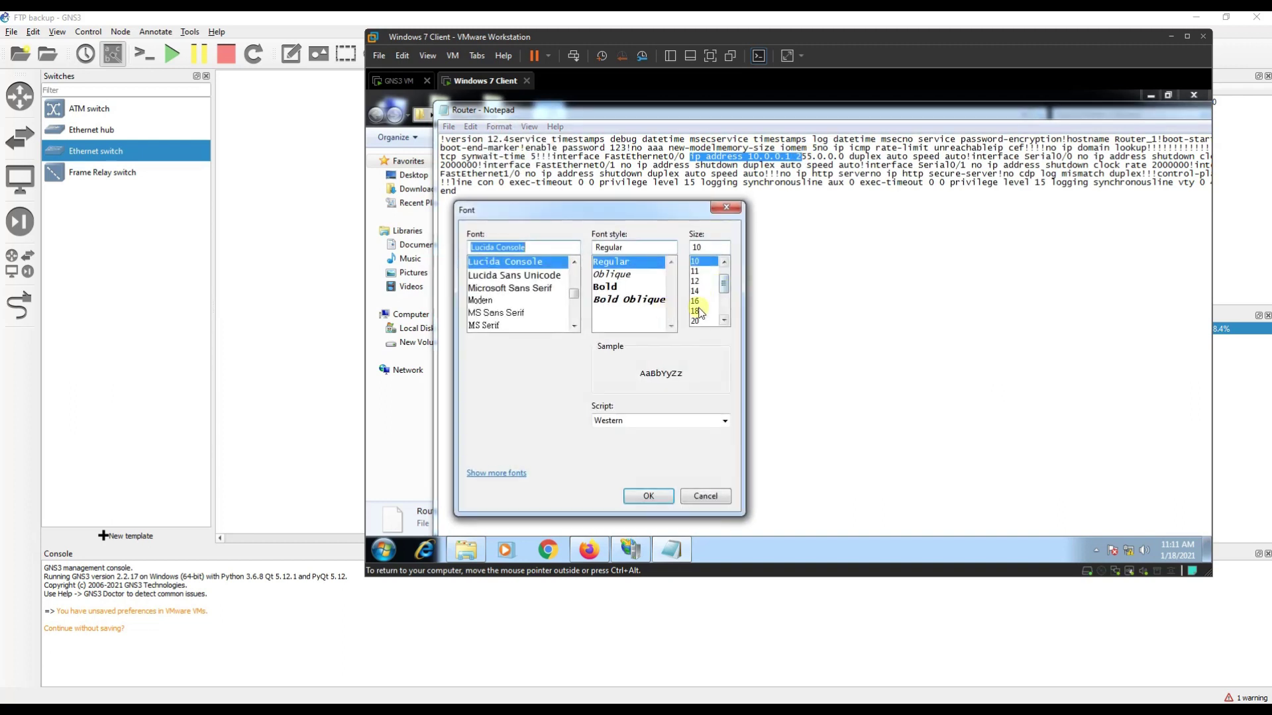
left_click(657, 494)
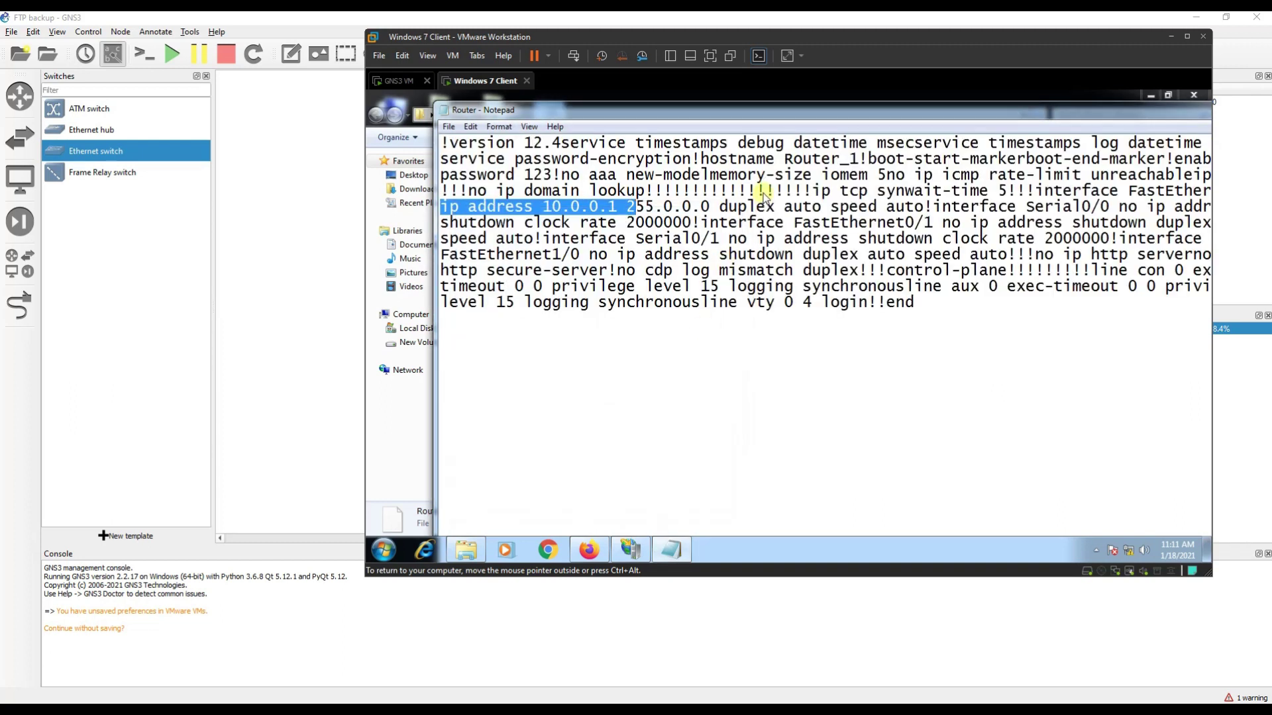
Highlight the interface address, duplex settings and clock rate 2000000 in the config.
left_click(765, 191)
left_click_drag(452, 207, 1193, 210)
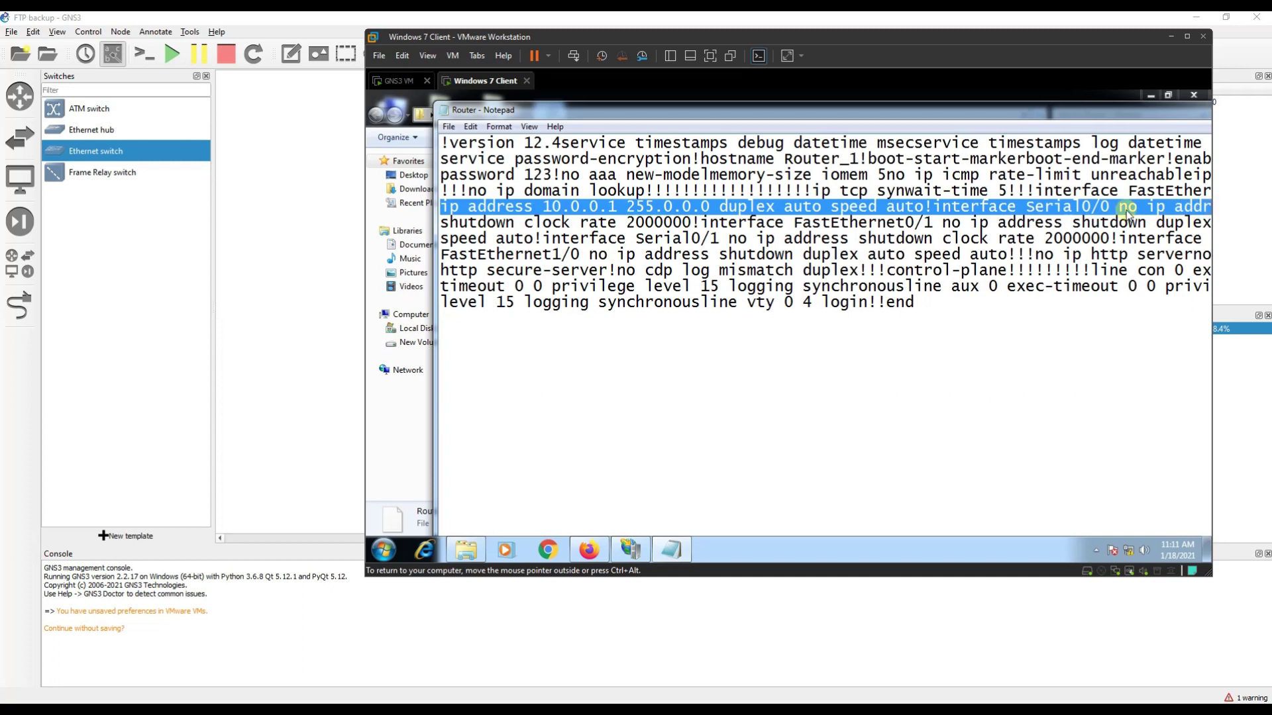
left_click(656, 225)
left_click_drag(626, 225, 775, 226)
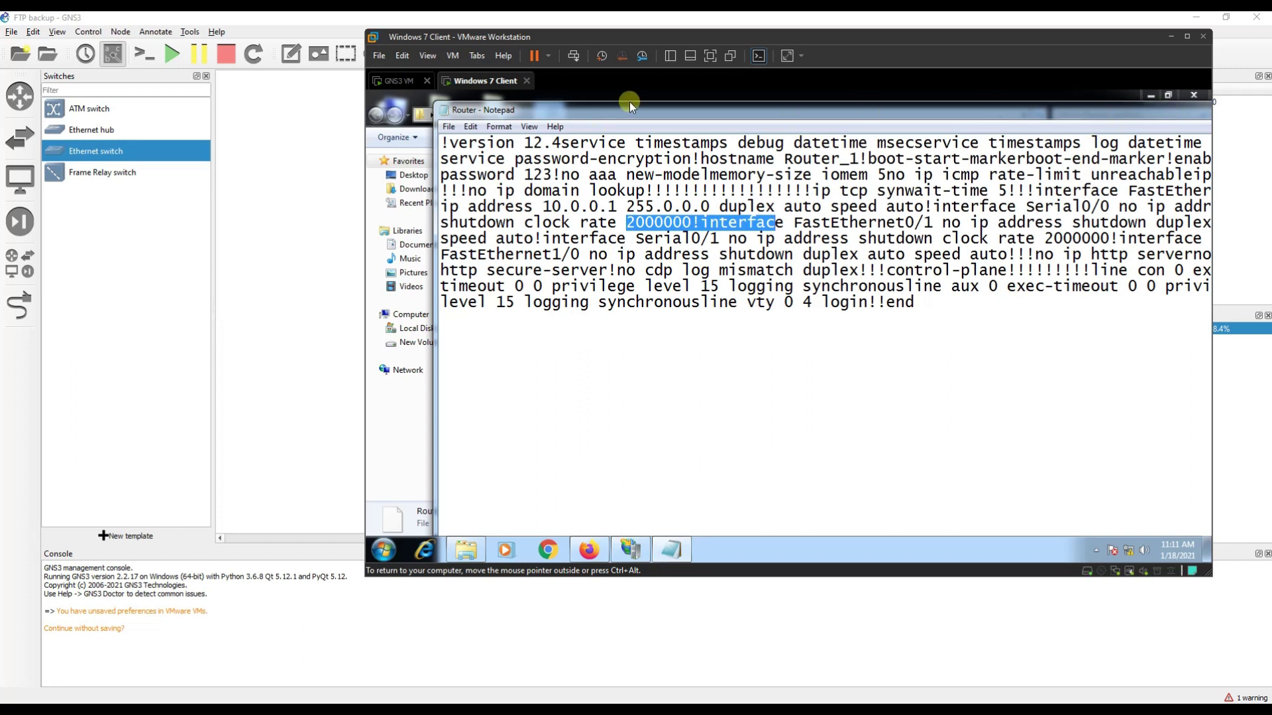
Switch to R1's console and run copy ftp running-config.
left_click(265, 145)
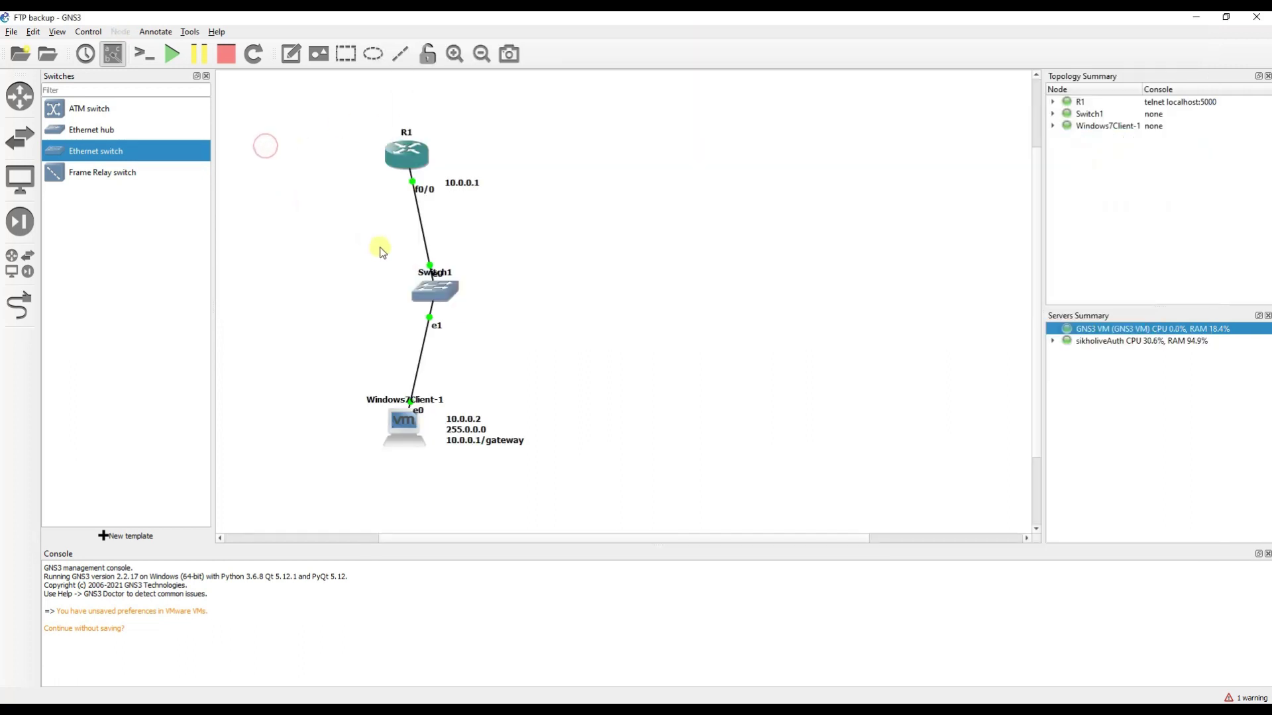
left_click(328, 131)
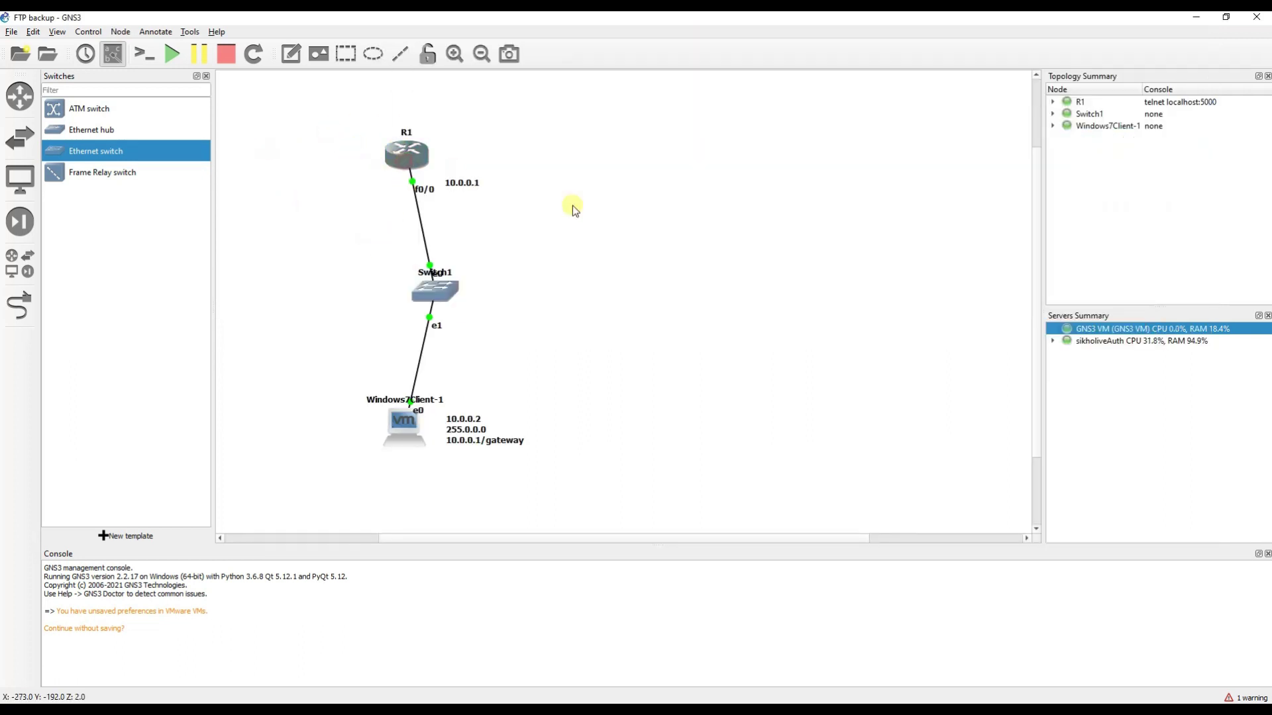
key("alt+Tab")
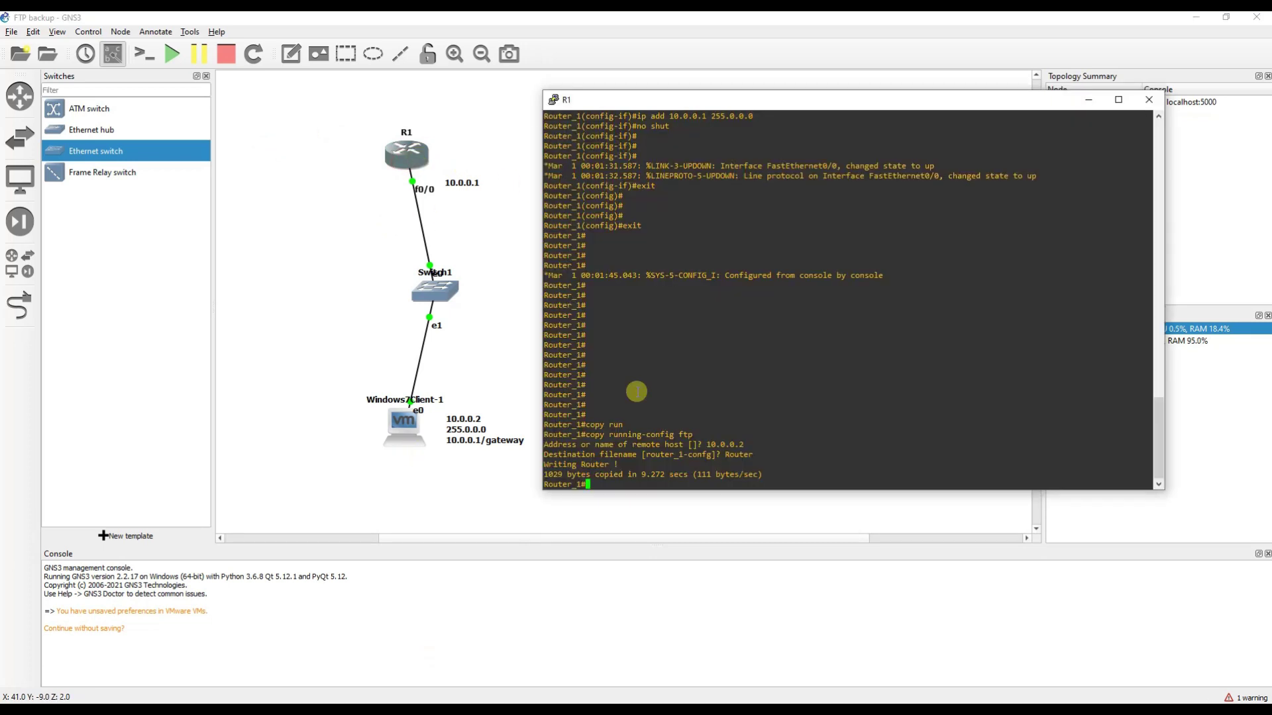
key("Return")
key("Return")
key("Return")
key("Return")
key("Return")
key("Return")
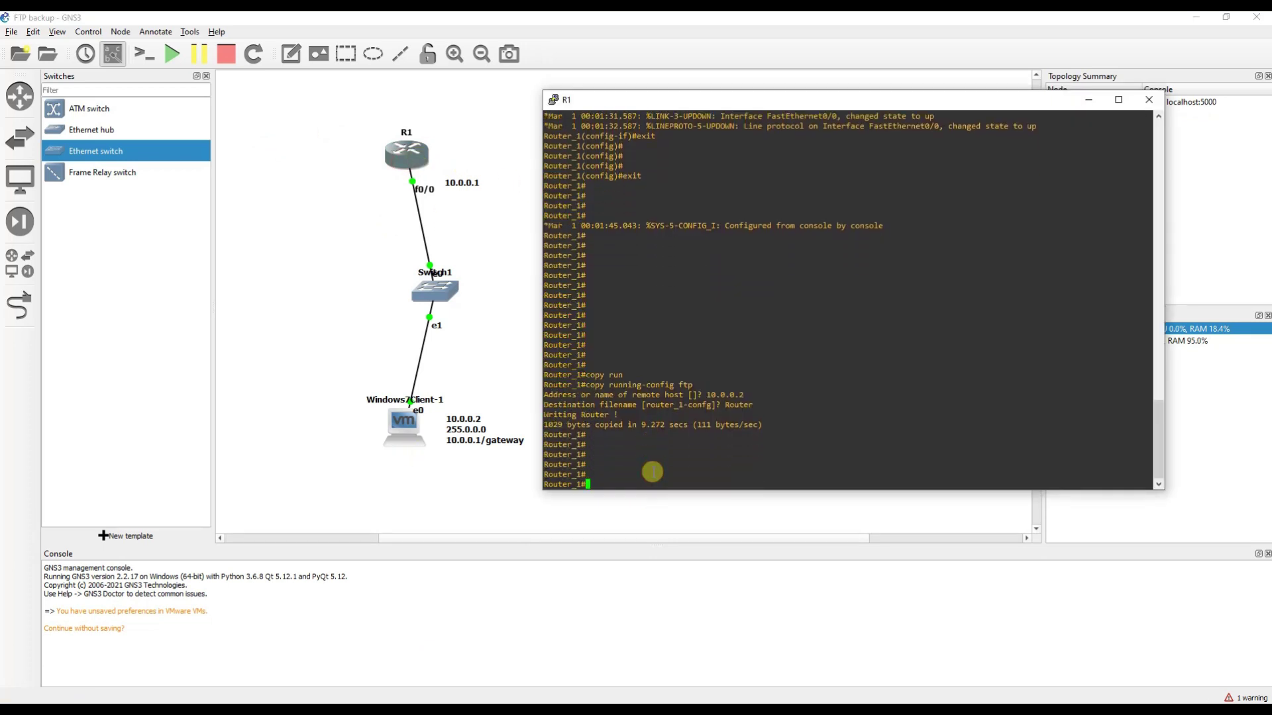
type("copy")
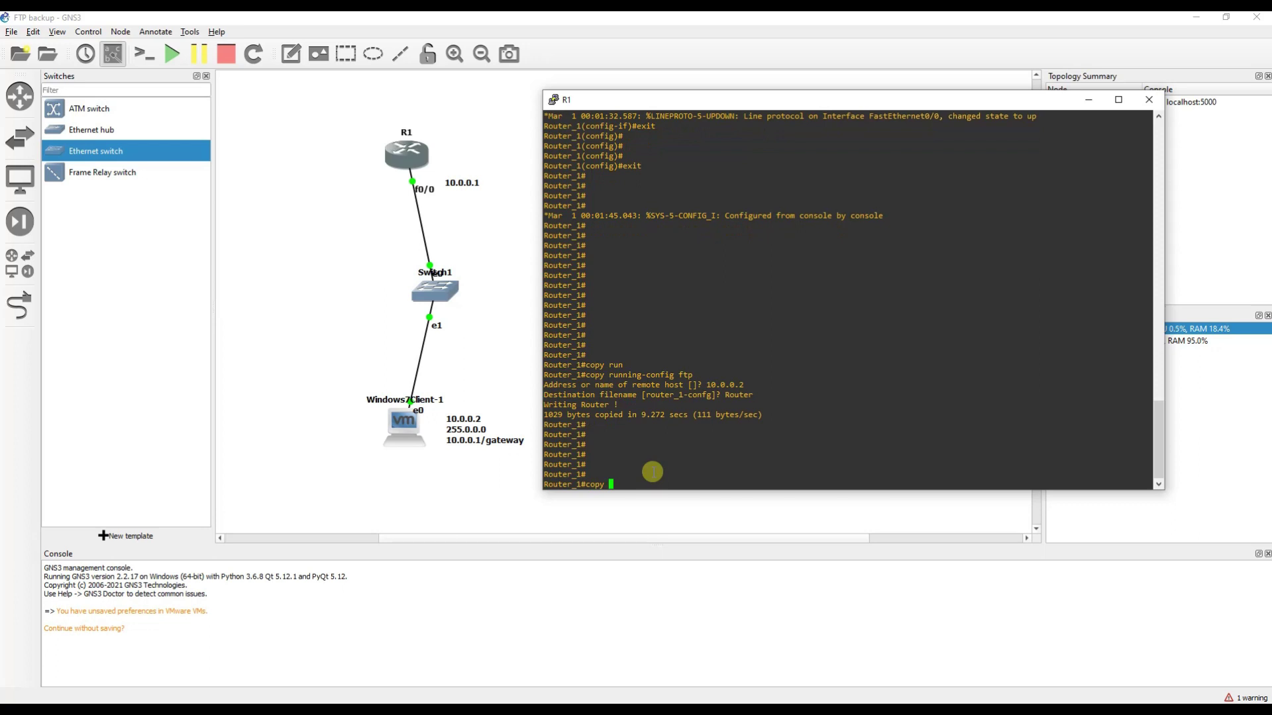
type(" ftp run")
key("Tab")
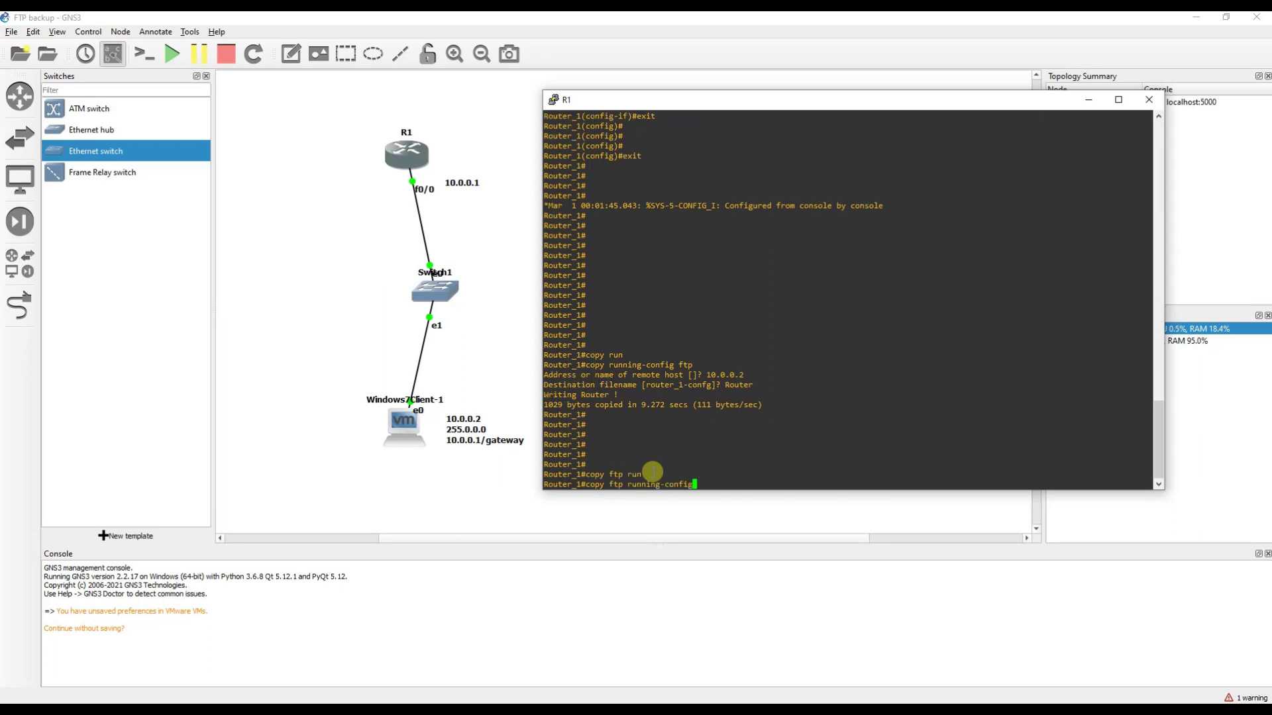
key("Return")
Restore from FTP server 10.0.0.2 using source file Router into running-config.
type("10.")
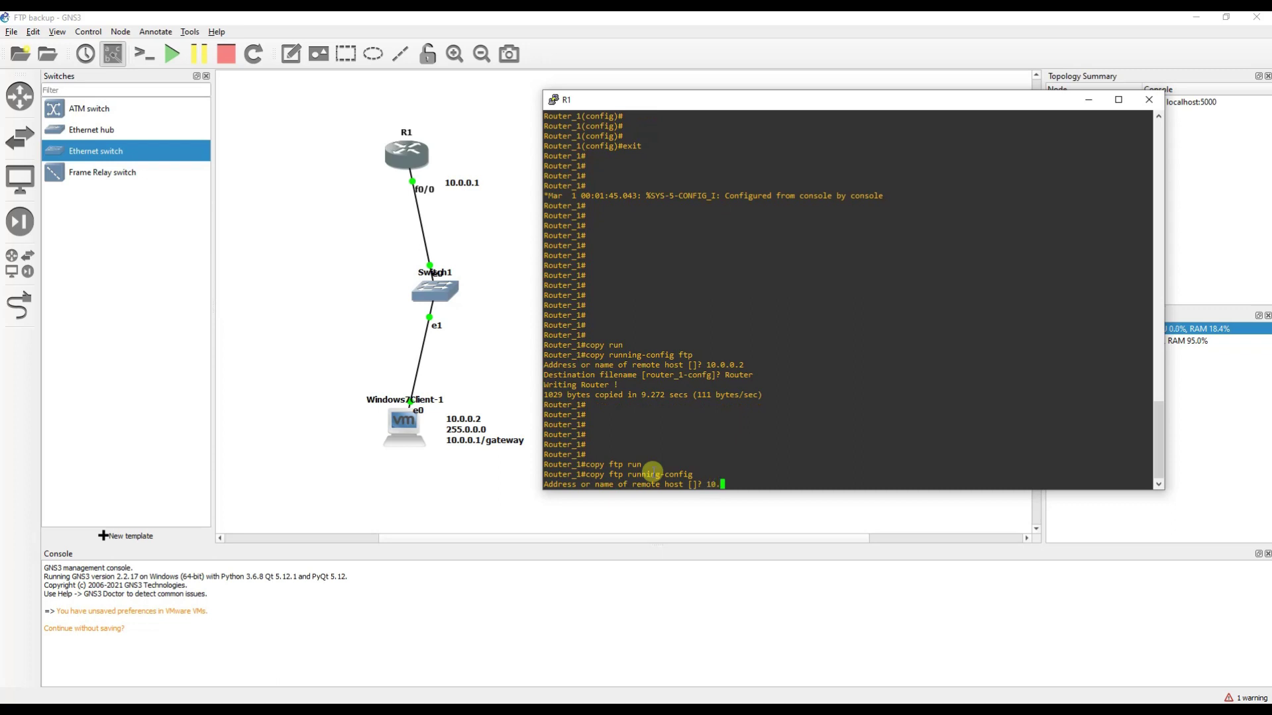
type("0.0.2")
key("Return")
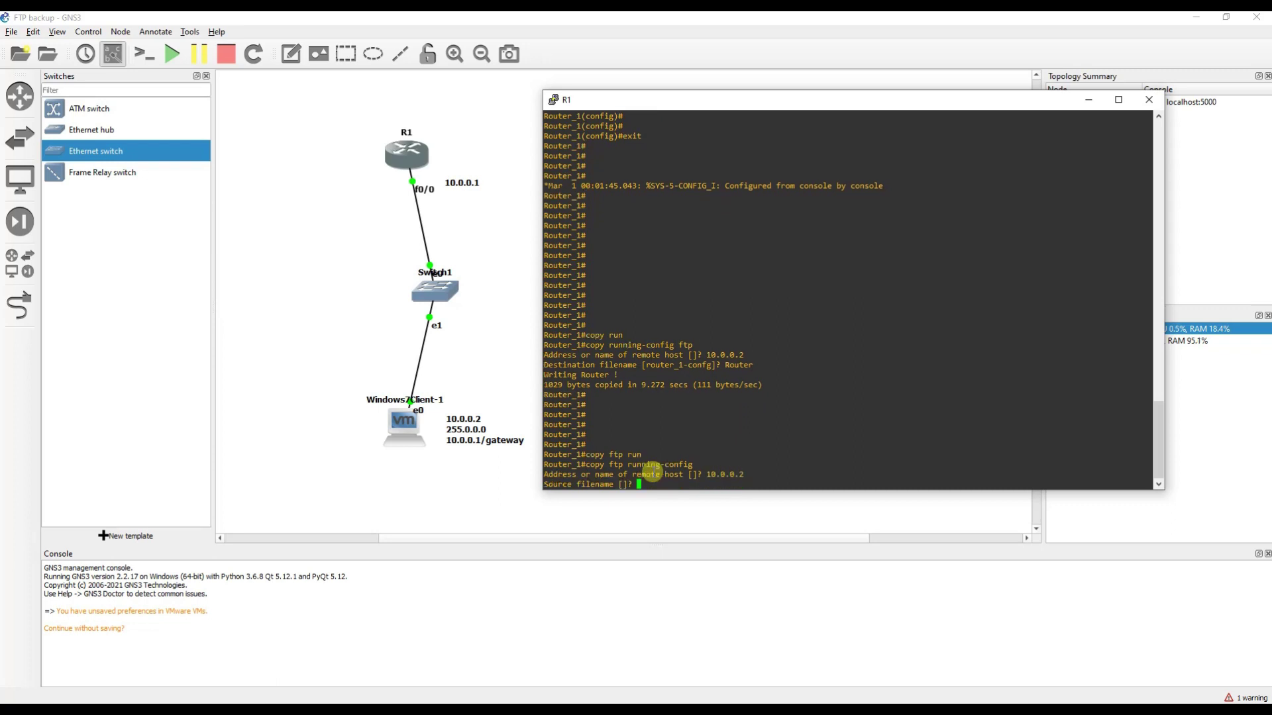
type("Router")
key("Return")
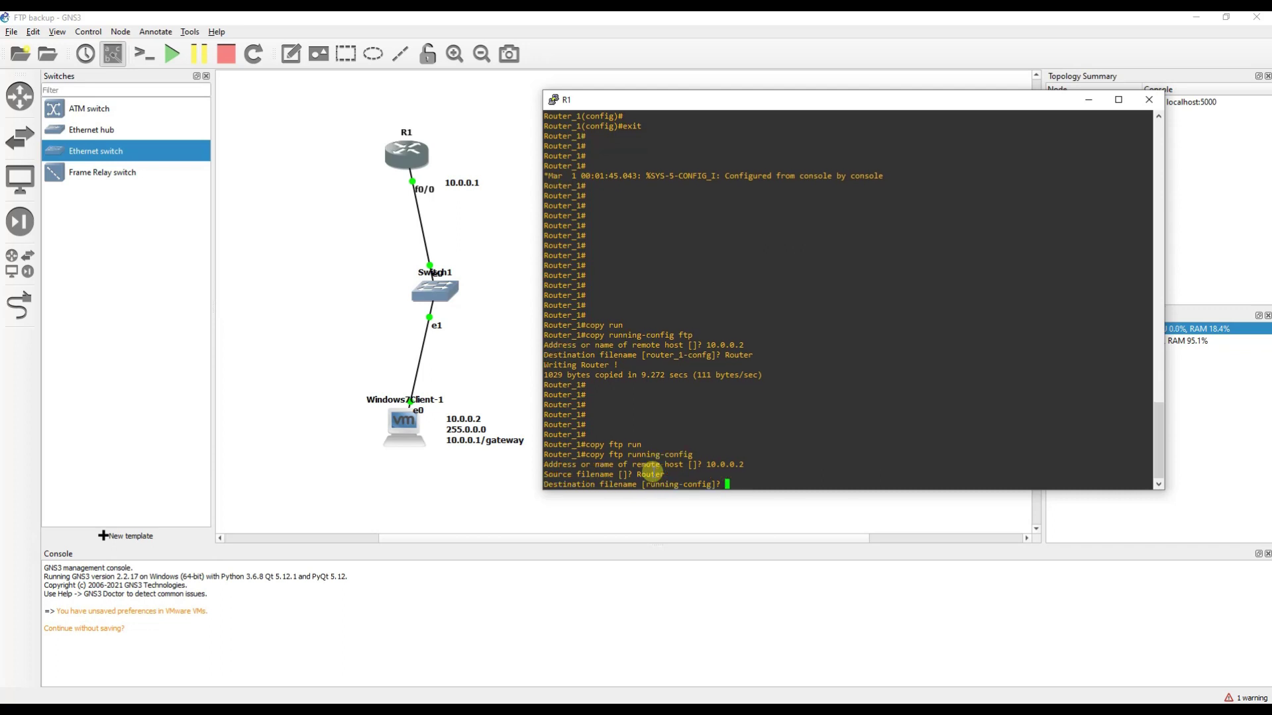
key("Return")
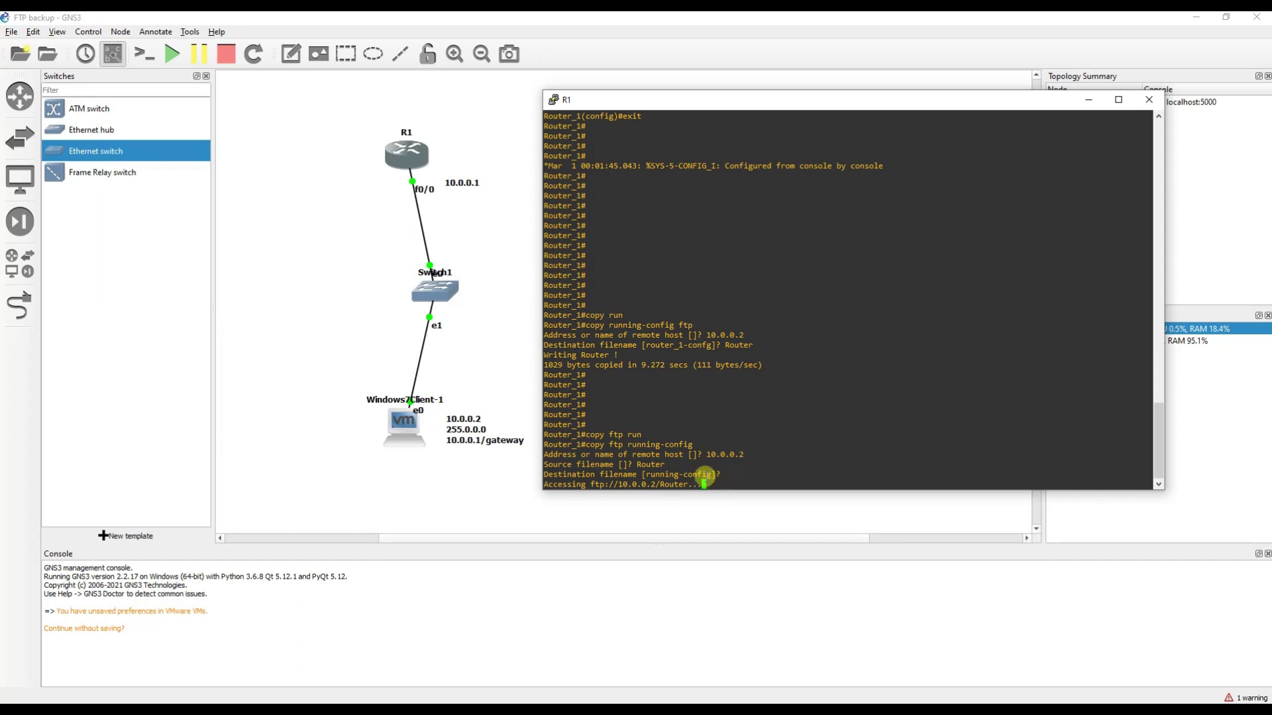
Highlight the FTP access and transfer result lines in the console output.
left_click_drag(553, 474, 663, 474)
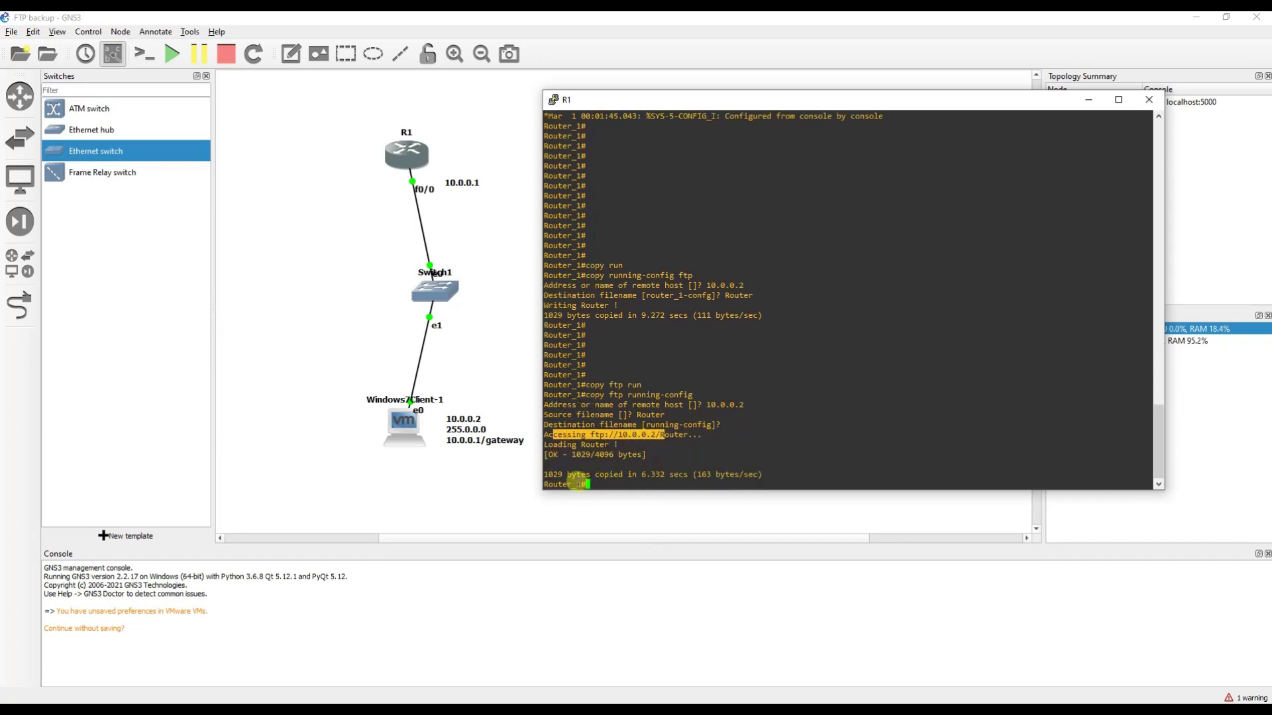
left_click_drag(569, 456, 828, 475)
left_click(861, 475)
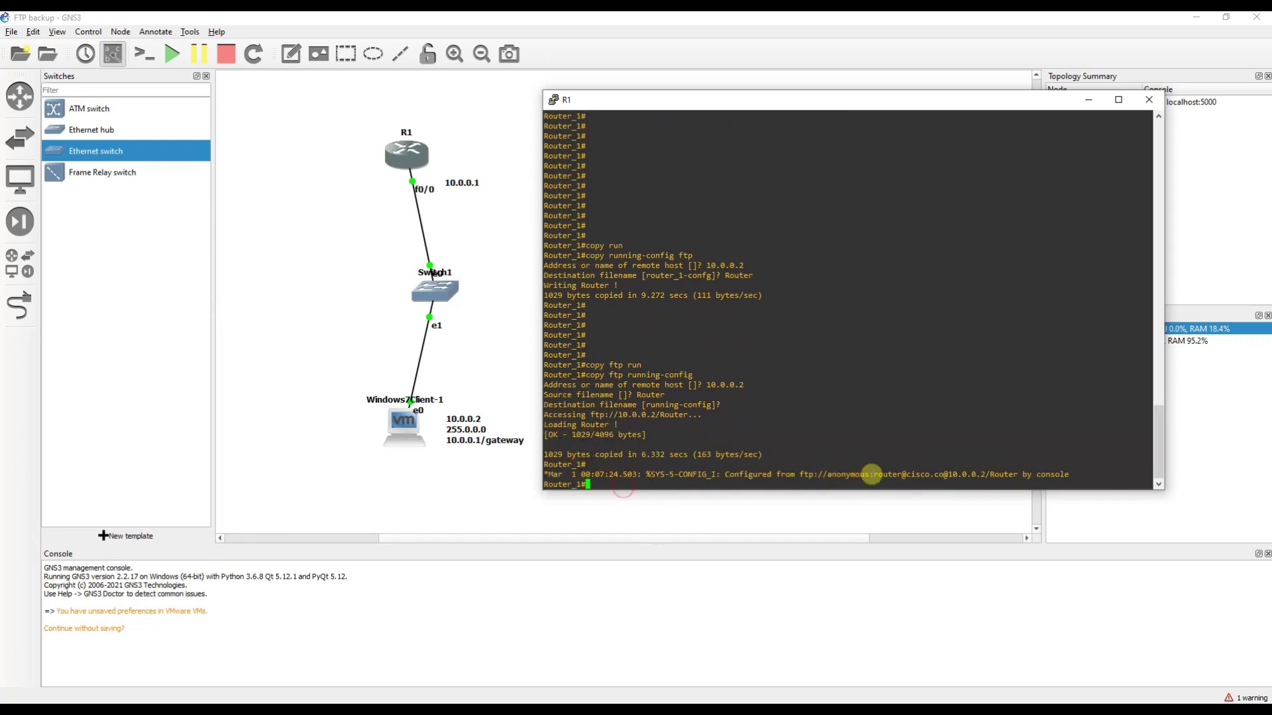
left_click(793, 462)
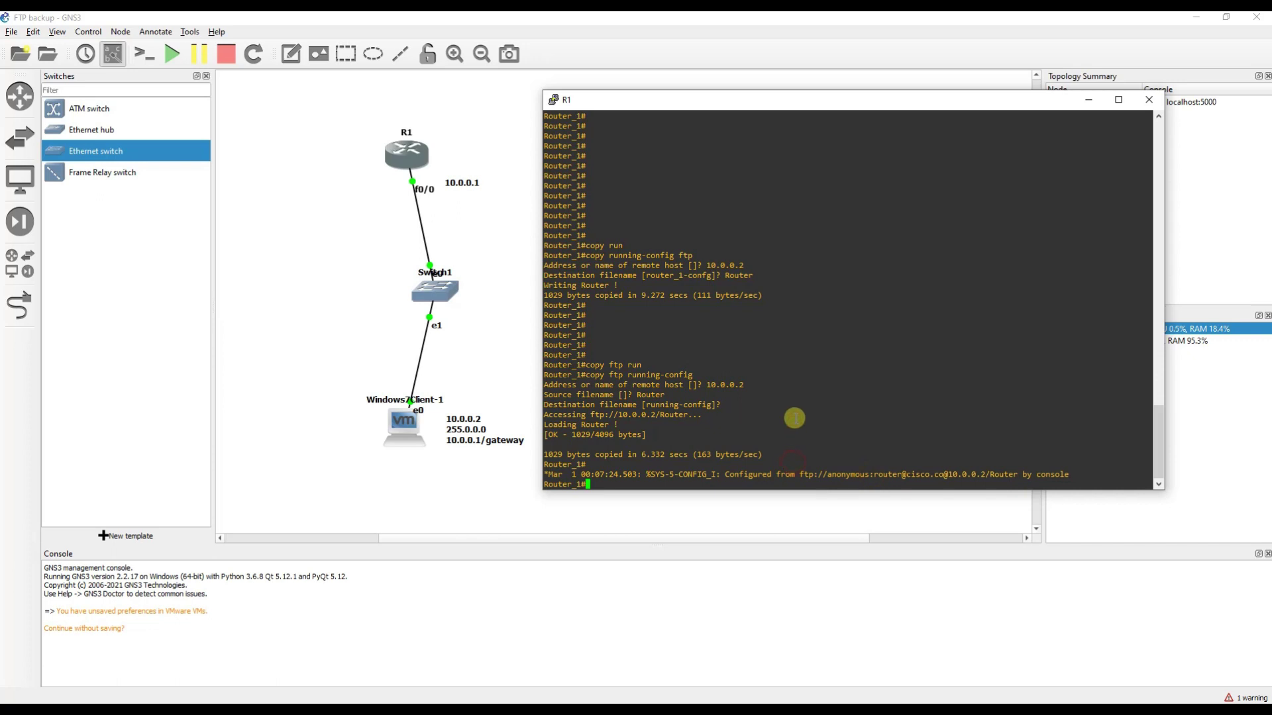